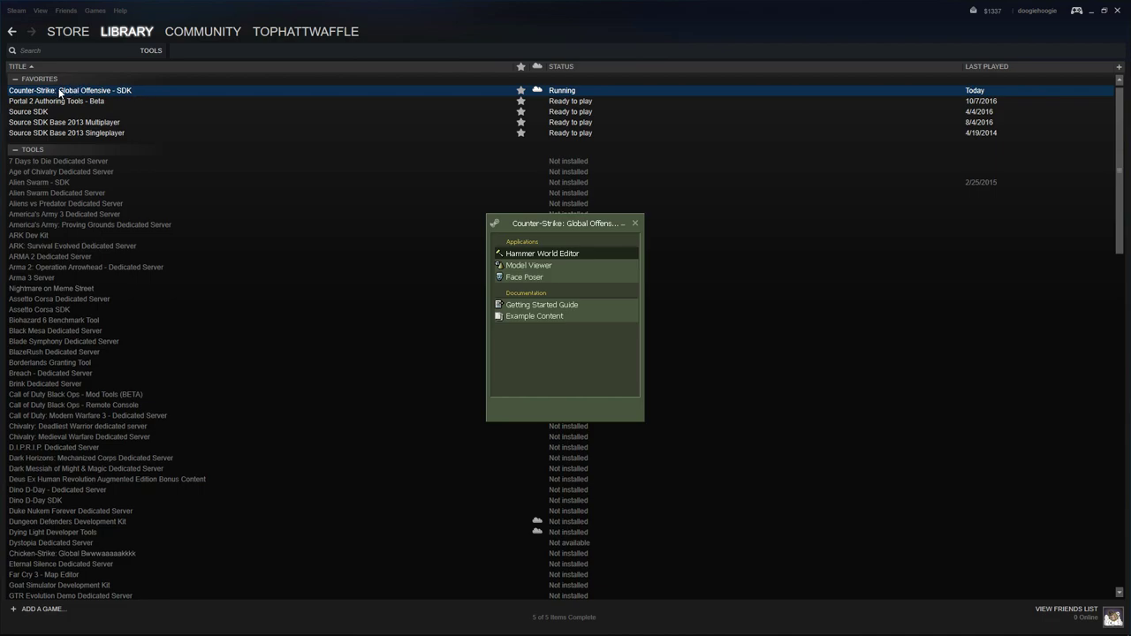
Launch the Hammer World Editor and make tools/toolsinvisibleladder the current texture, filtering the textures by "ladder"
click(572, 255)
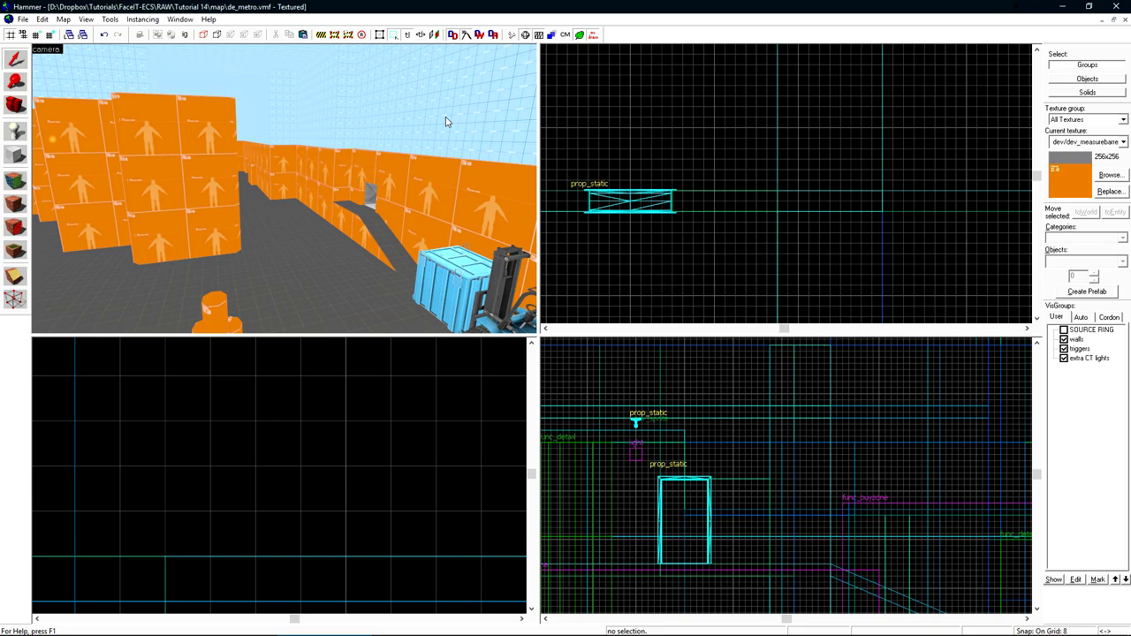
key(w)
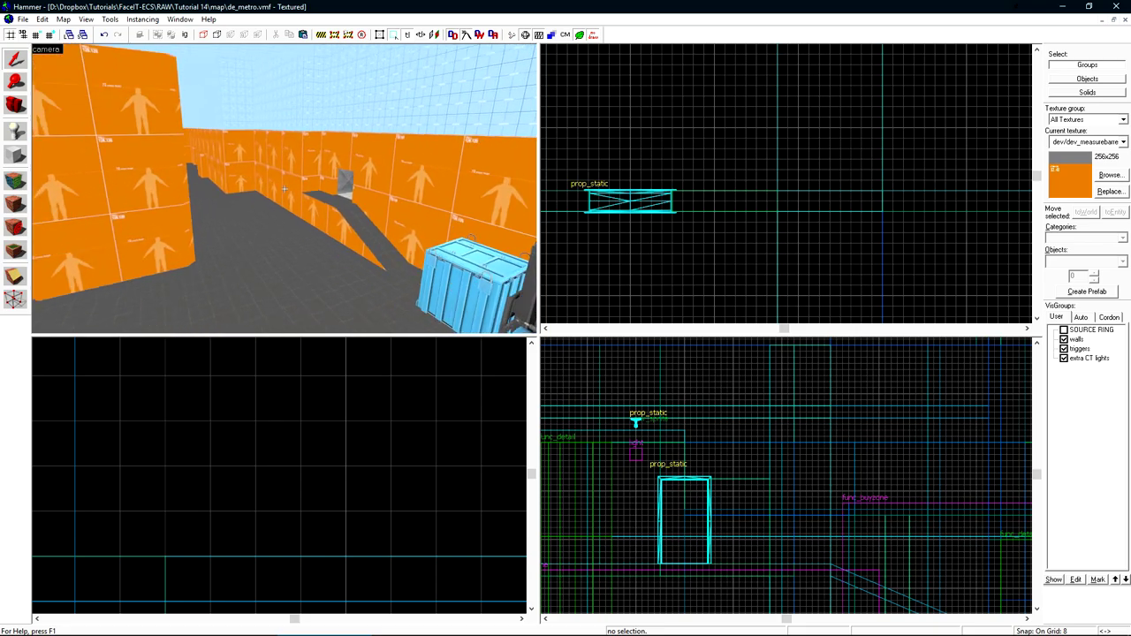
key(w)
key(z)
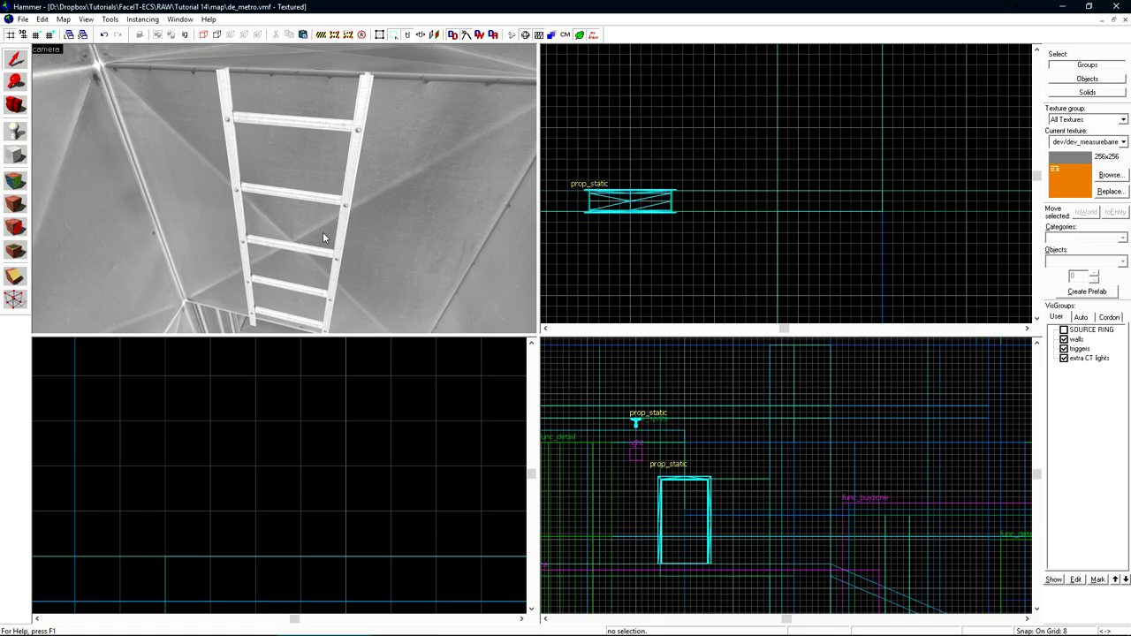
click(1114, 177)
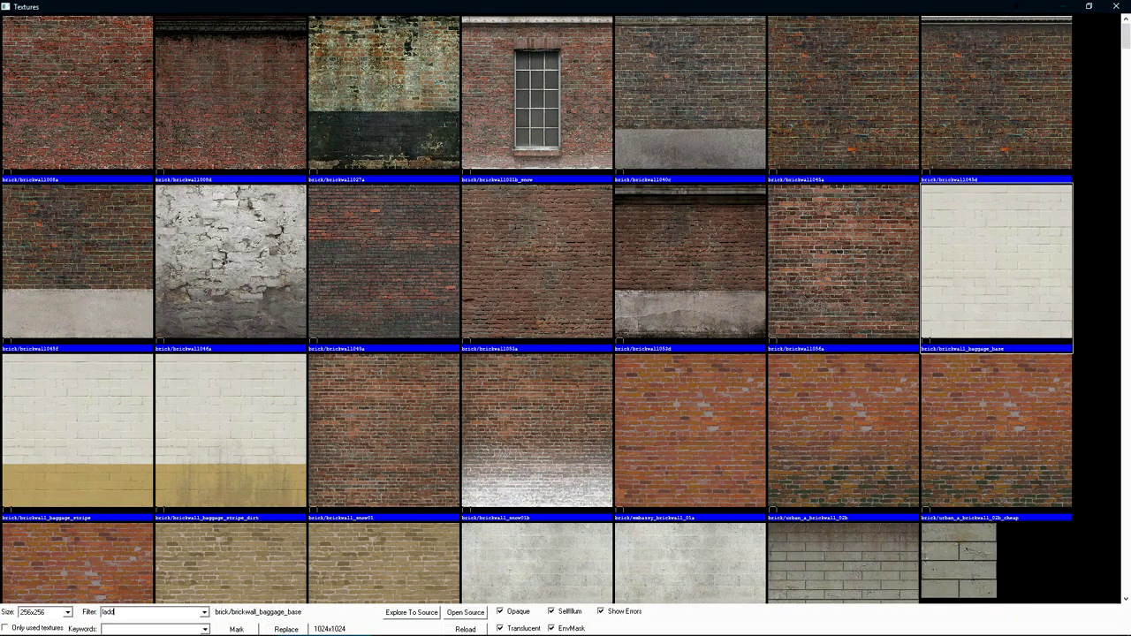
text(ladder)
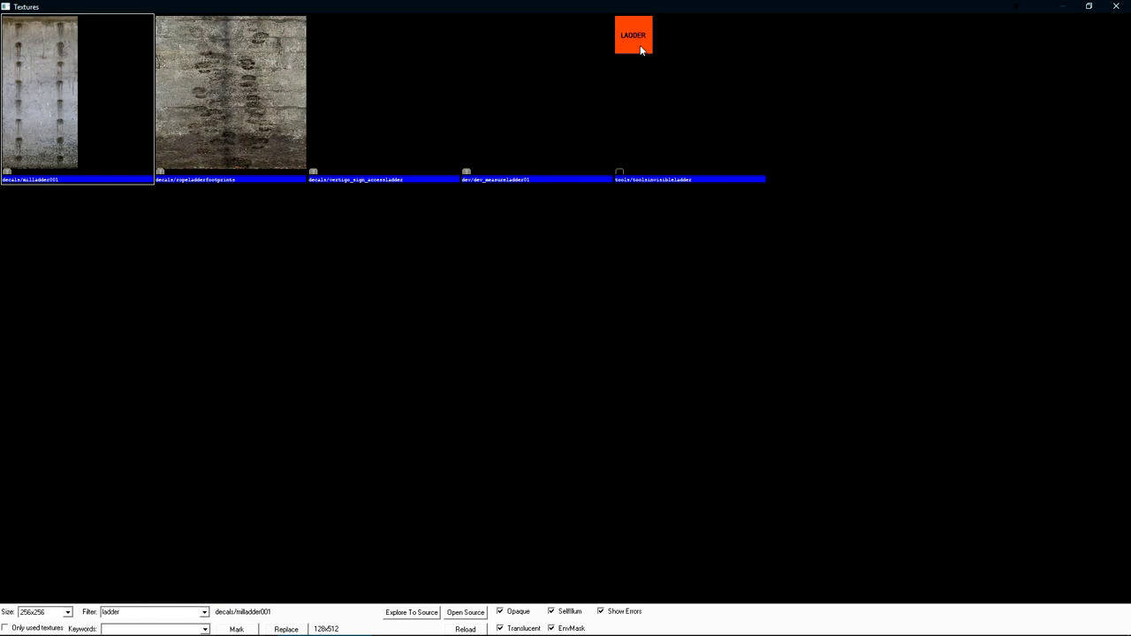
double_click(656, 71)
Outline a block over the ladder prop in the top view, 32 units wide and 4 units thick
click(342, 198)
key(ctrl+e)
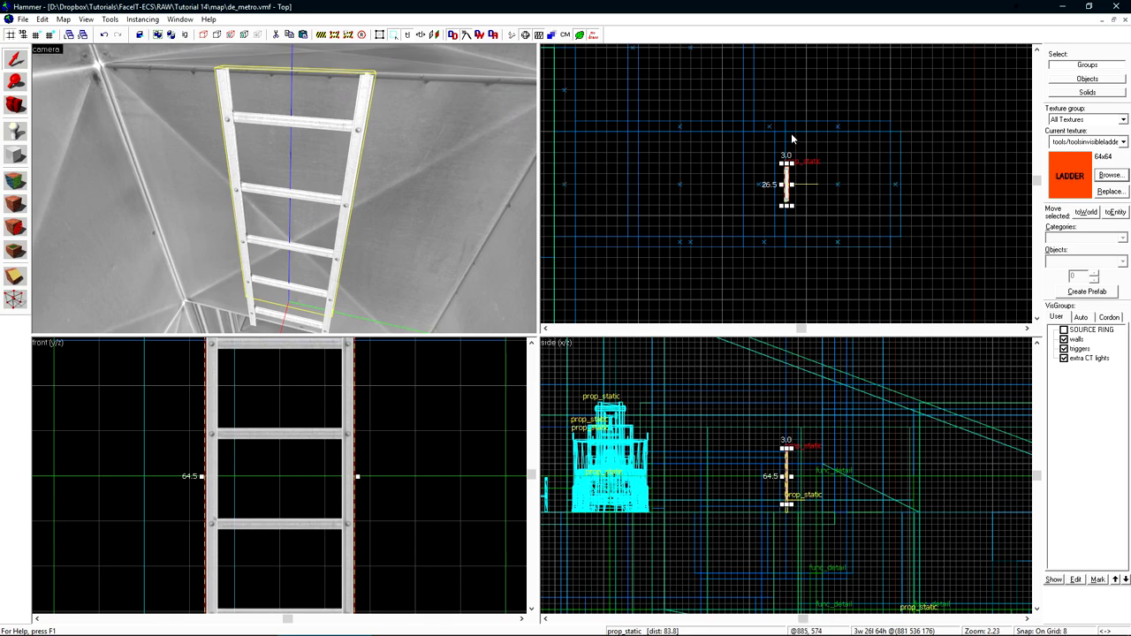
key(shift+b)
scroll(778, 88, down, 1)
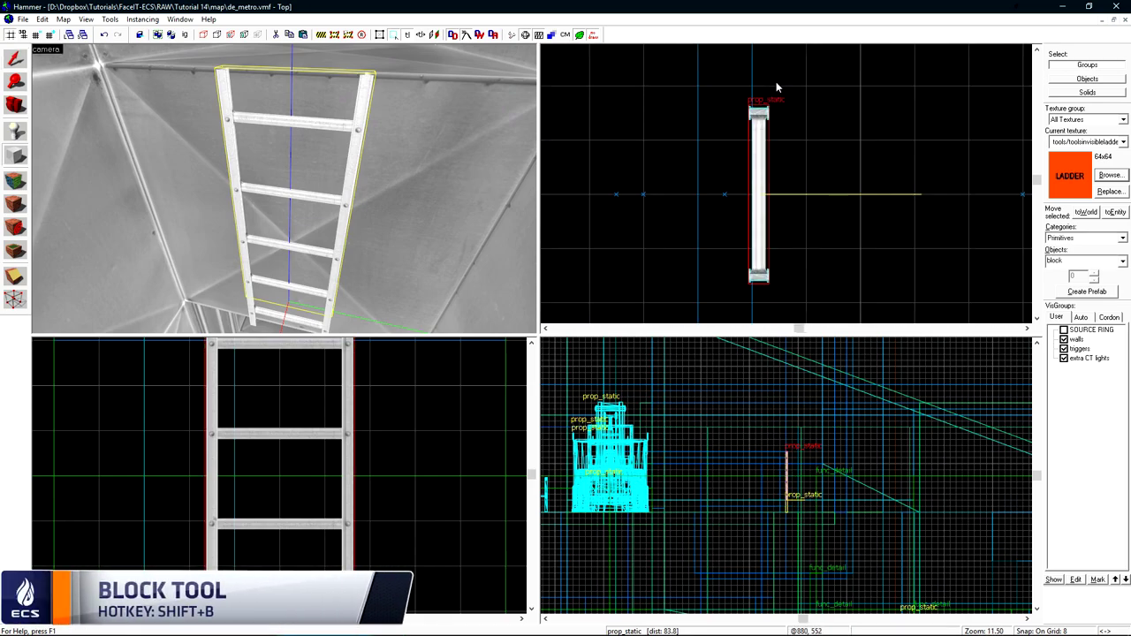
drag(751, 85, 800, 302)
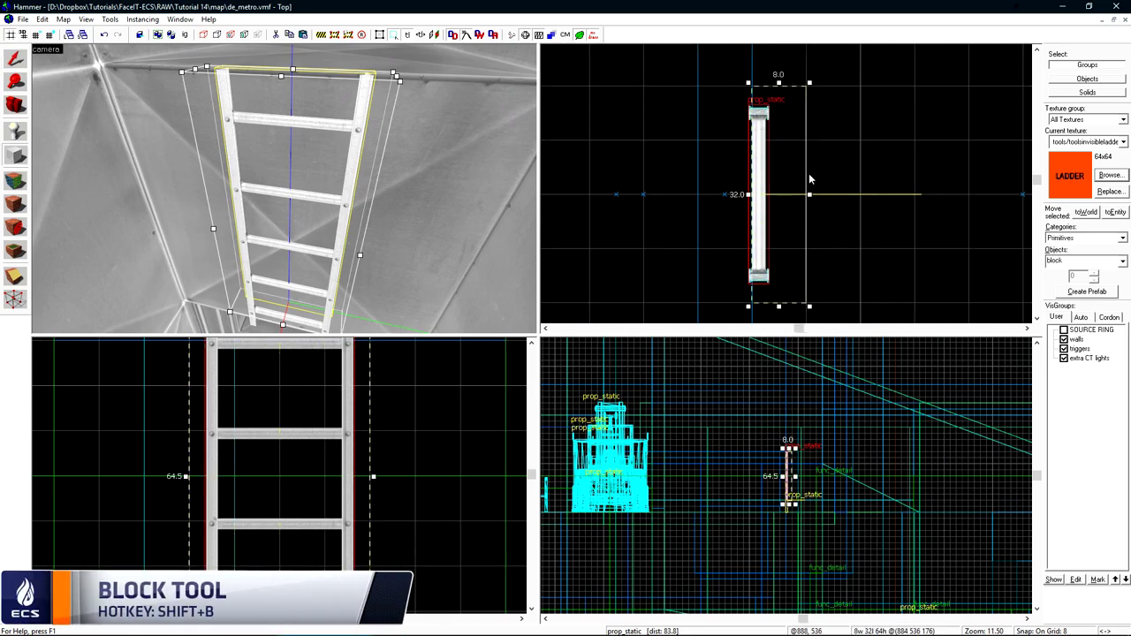
drag(798, 193, 781, 194)
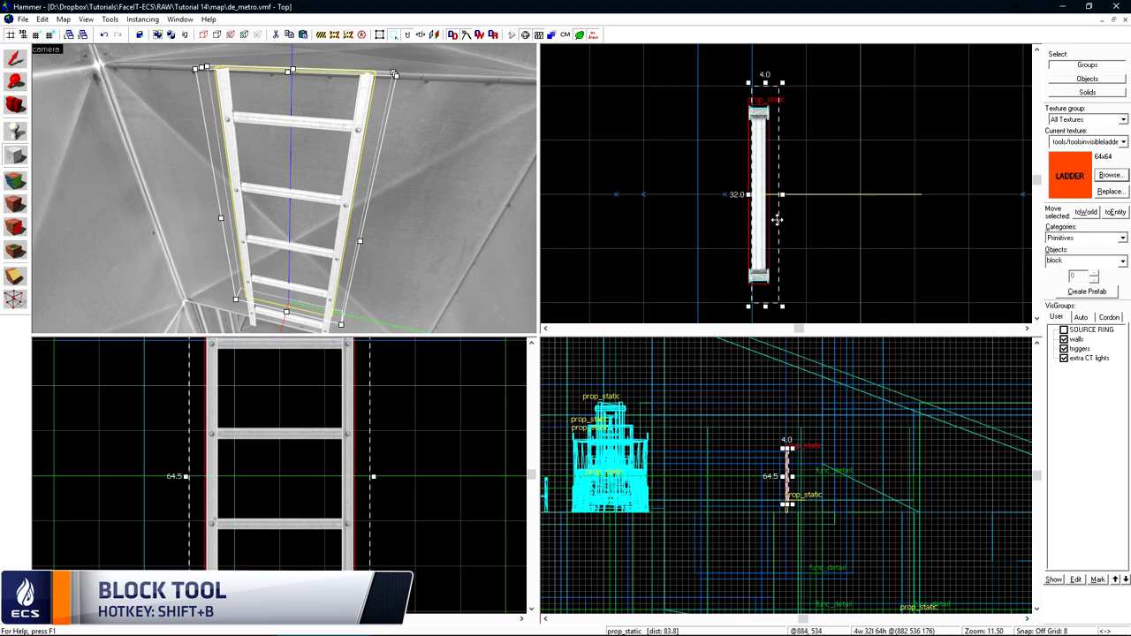
Extend the block outline down to the ladder's base, narrow both sides to the ladder's width, and create the brush
scroll(276, 371, down, 4)
scroll(278, 522, up, 4)
drag(277, 484, 278, 569)
drag(365, 569, 351, 569)
drag(183, 569, 207, 570)
key(Return)
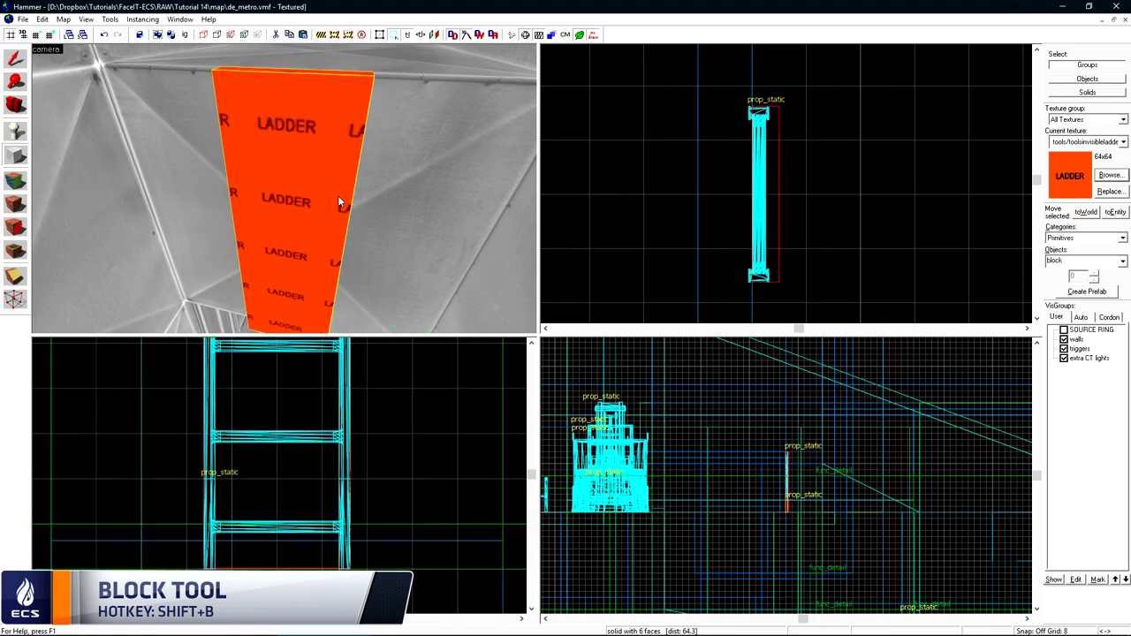
Tie the ladder brush to a func_detail entity
scroll(766, 114, up, 11)
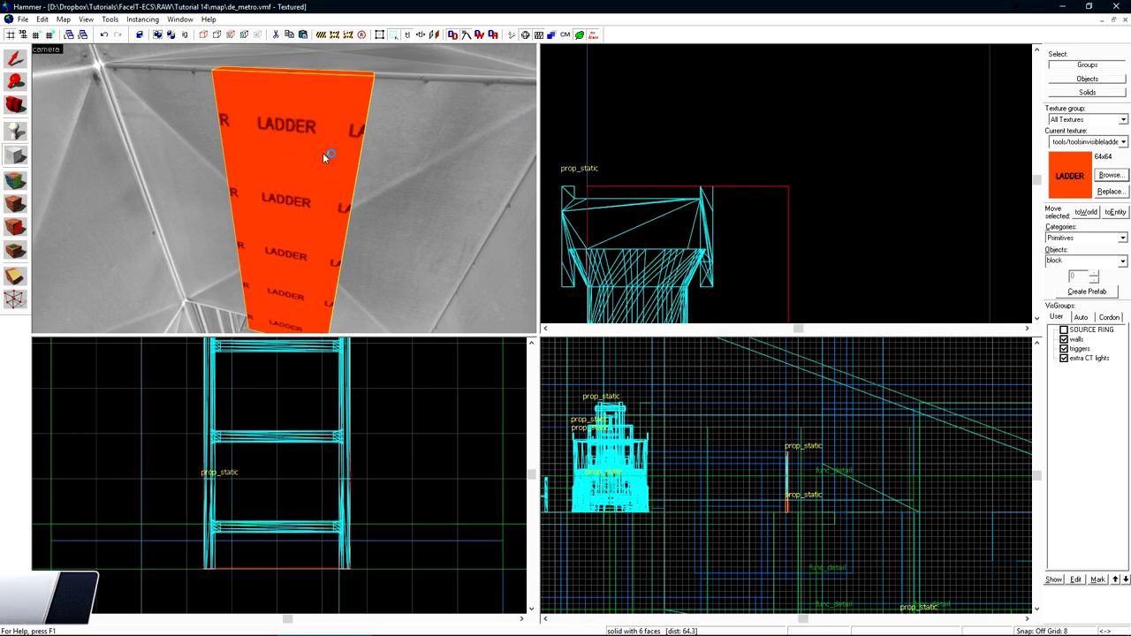
key(ctrl+t)
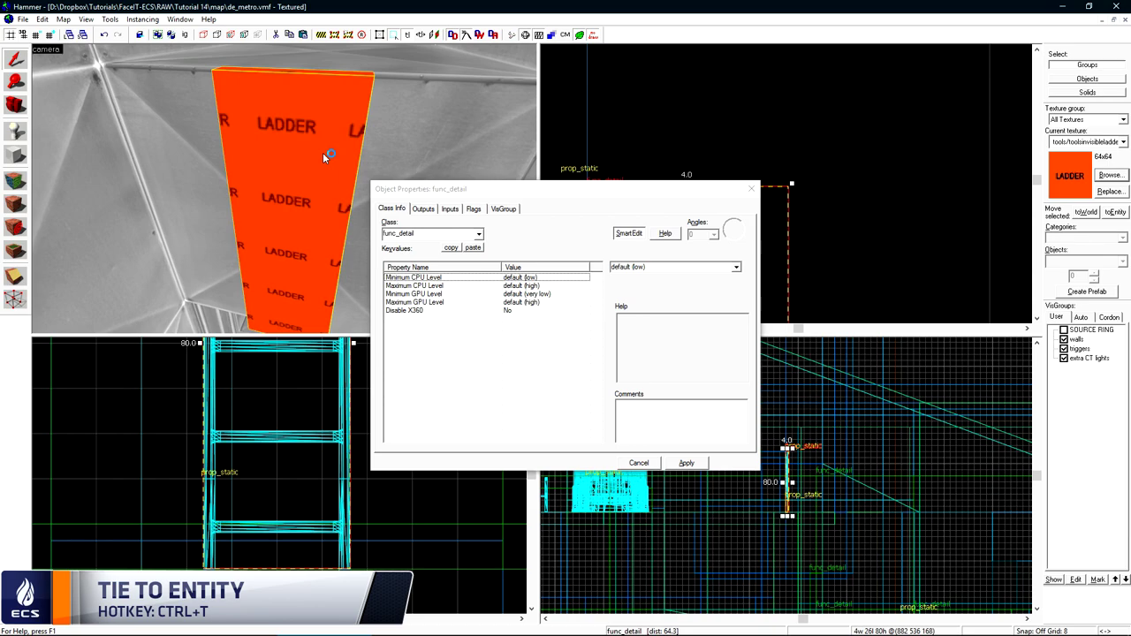
click(752, 190)
key(Escape)
Compile and run the map in Counter-Strike: Global Offensive, and walk to the ladder to test climbing it
key(F9)
click(648, 394)
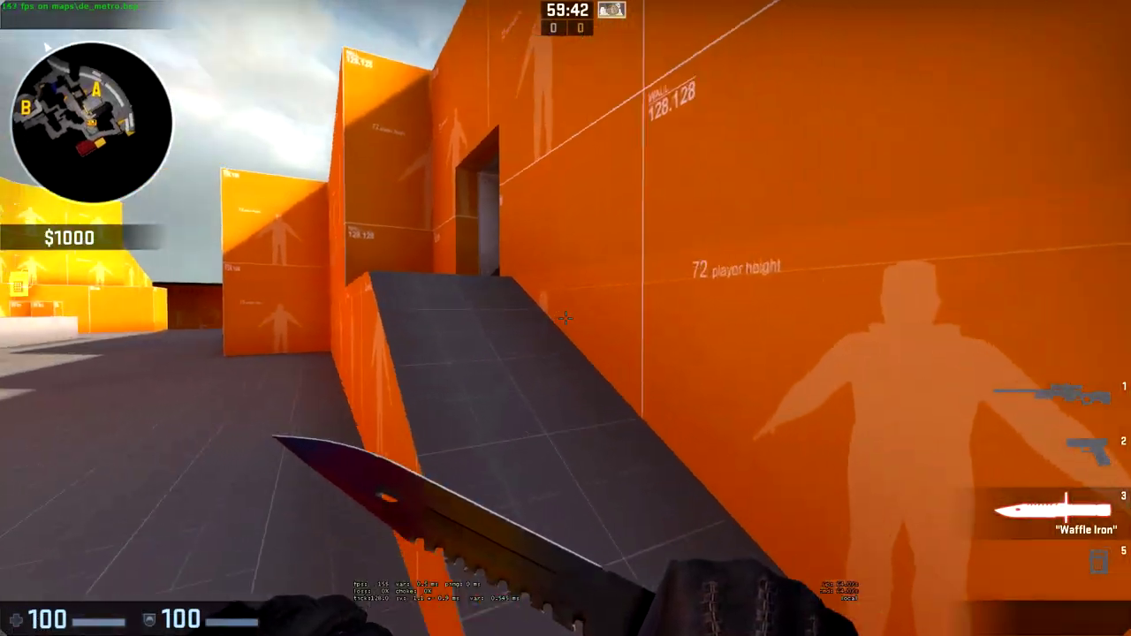
key(w)
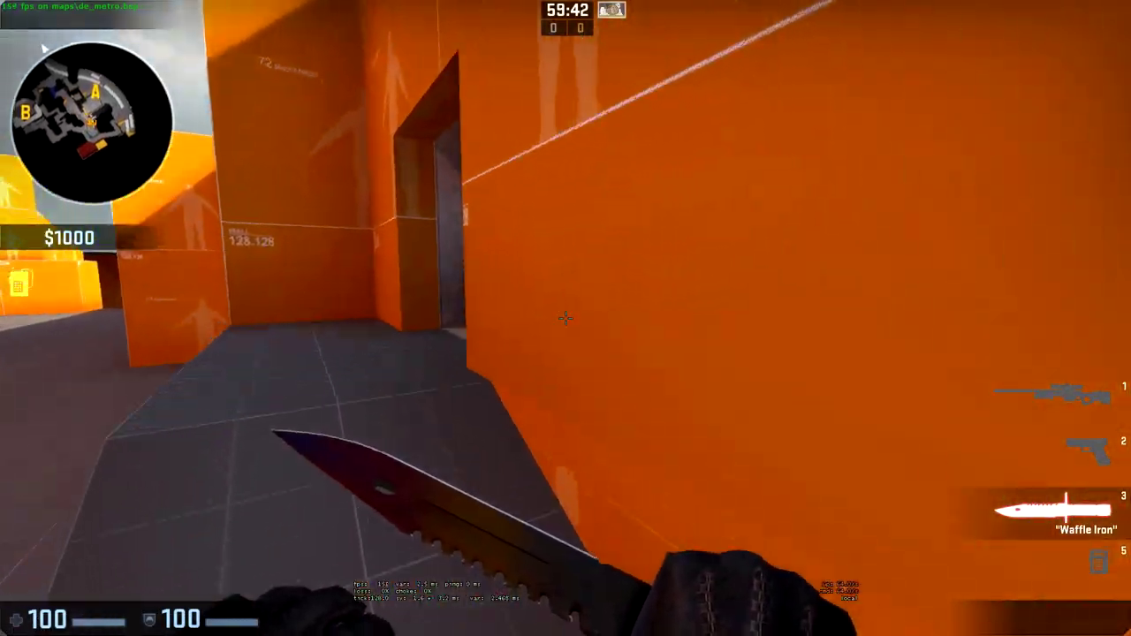
key(w)
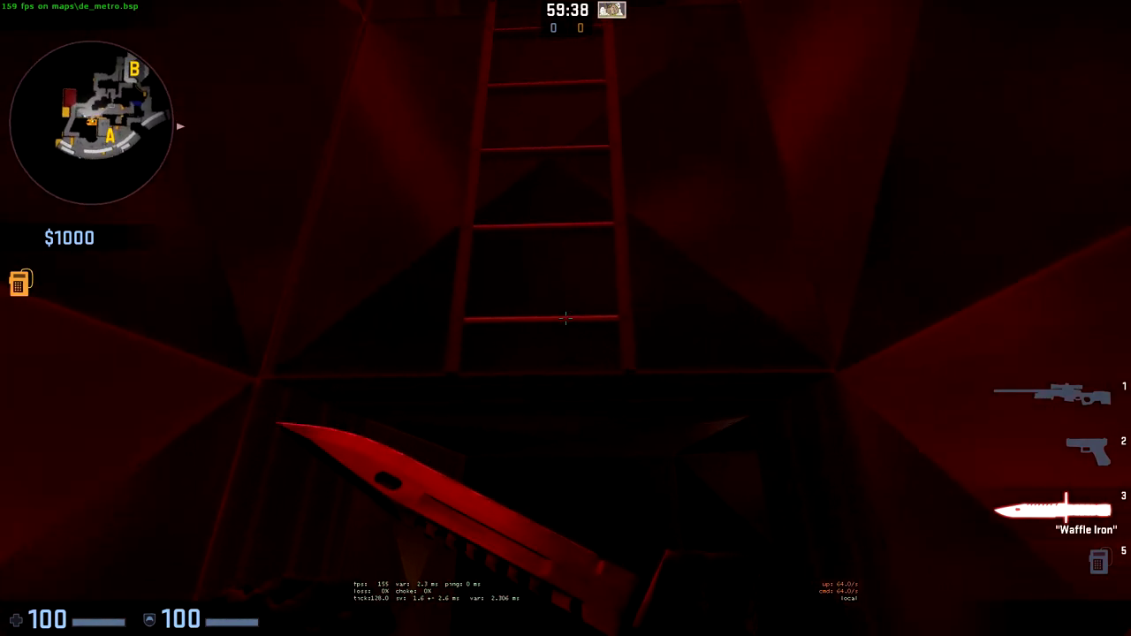
key(w)
key(w)
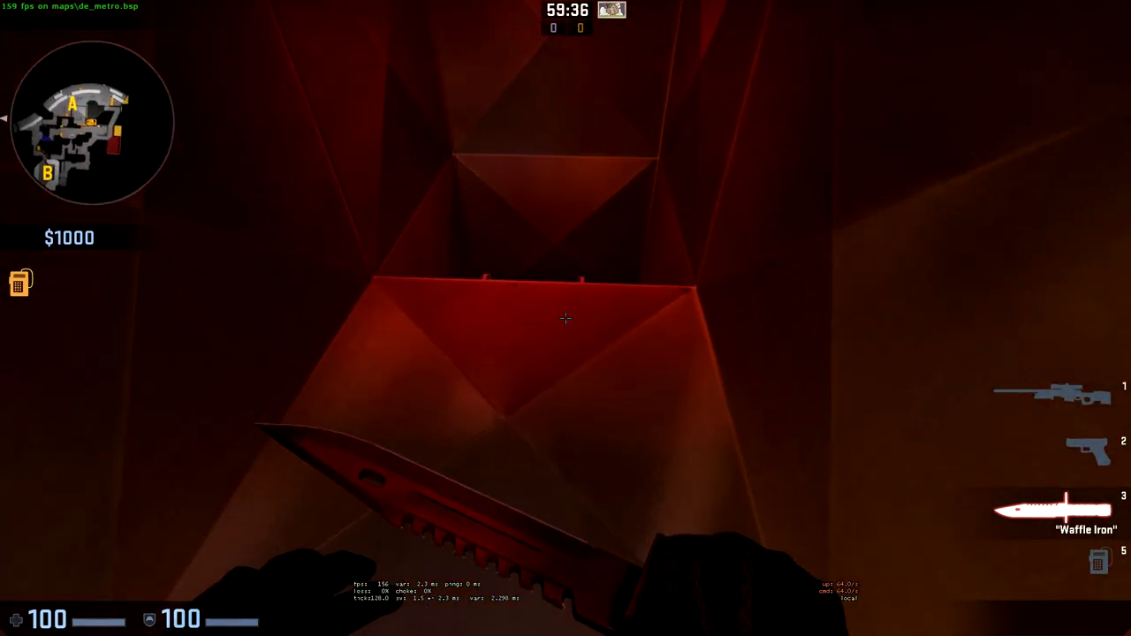
key(w)
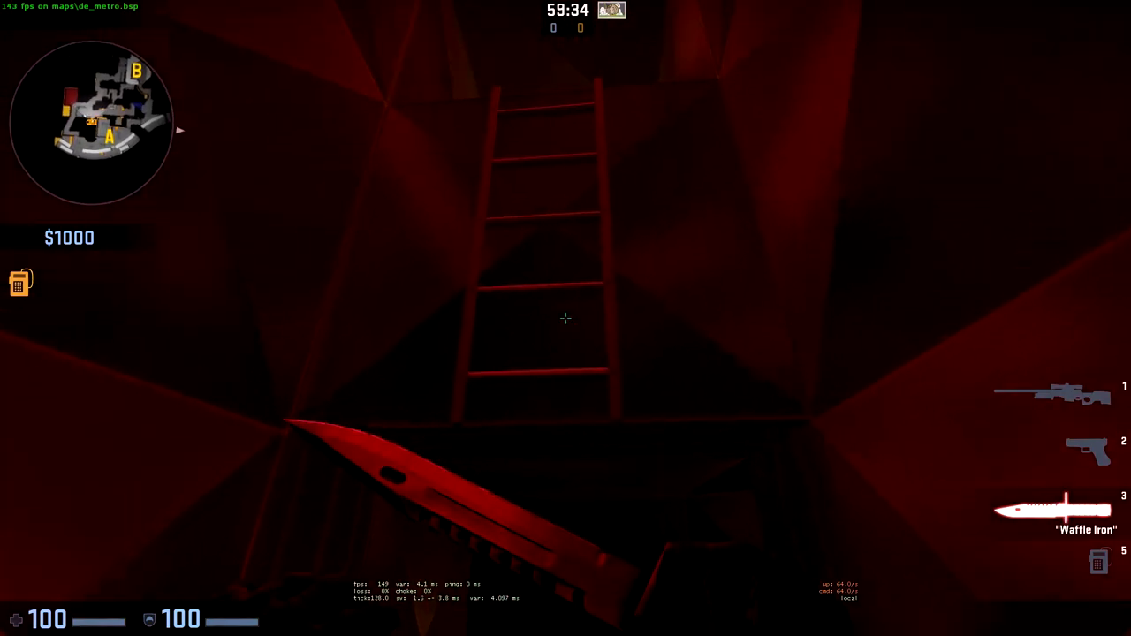
key(w)
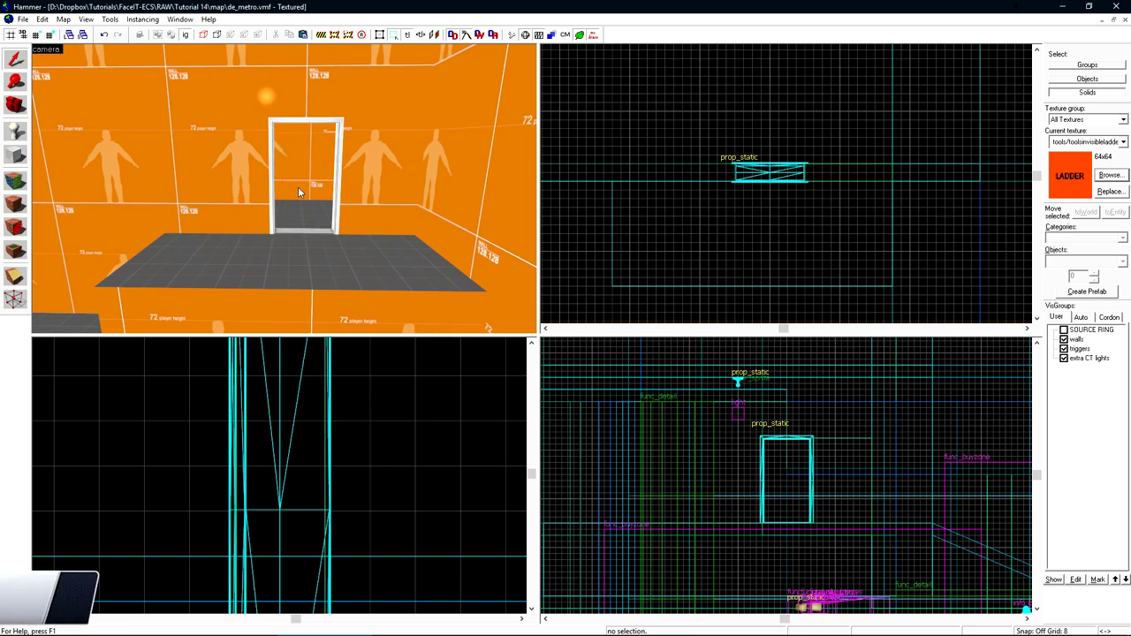
Place an entity on the floor in front of the door frame and change its class to prop_door_rotating
key(shift+e)
click(324, 255)
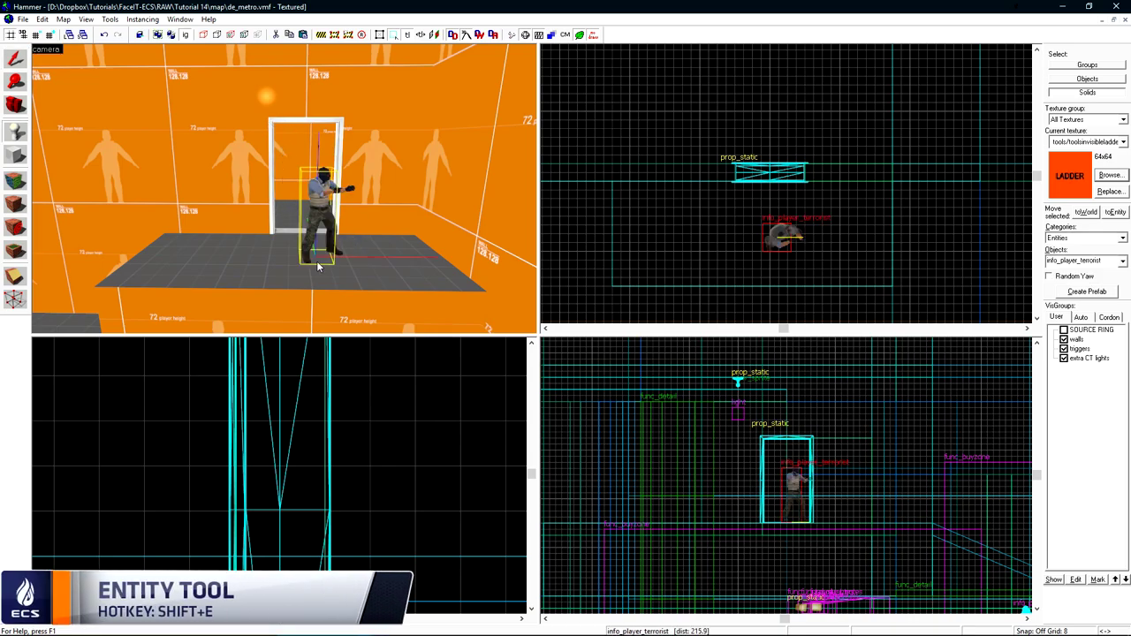
double_click(320, 201)
double_click(436, 233)
text(prop_door)
key(Return)
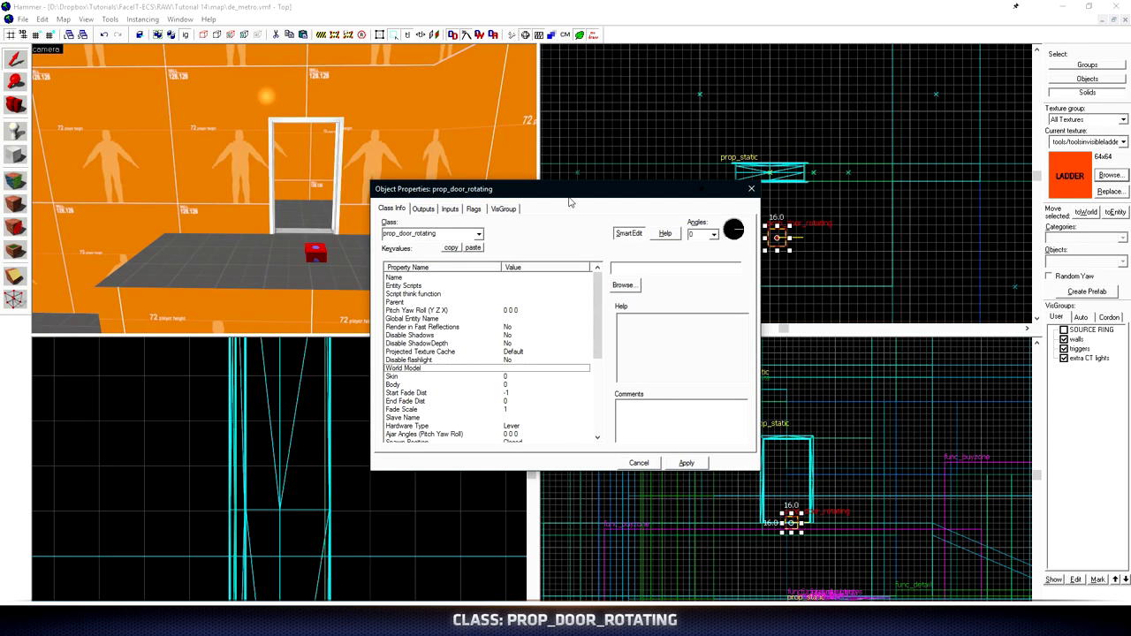
Browse for the door entity's world model, filter the models by "door", and preview metal_door_001_br.mdl
double_click(441, 370)
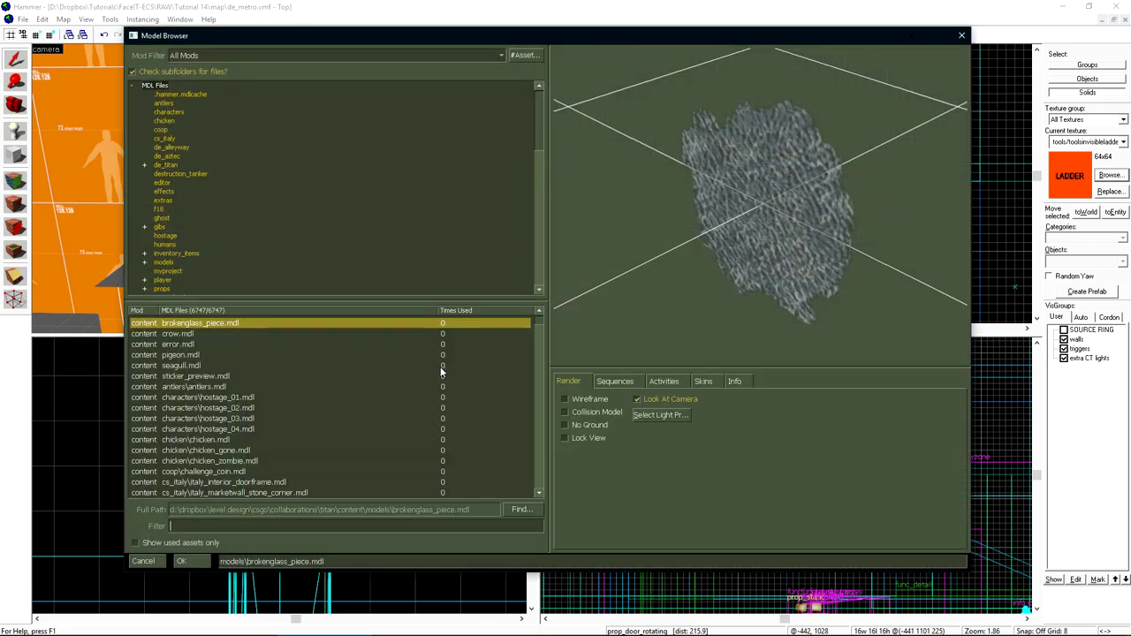
text(door)
scroll(284, 399, down, 5)
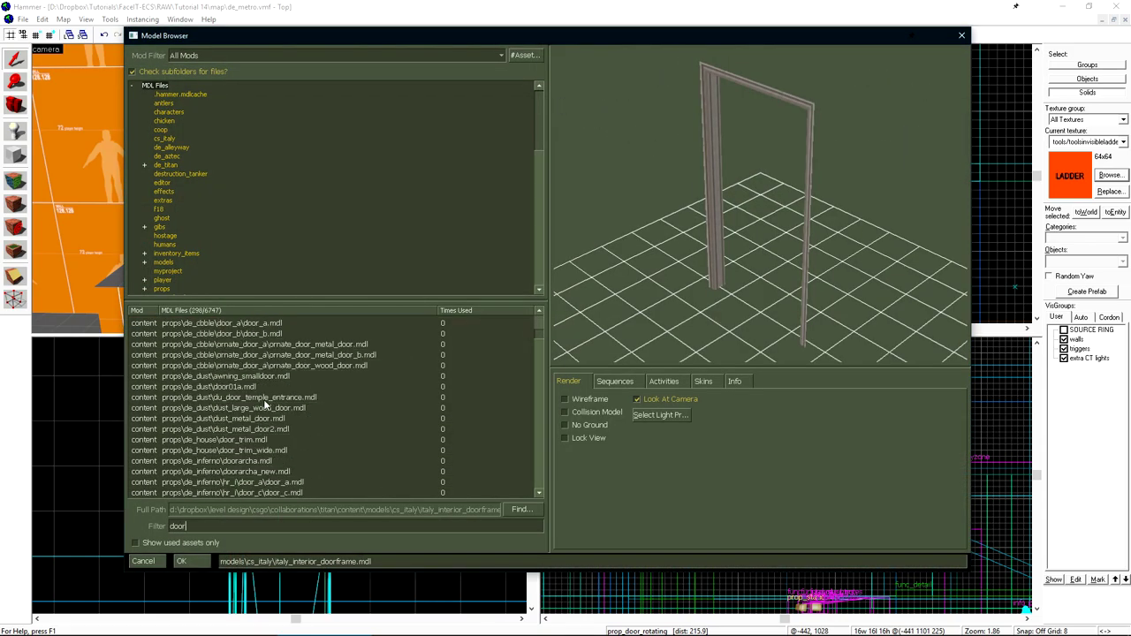
click(371, 407)
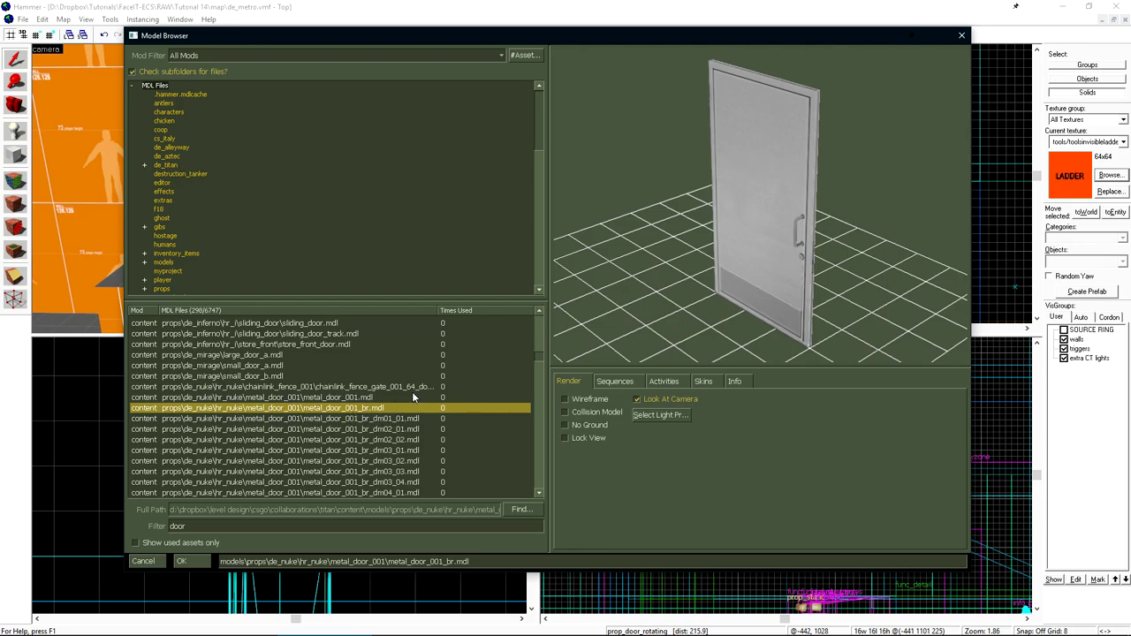
Examine the damaged variants of the metal_door_001_br model one after another in the preview
key(Down)
key(Down)
key(Down)
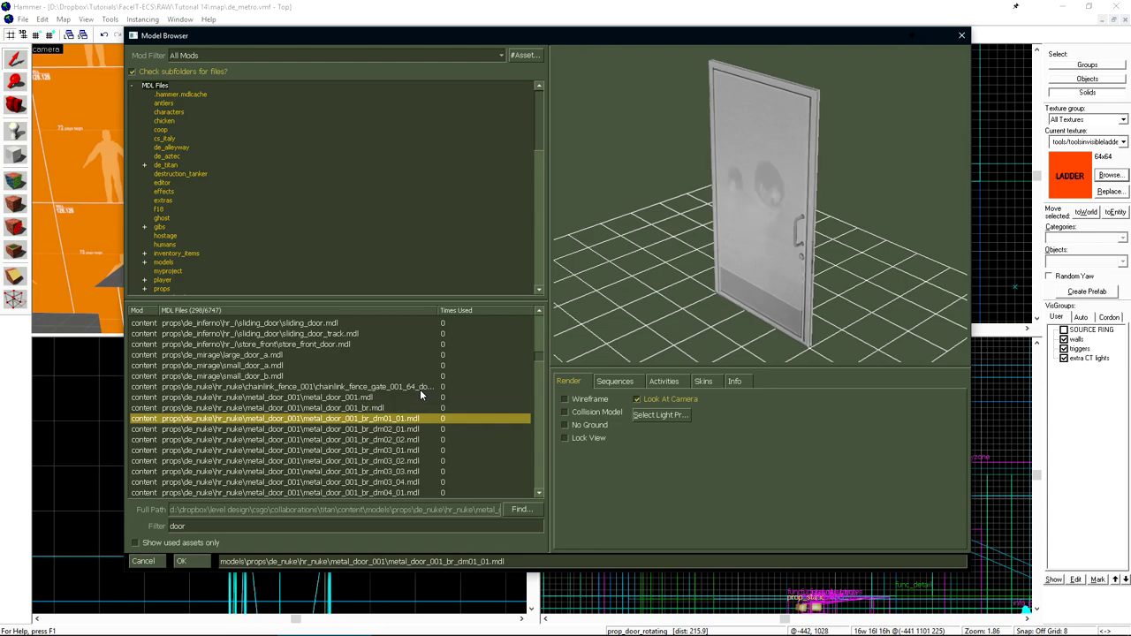
key(Down)
key(Down)
key(Down)
key(Down)
key(Down)
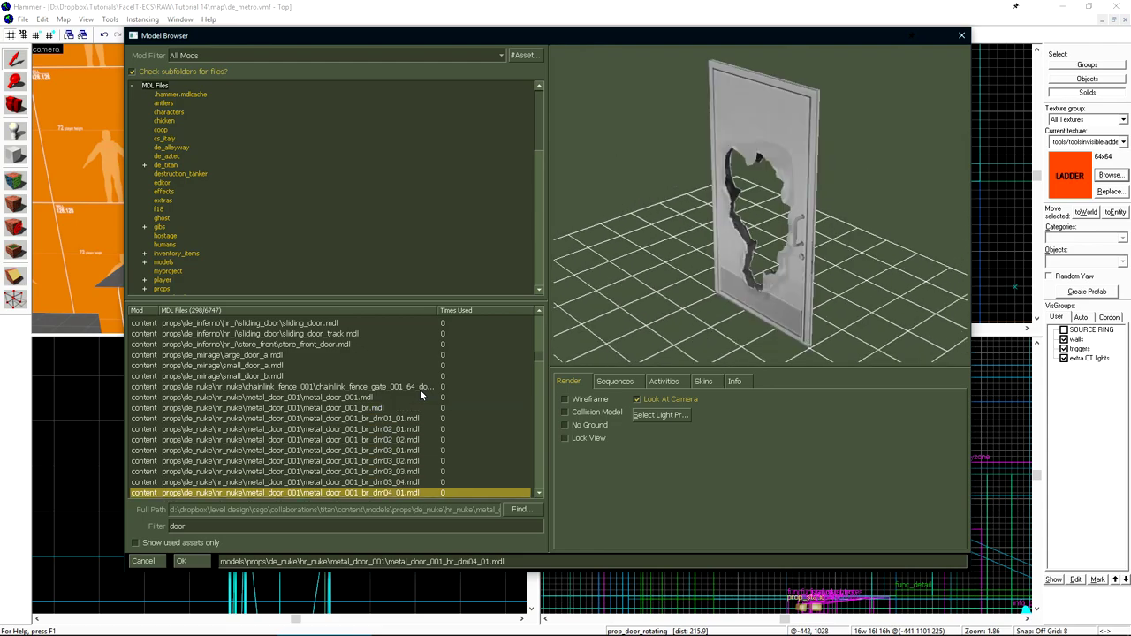
scroll(397, 469, up, 1)
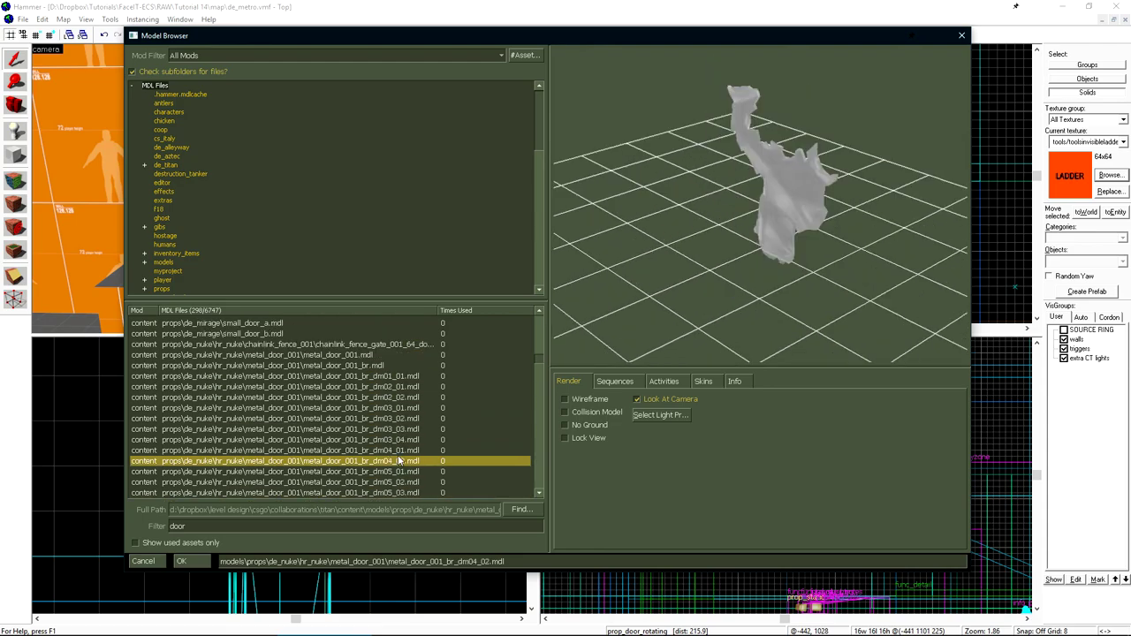
Assign metal_door_001_br.mdl as the door's world model and apply the change
double_click(385, 369)
click(680, 463)
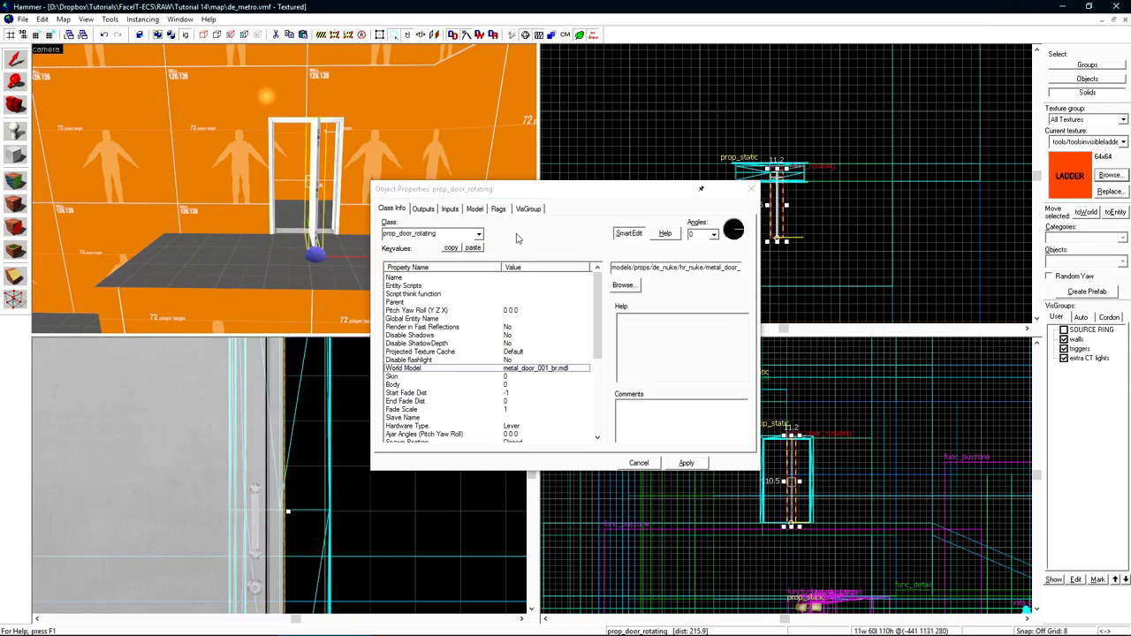
Rotate the door to a 90-degree yaw and move it into the door frame so that it fits the opening
scroll(863, 135, up, 3)
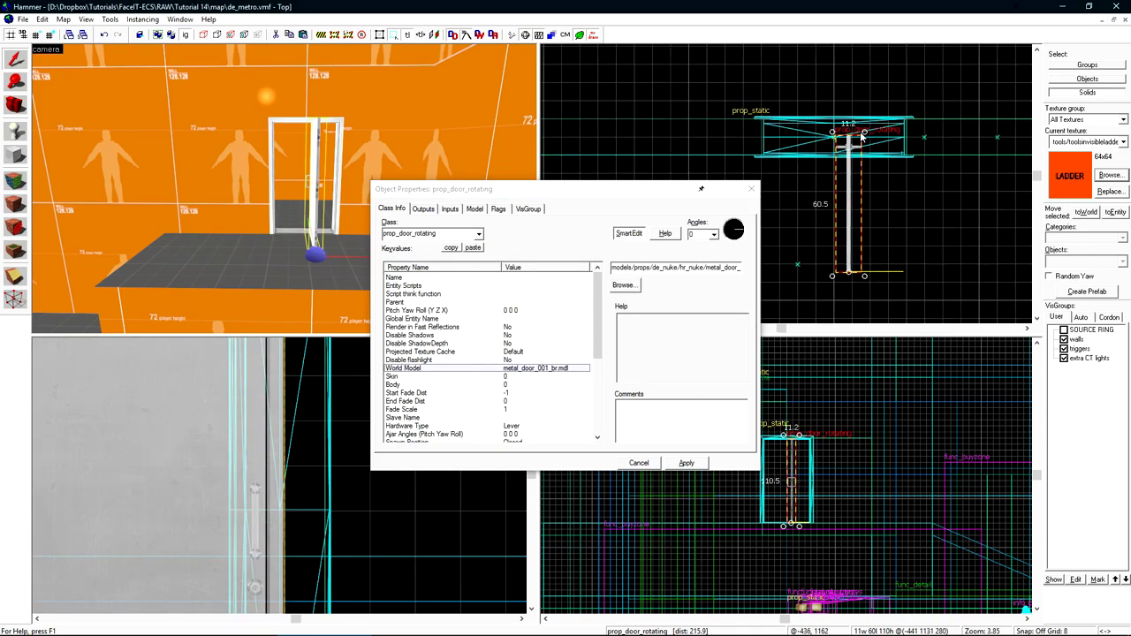
drag(864, 133, 742, 266)
drag(831, 265, 912, 106)
scroll(899, 133, up, 10)
scroll(785, 497, up, 7)
scroll(895, 500, down, 4)
scroll(930, 381, up, 10)
key(Escape)
click(300, 146)
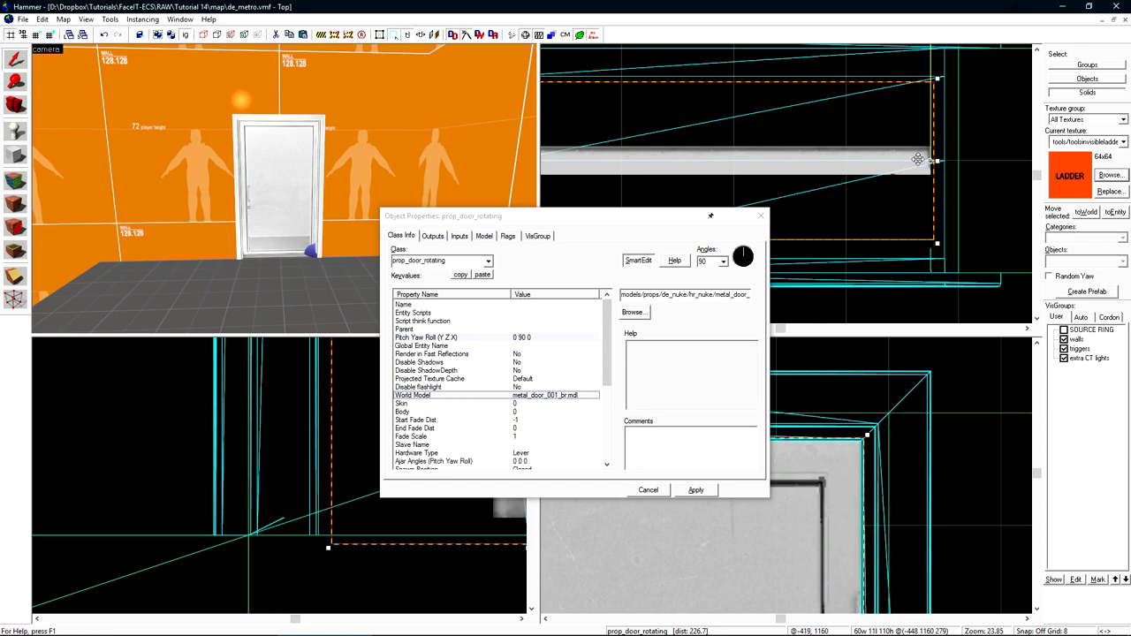
Set the door's Fully Open Sound to Door.de_nuke_full_open_01, filtering the game sounds by "door"
scroll(314, 256, up, 1)
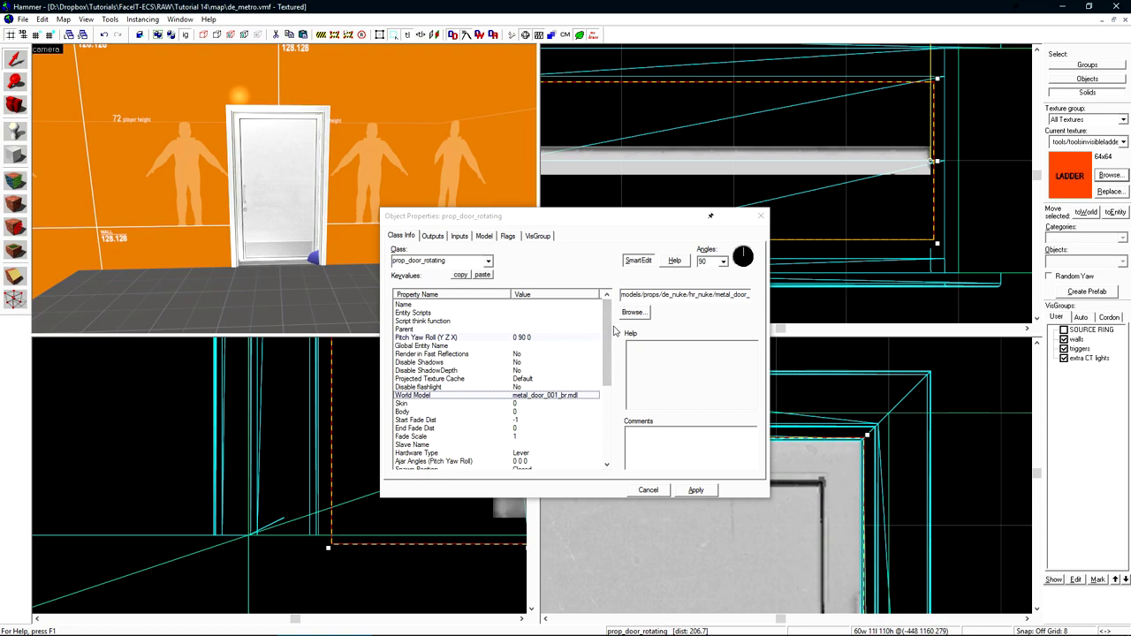
drag(609, 333, 609, 403)
click(429, 370)
click(427, 378)
click(427, 363)
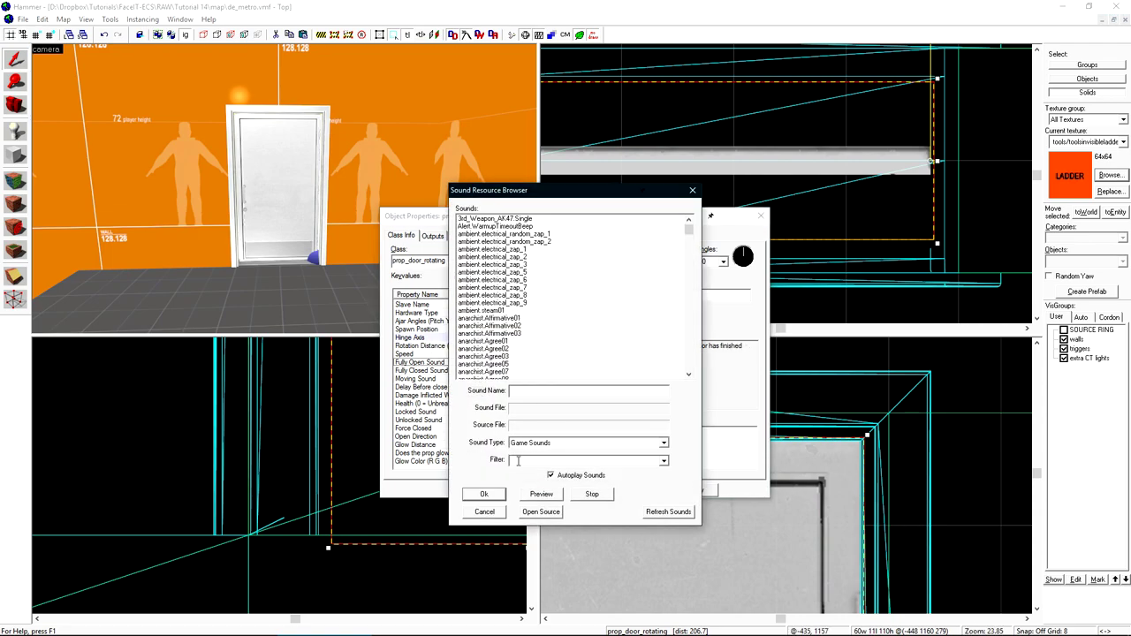
text(door)
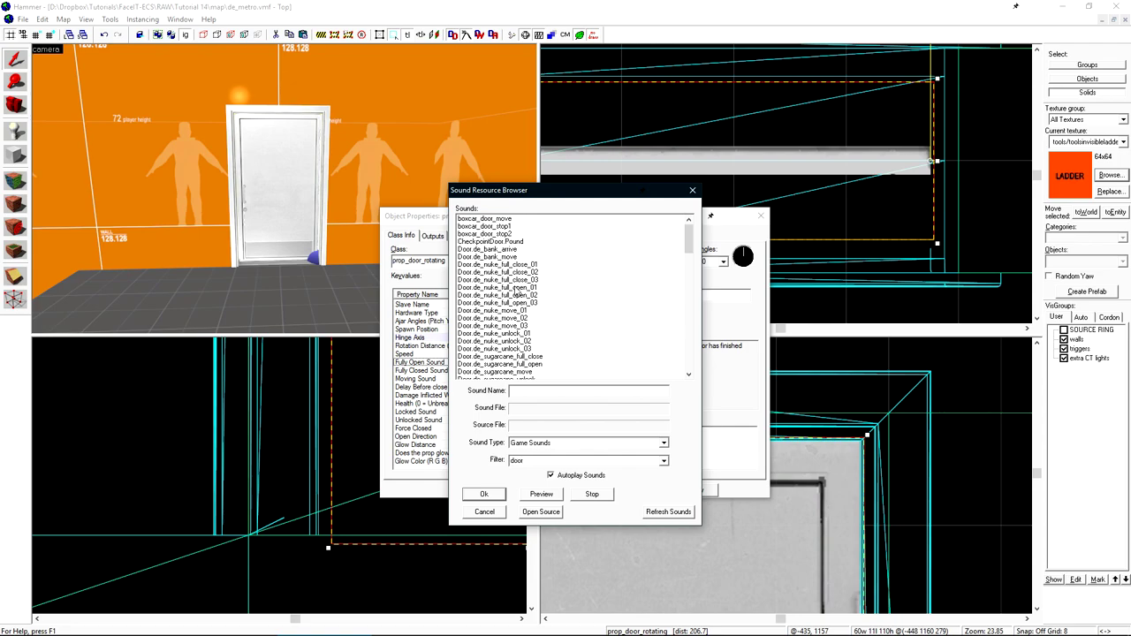
click(516, 290)
click(484, 494)
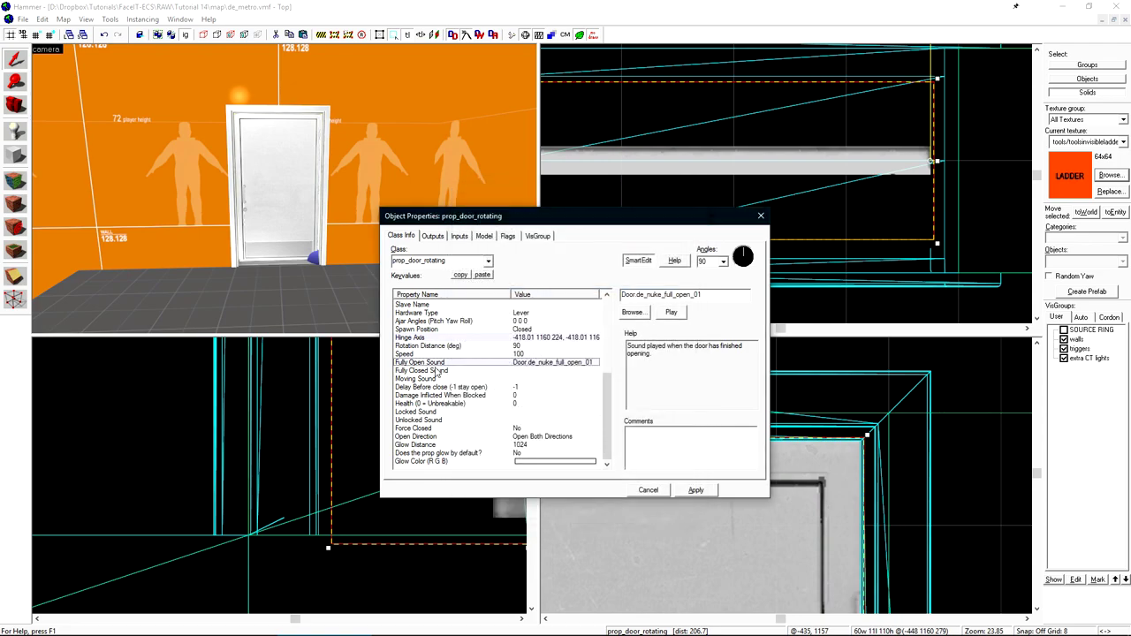
Set the door's Fully Closed Sound to Door.de_nuke_full_close_01
double_click(408, 371)
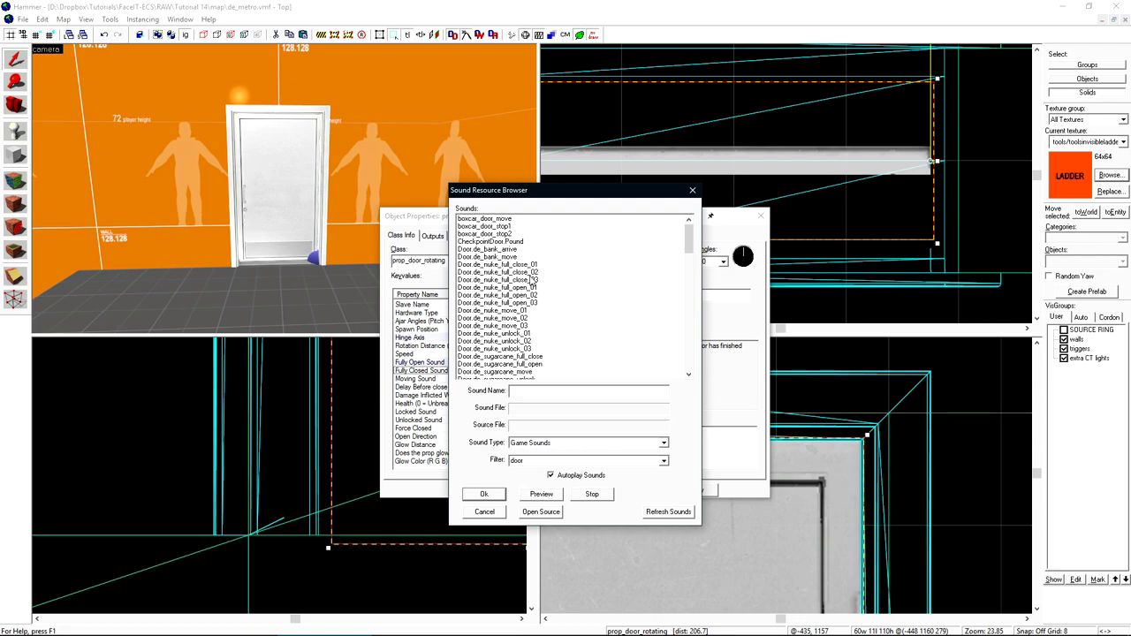
click(534, 265)
click(484, 494)
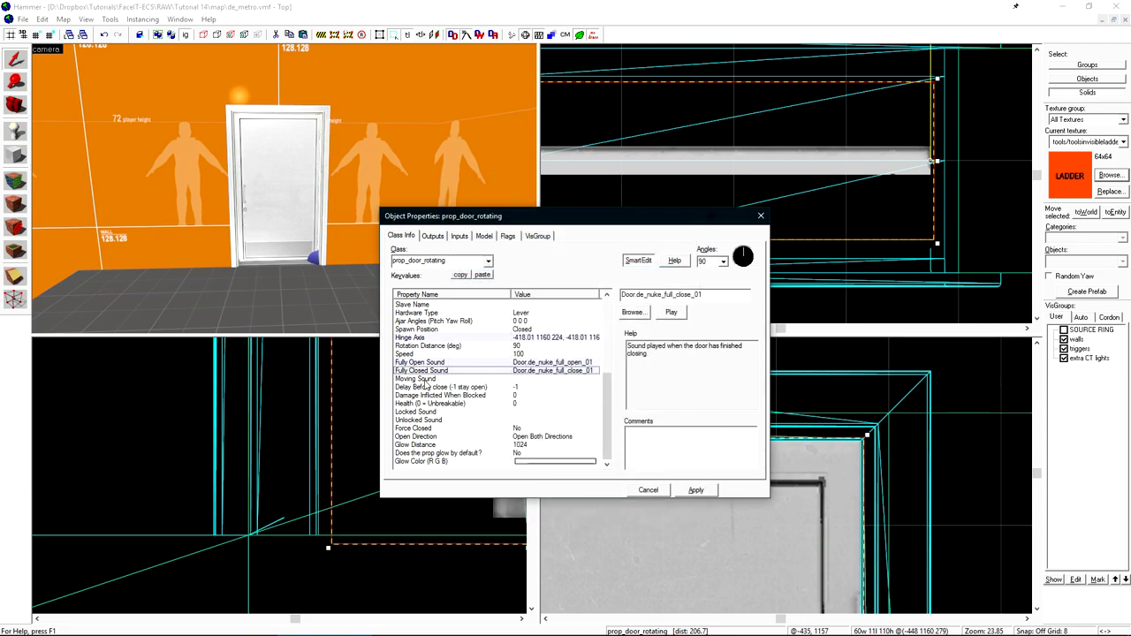
Set the door's Moving Sound to Door.de_nuke_move_01 and its Unlocked Sound to Door.de_nuke_unlock_01
click(417, 379)
click(632, 312)
click(495, 310)
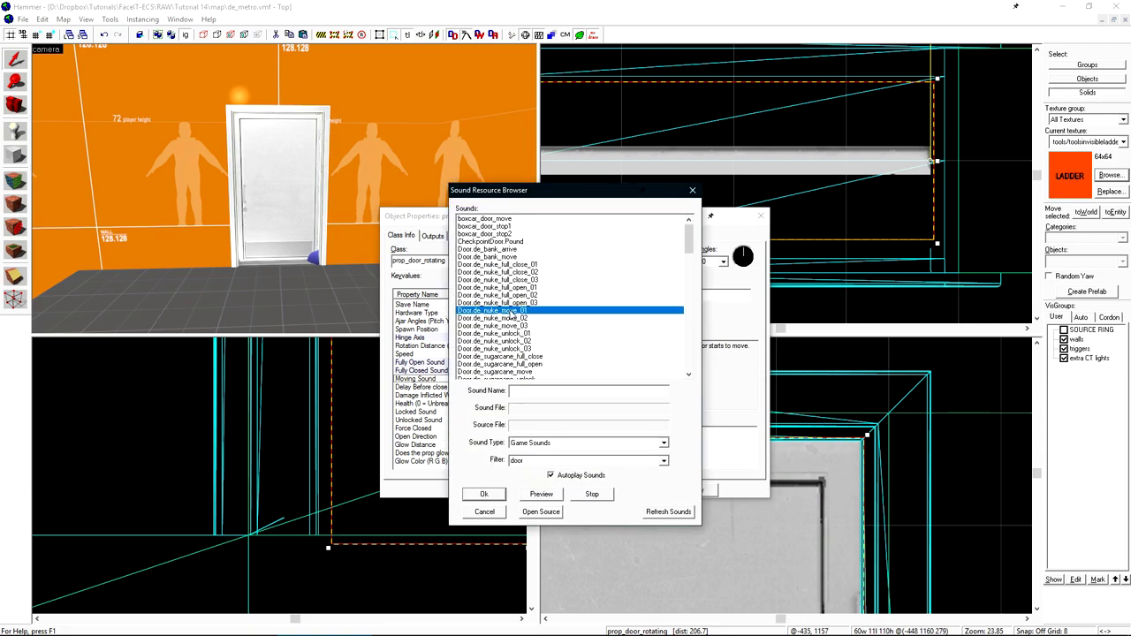
click(481, 494)
click(419, 419)
double_click(455, 420)
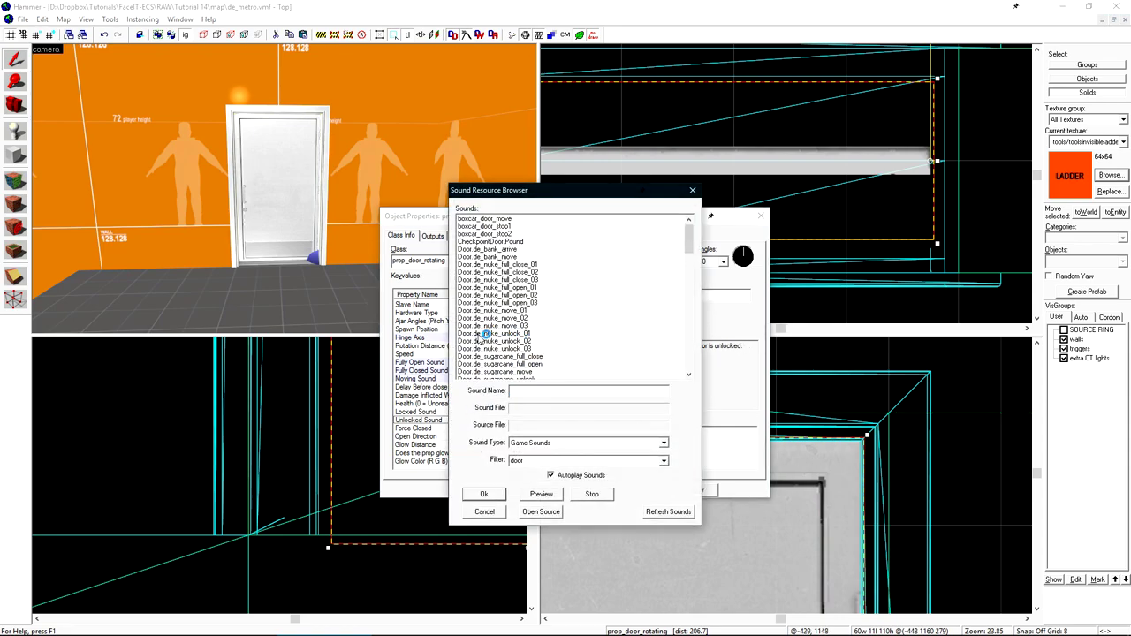
double_click(535, 335)
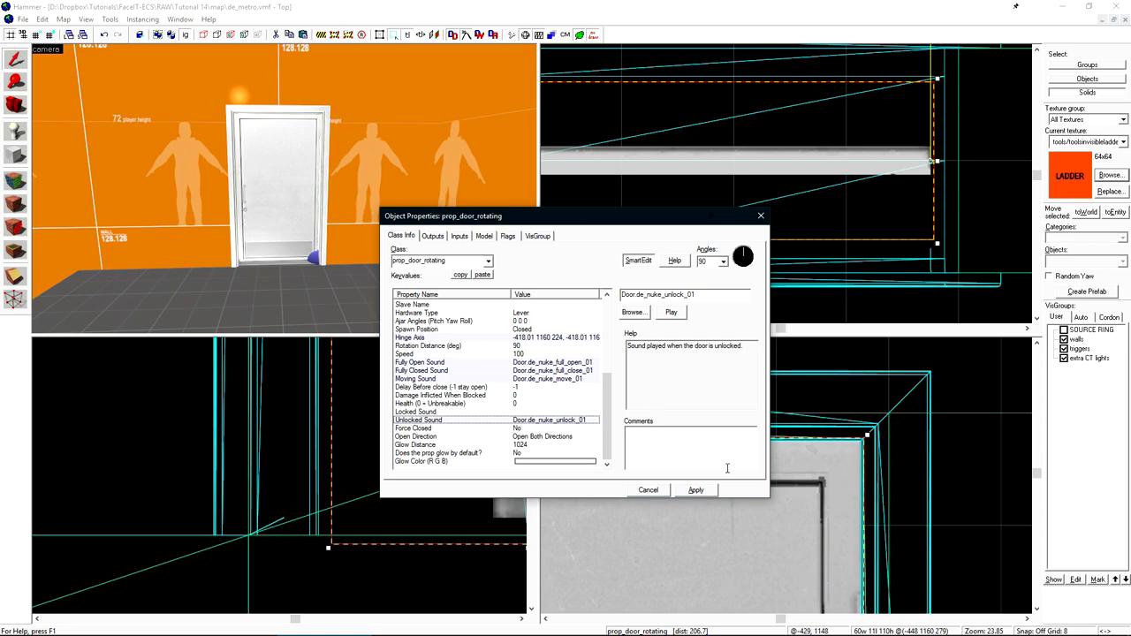
Enable the door's Start Breakable flag, apply the change and close its properties
click(508, 237)
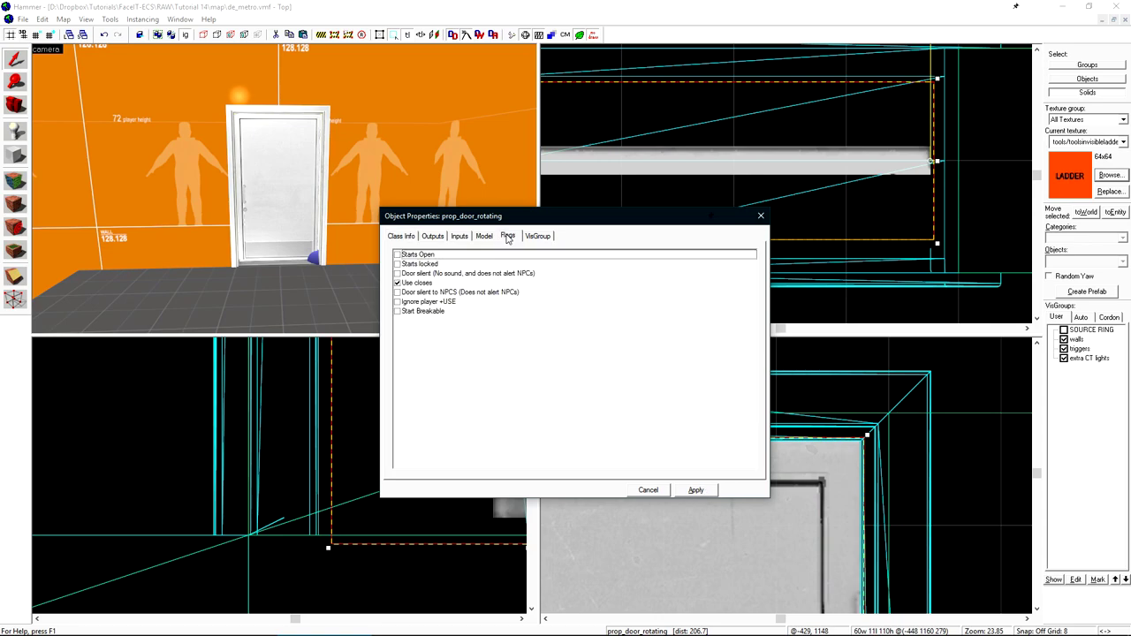
click(408, 314)
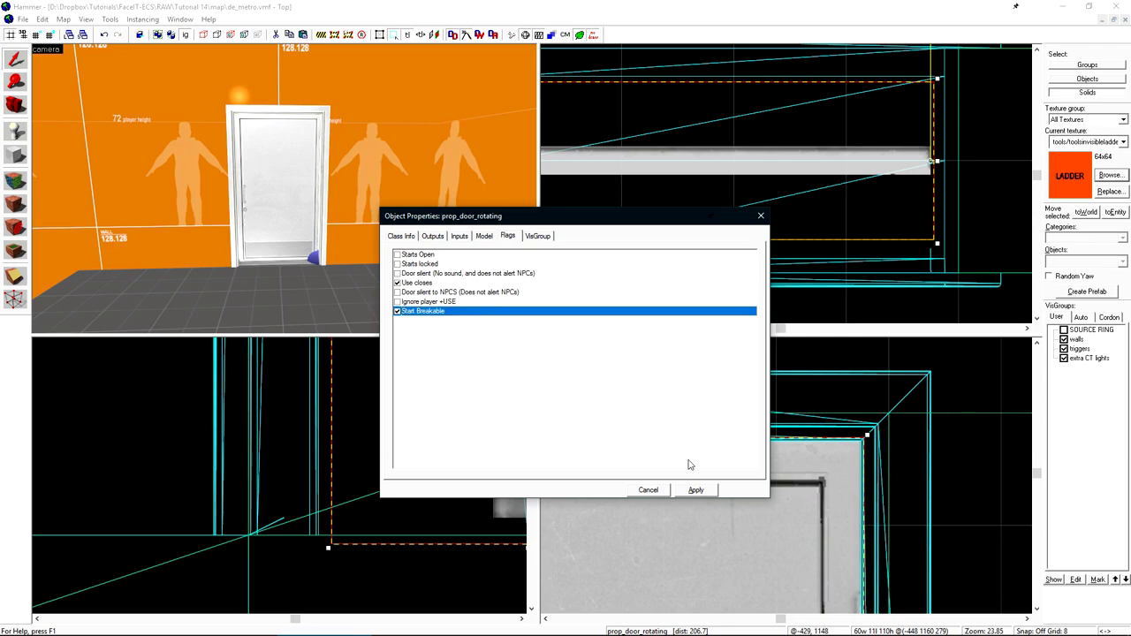
click(696, 490)
click(648, 490)
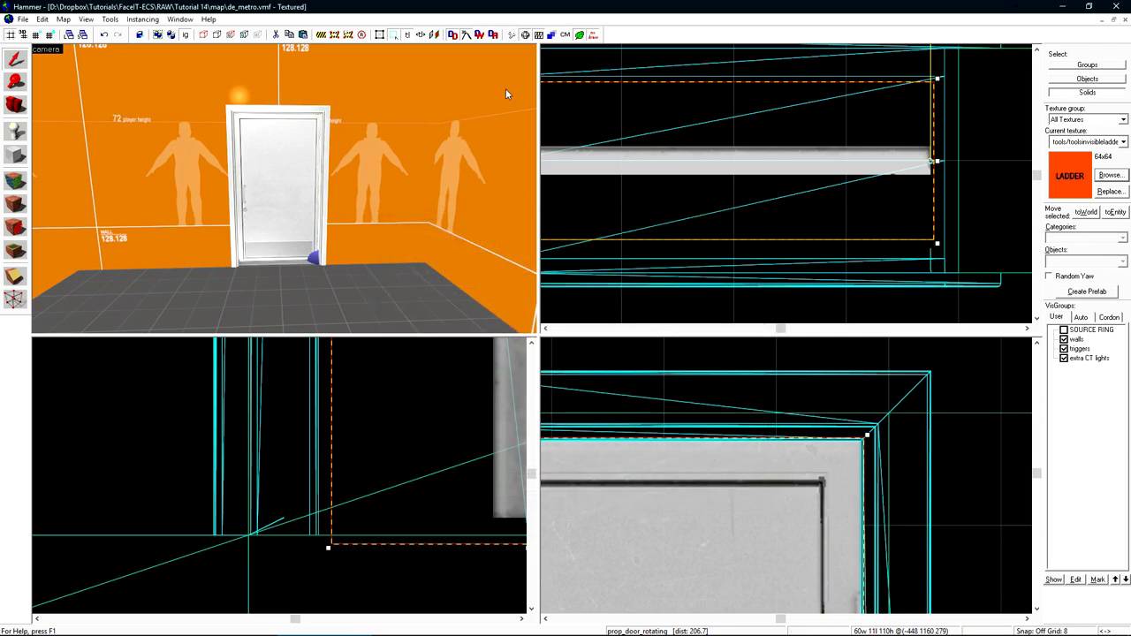
Run the map in Counter-Strike: Global Offensive and test opening and closing the door from the front
click(510, 35)
click(647, 392)
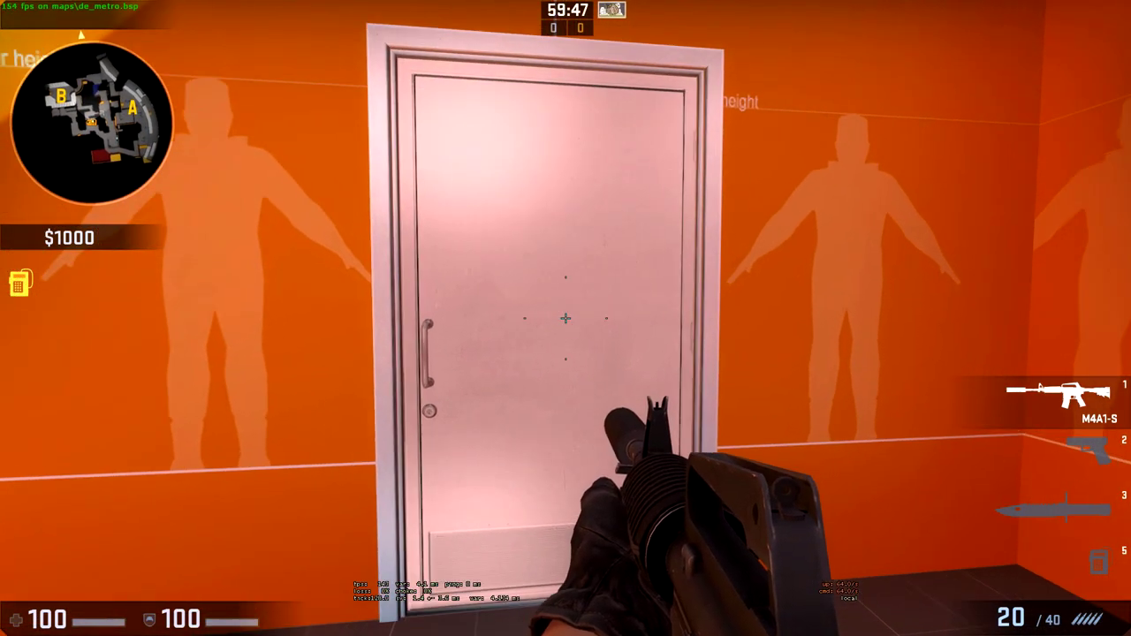
key(w)
key(e)
key(s)
key(w)
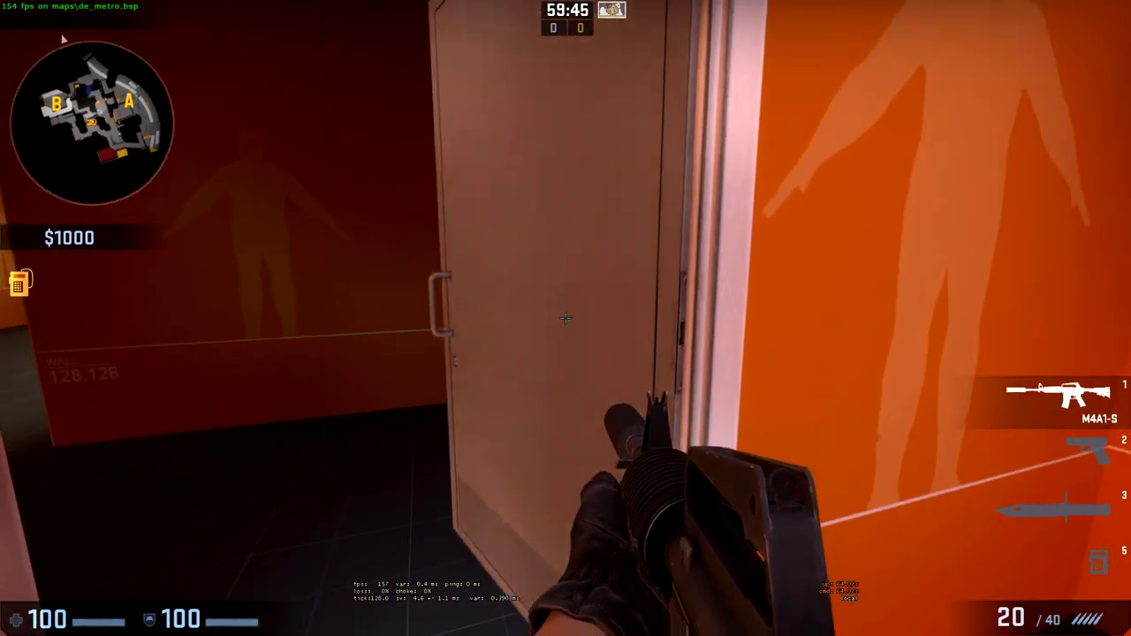
key(s)
key(e)
key(w)
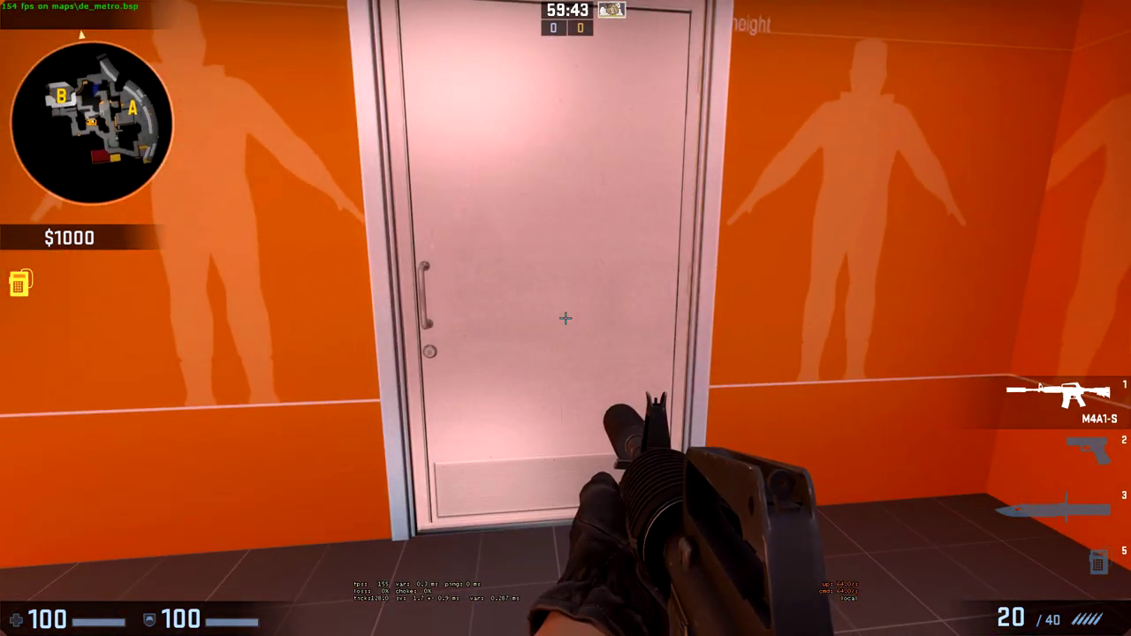
key(e)
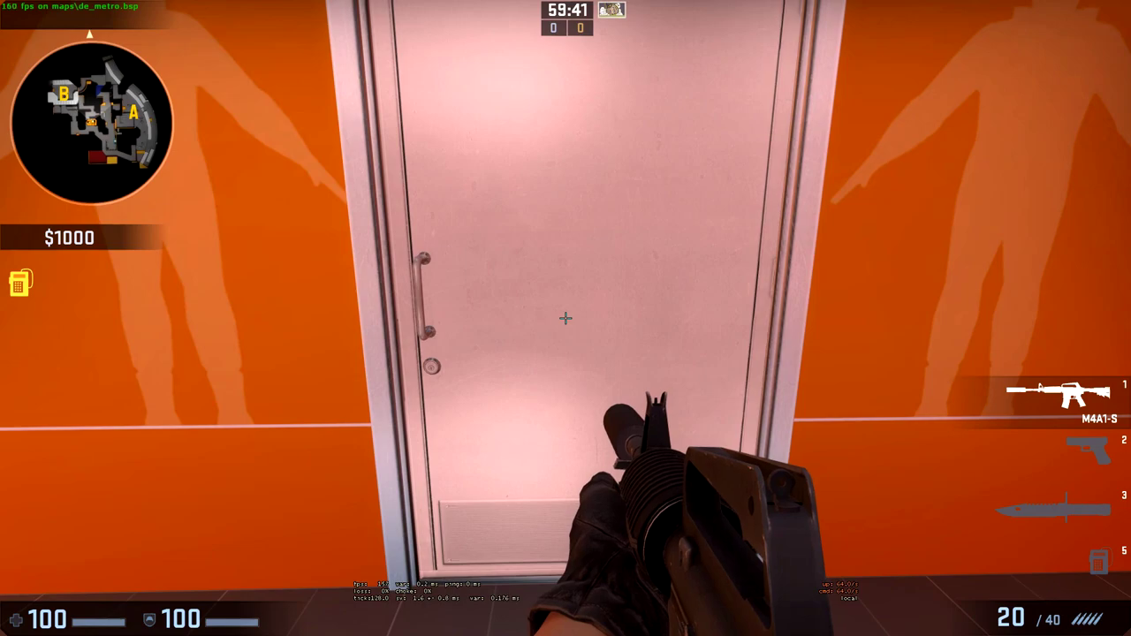
Walk through the doorway in game, test the door from its other side and fire the rifle at it
key(w)
key(w)
key(e)
key(s)
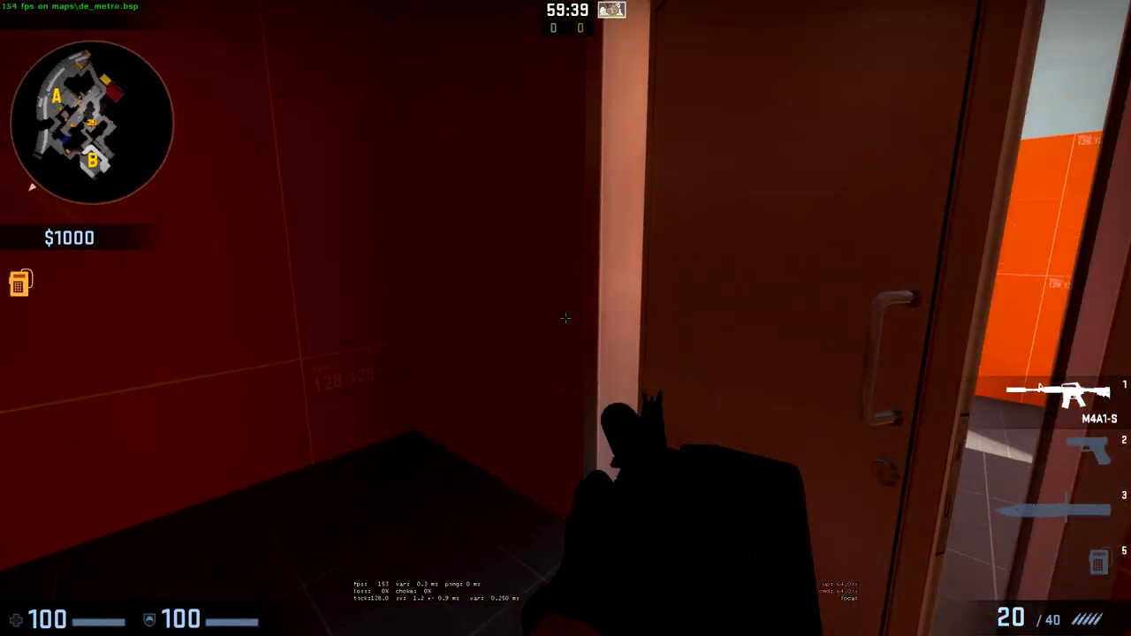
key(e)
key(w)
key(e)
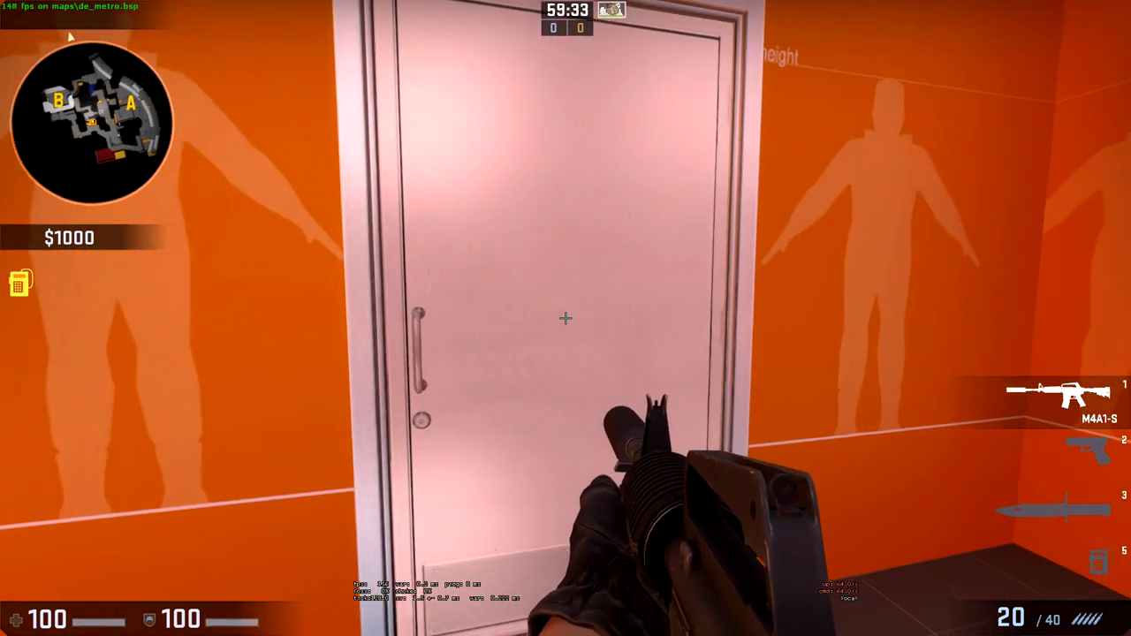
drag(566, 318, 566, 318)
key(r)
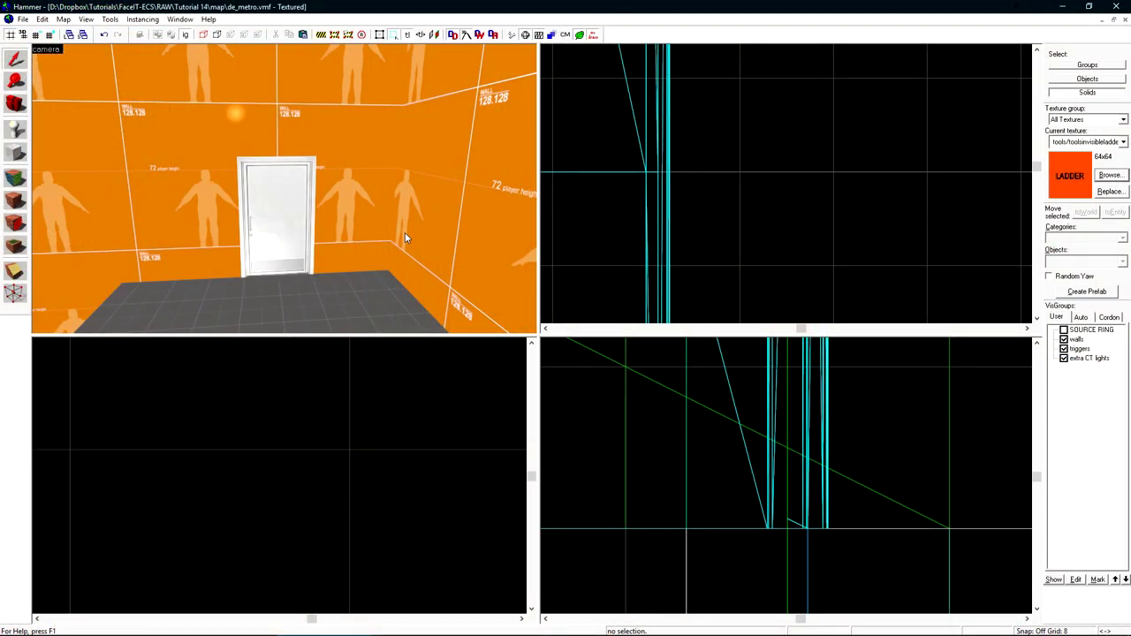
Return to Hammer, copy the finished single door and paste it for the empty double door frame
click(294, 211)
key(w)
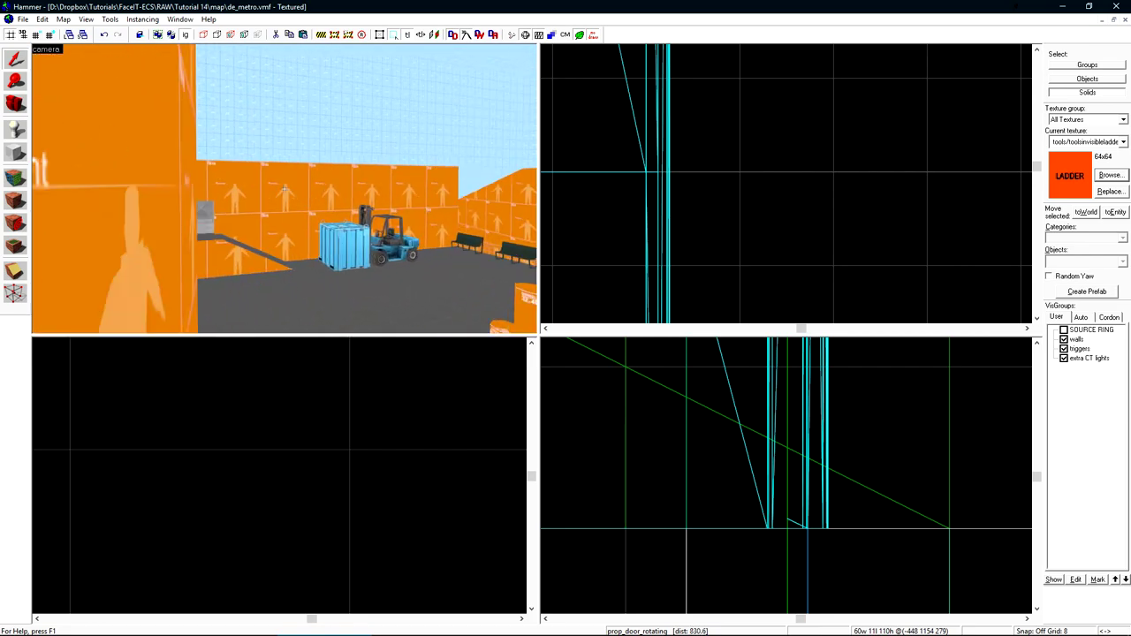
key(w)
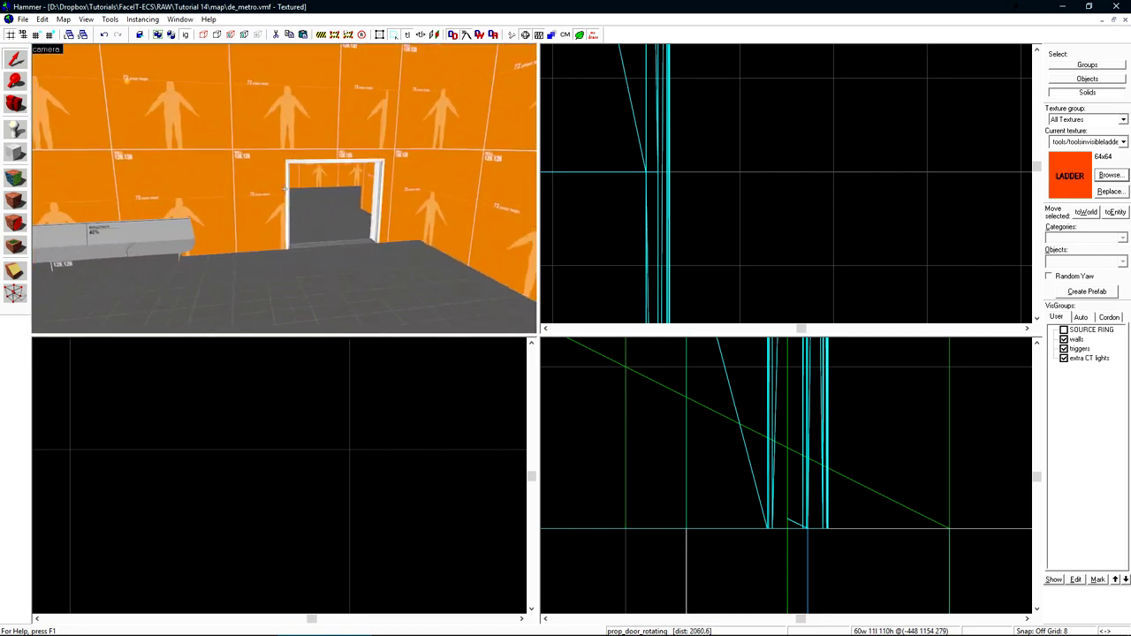
key(z)
key(ctrl+v)
key(ctrl+e)
scroll(740, 139, down, 8)
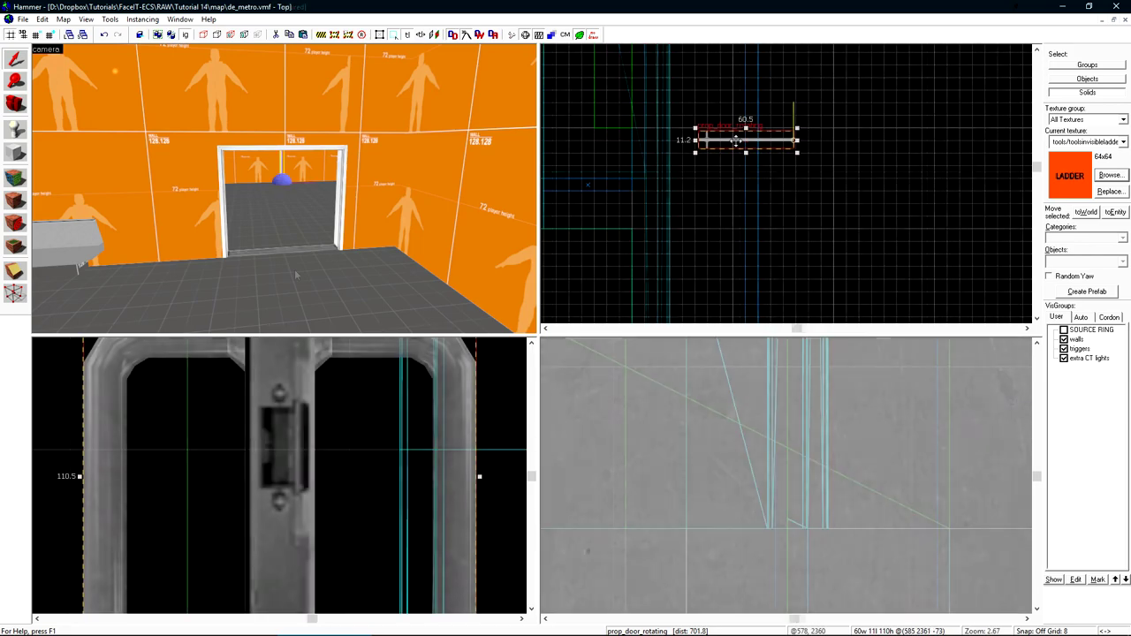
Rotate the pasted door to a 180-degree yaw and fit it into the right half of the double door frame
drag(769, 149, 899, 171)
scroll(987, 152, up, 8)
middle_drag(899, 170, 798, 178)
scroll(872, 167, up, 5)
drag(886, 162, 734, 189)
scroll(868, 188, up, 2)
drag(900, 209, 786, 122)
scroll(393, 484, down, 9)
scroll(395, 484, up, 2)
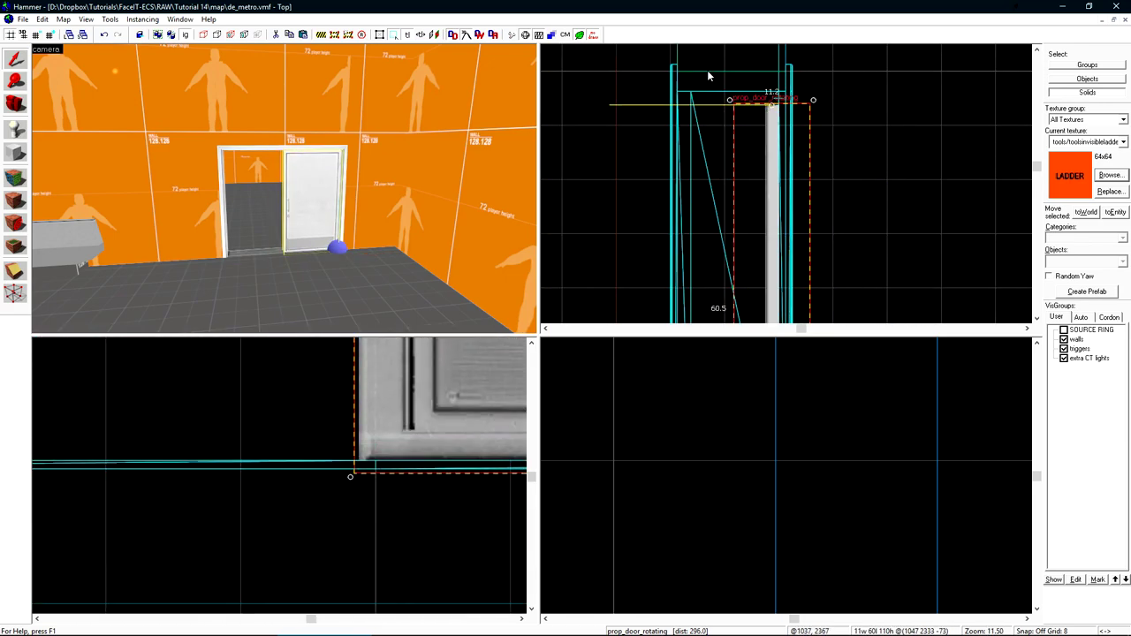
Duplicate the door into the left half of the double frame, turned to a 0-degree yaw so the handles meet in the middle
scroll(728, 167, down, 7)
drag(728, 167, 748, 166)
drag(763, 264, 665, 221)
scroll(732, 157, up, 10)
key(Escape)
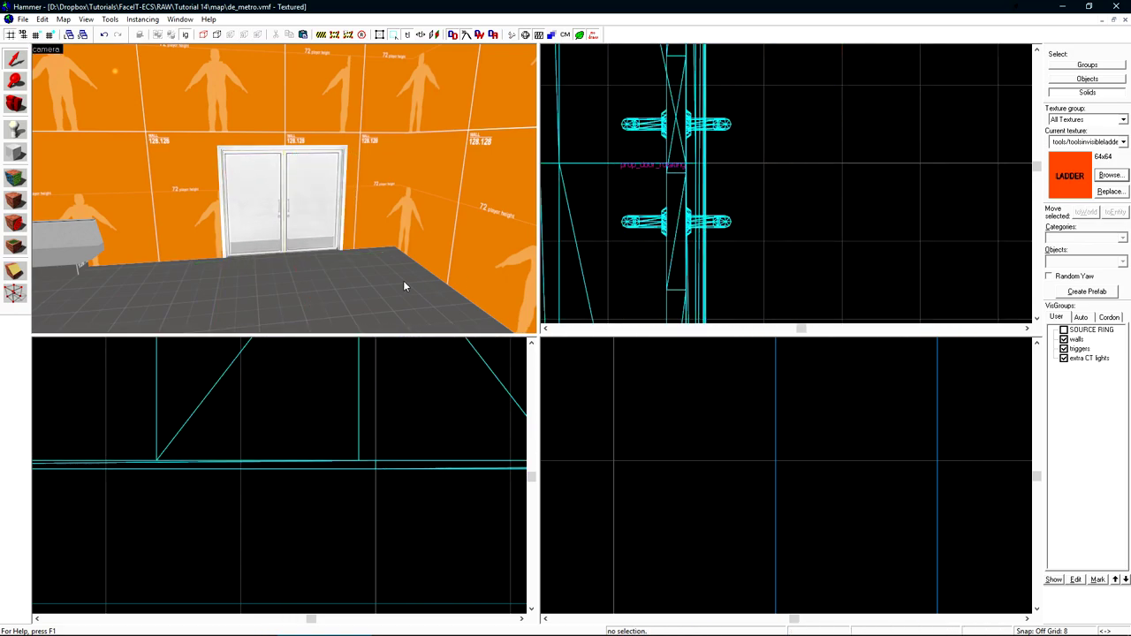
Enlarge the camera view and name the right door of the pair doors_1
click(310, 199)
key(shift+z)
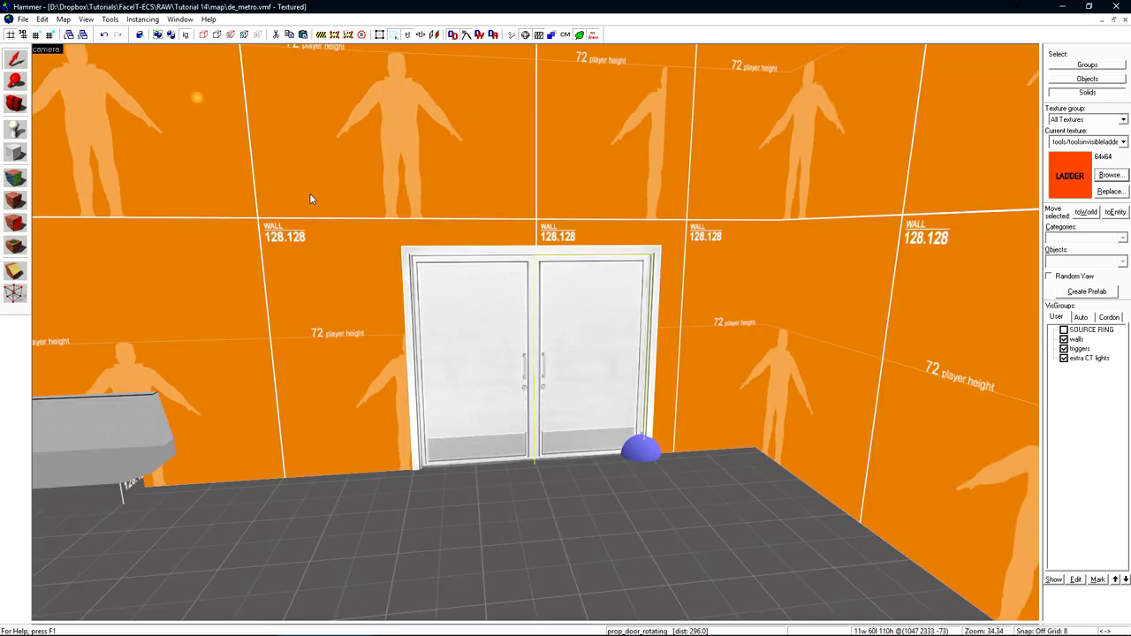
double_click(614, 301)
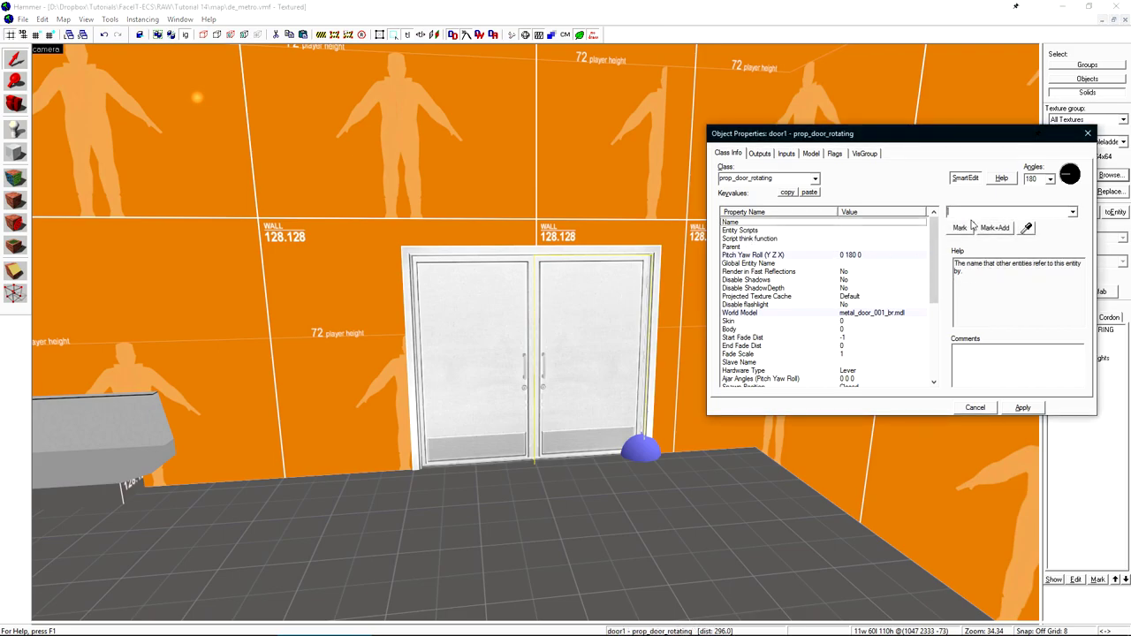
text(door)
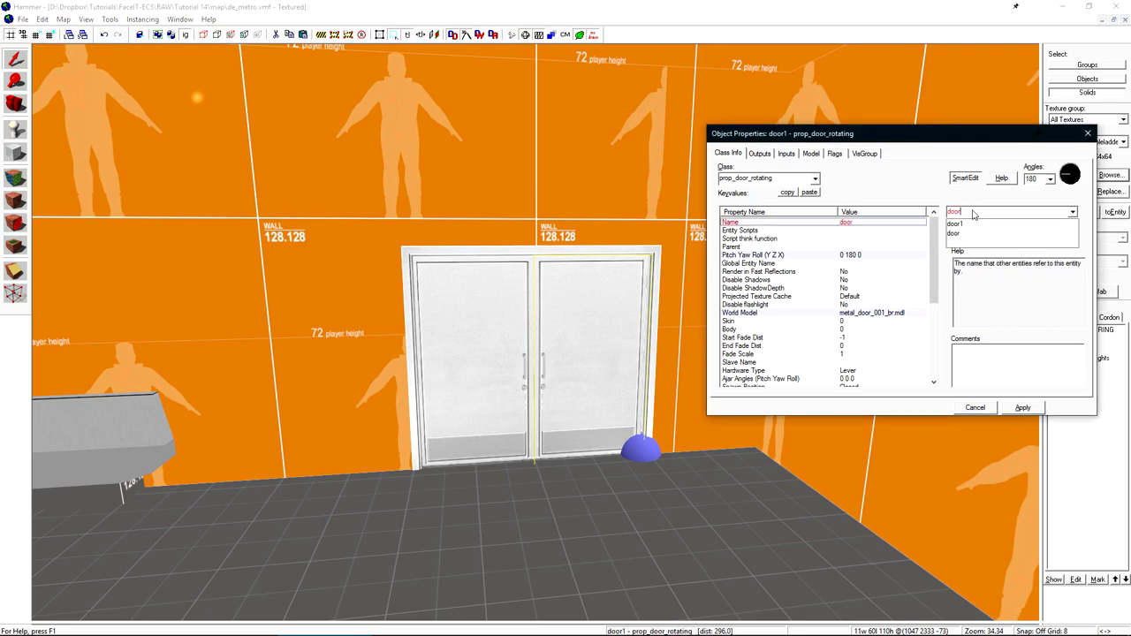
text(s_1)
key(Return)
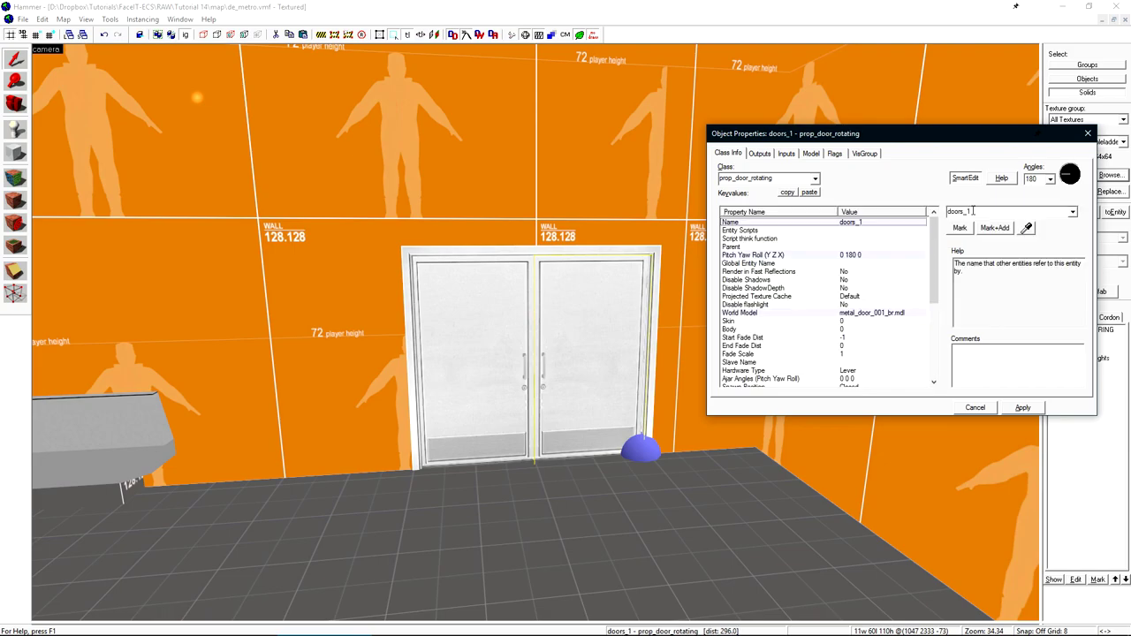
Name the left door of the pair doors_2
click(471, 325)
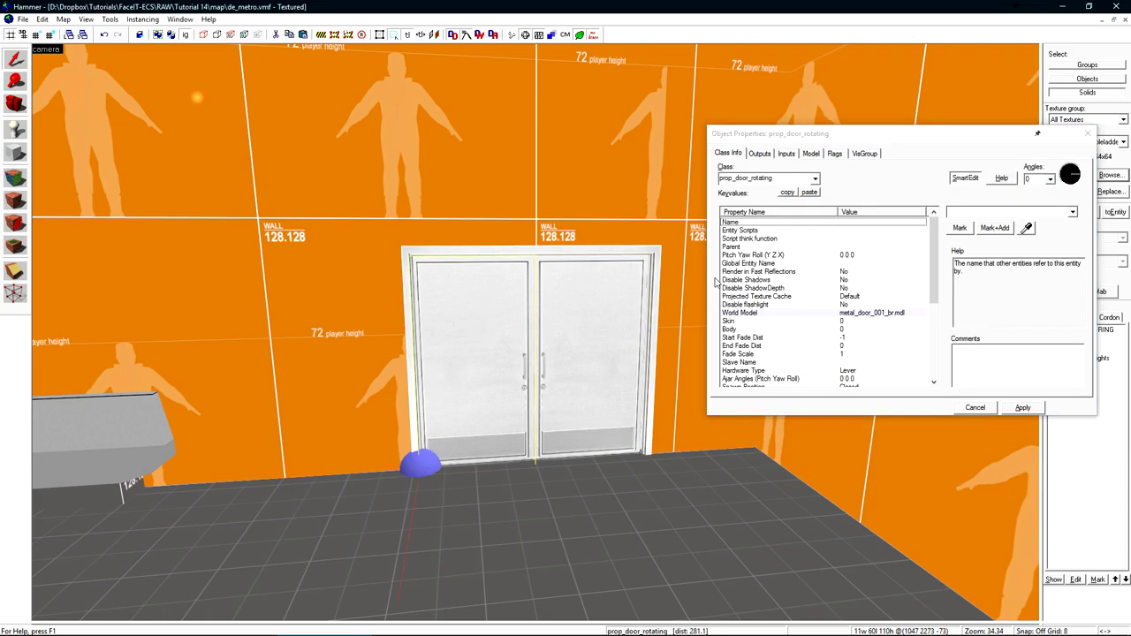
click(987, 217)
text(doors_2)
key(Return)
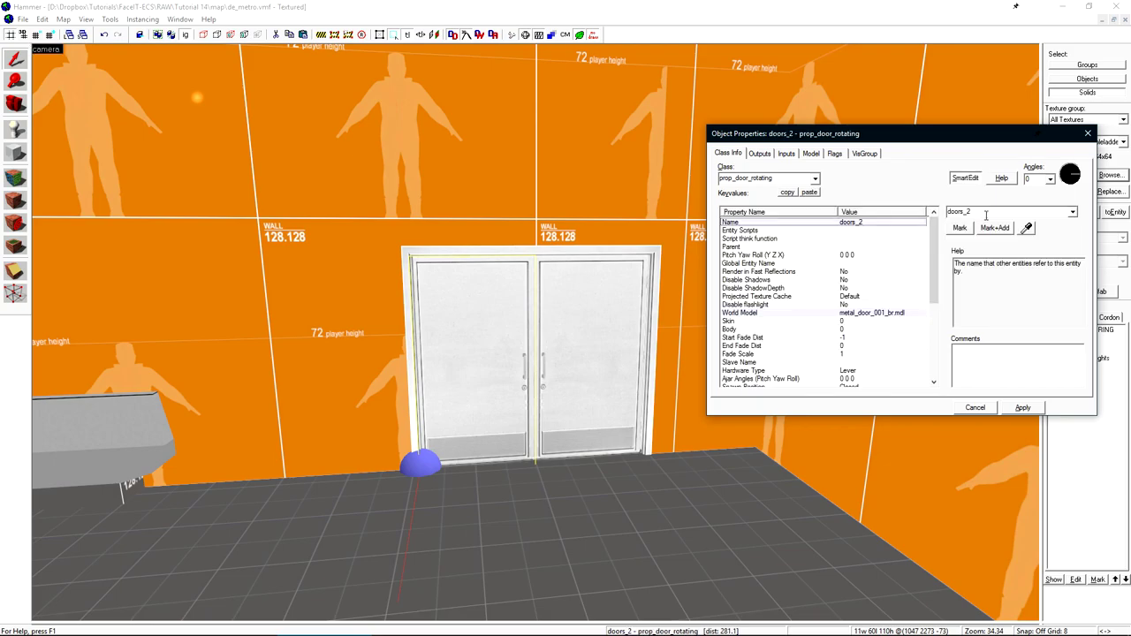
Set the Slave Name of doors_1 to doors_2 by picking the left door, and apply the change
click(594, 338)
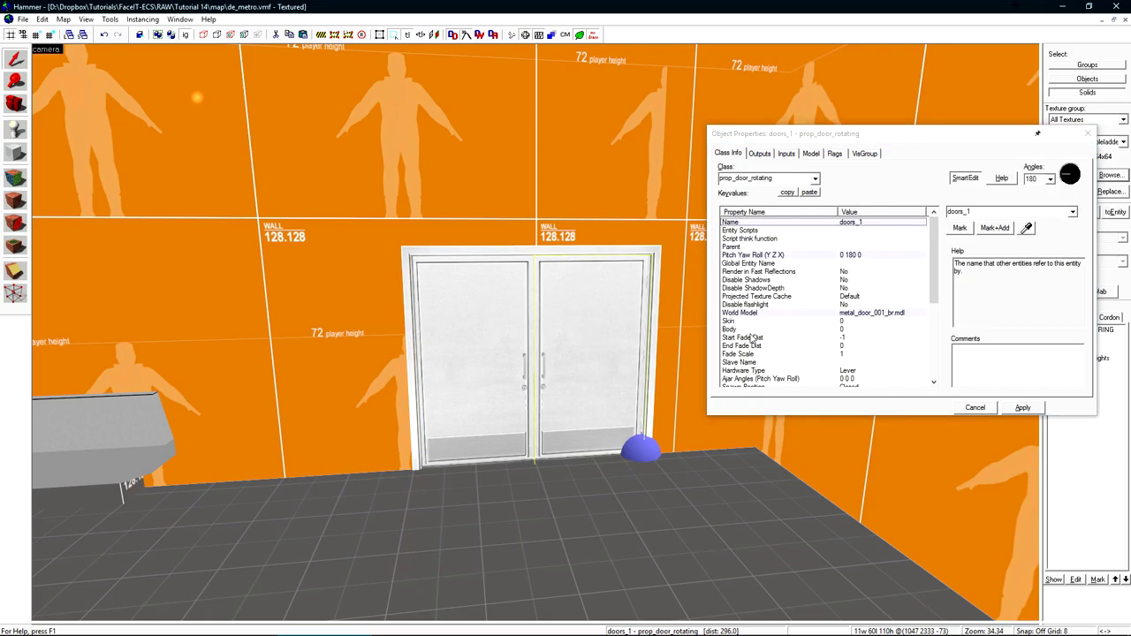
click(738, 363)
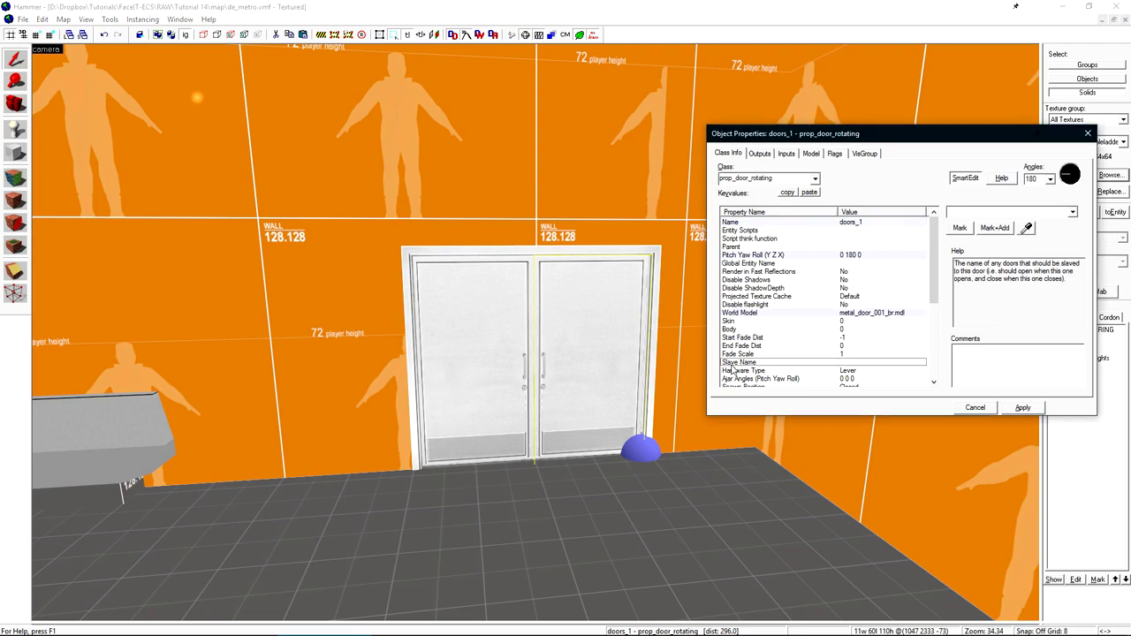
click(1027, 227)
click(484, 308)
click(1023, 407)
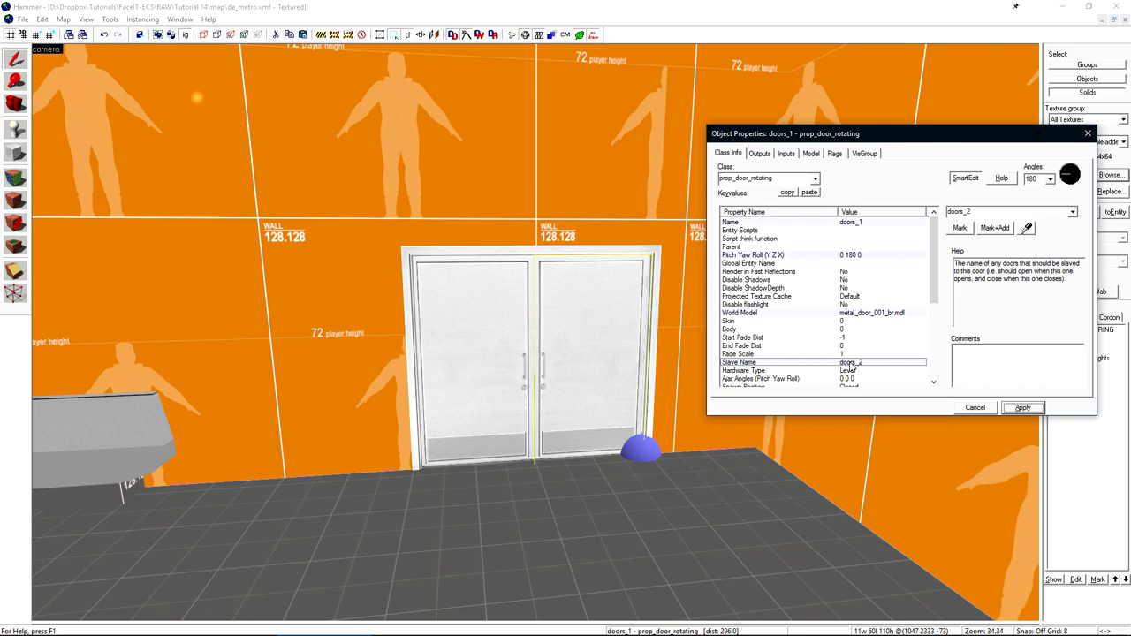
Select both doors of the pair together and set their Speed to 180
ctrl+click(485, 319)
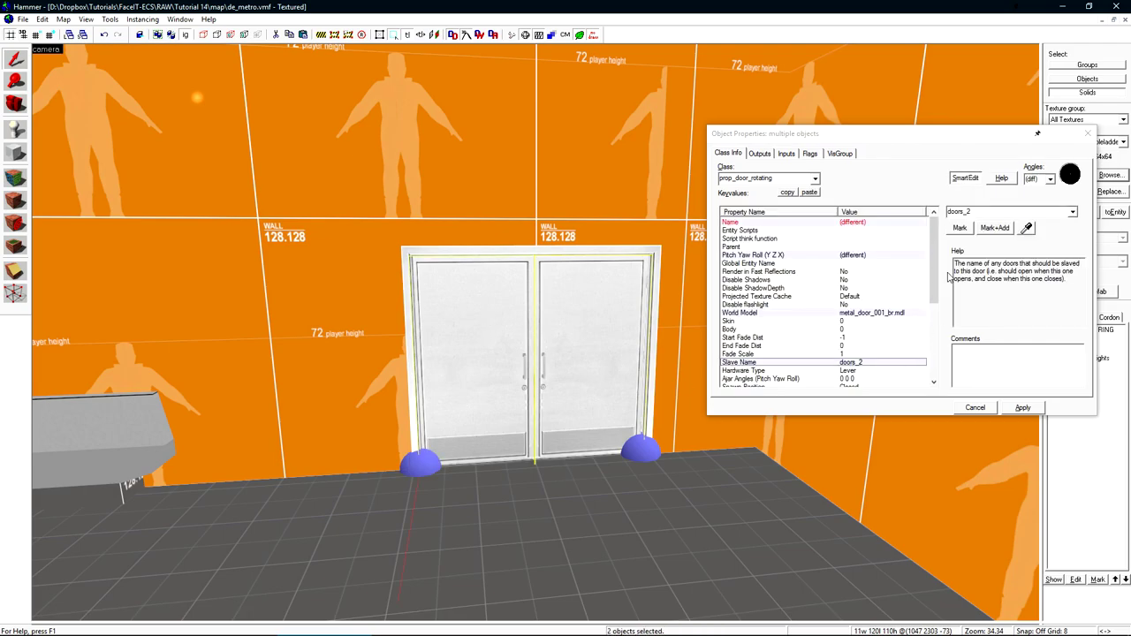
drag(935, 266, 937, 338)
click(836, 272)
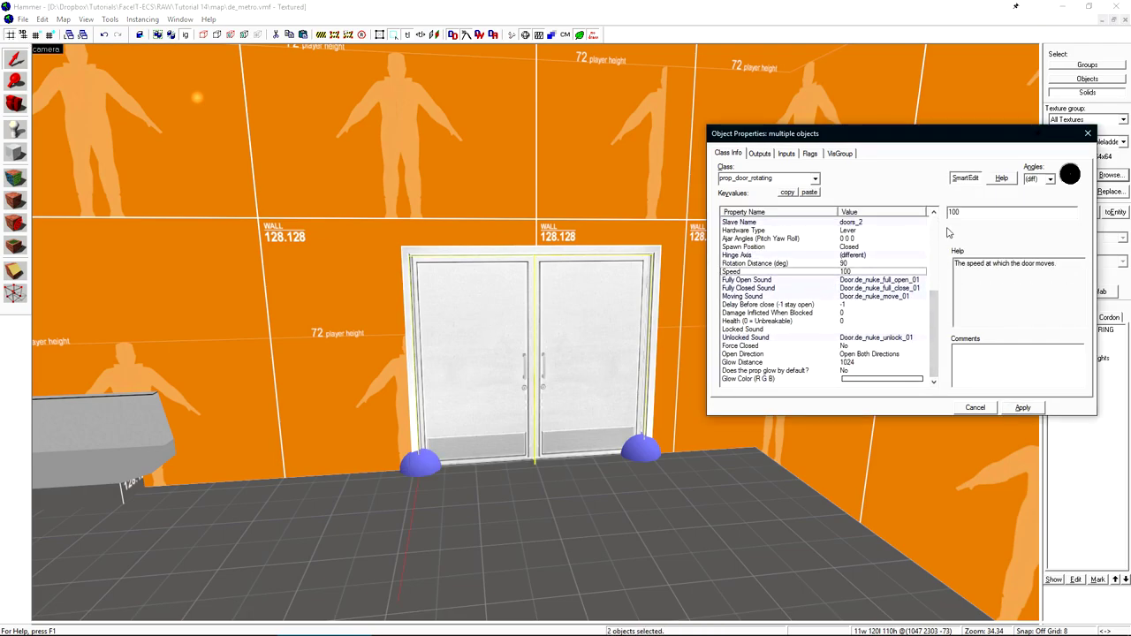
text(180)
key(Return)
Set the Rotation Distance of both doors to 70 degrees
drag(934, 274, 934, 337)
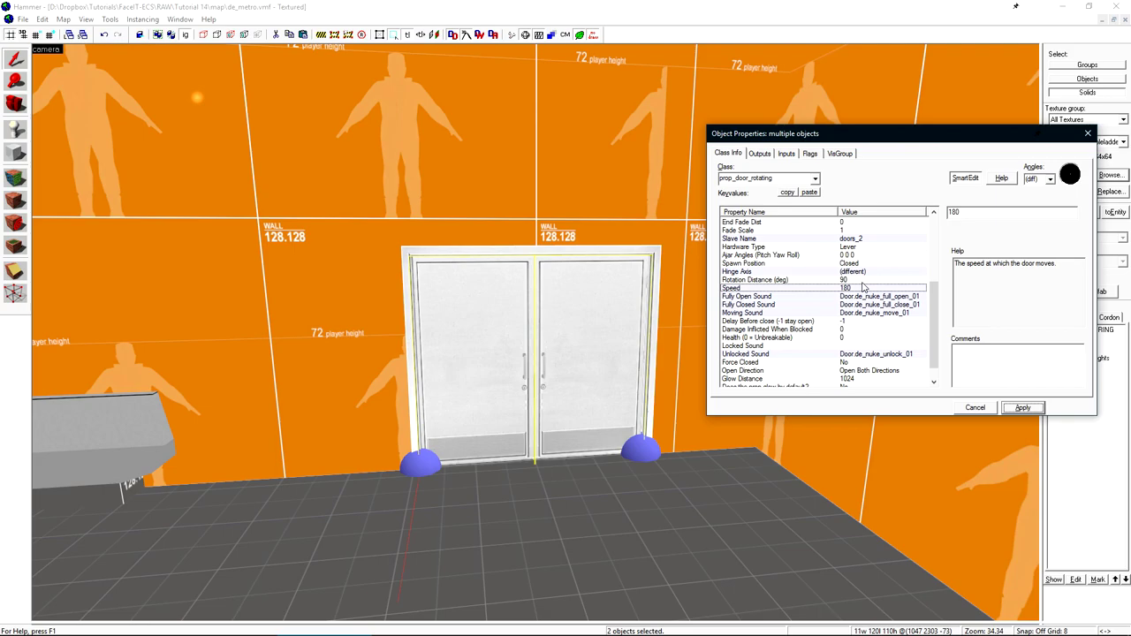
click(781, 281)
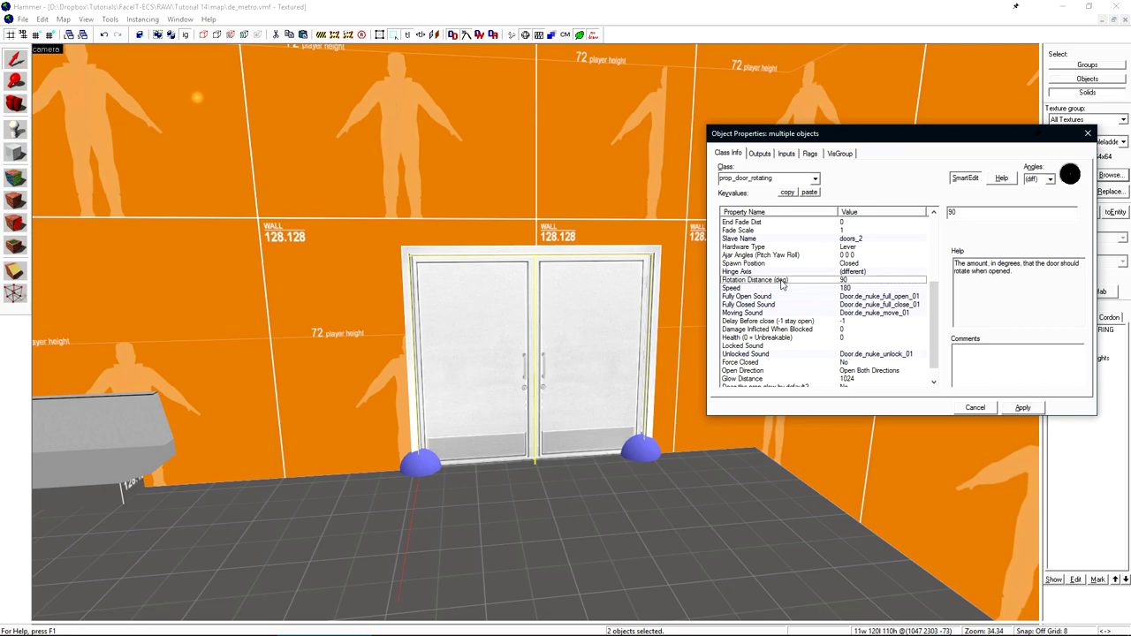
drag(972, 213, 915, 220)
text(70)
scroll(922, 336, down, 5)
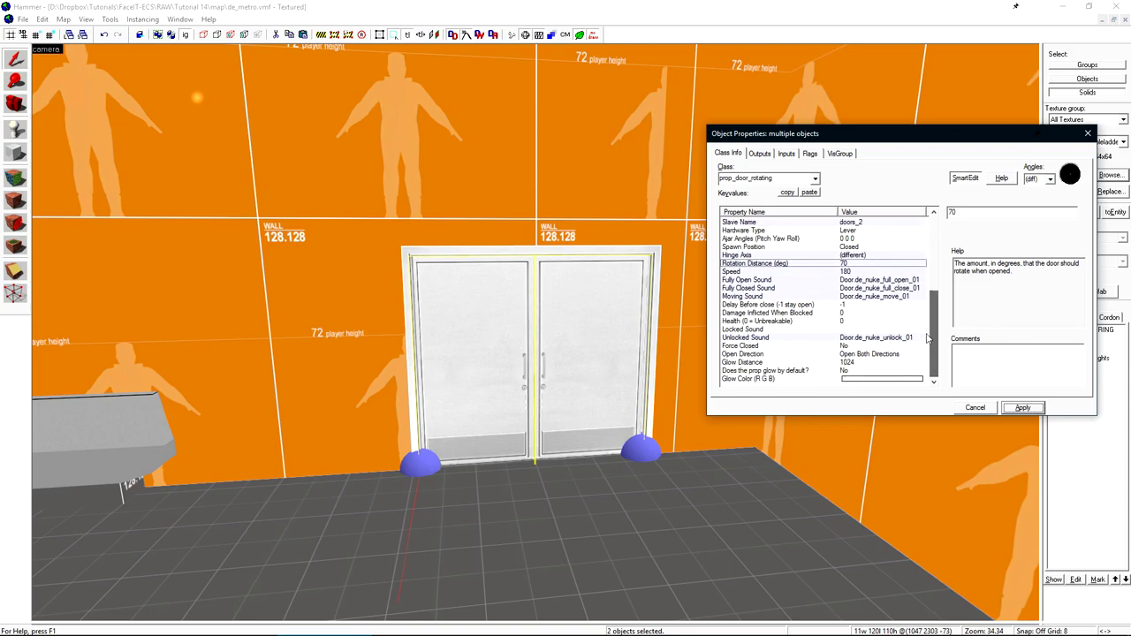
Set the Open Direction of the right door, doors_1, to Open Forward Only and apply the change
click(776, 355)
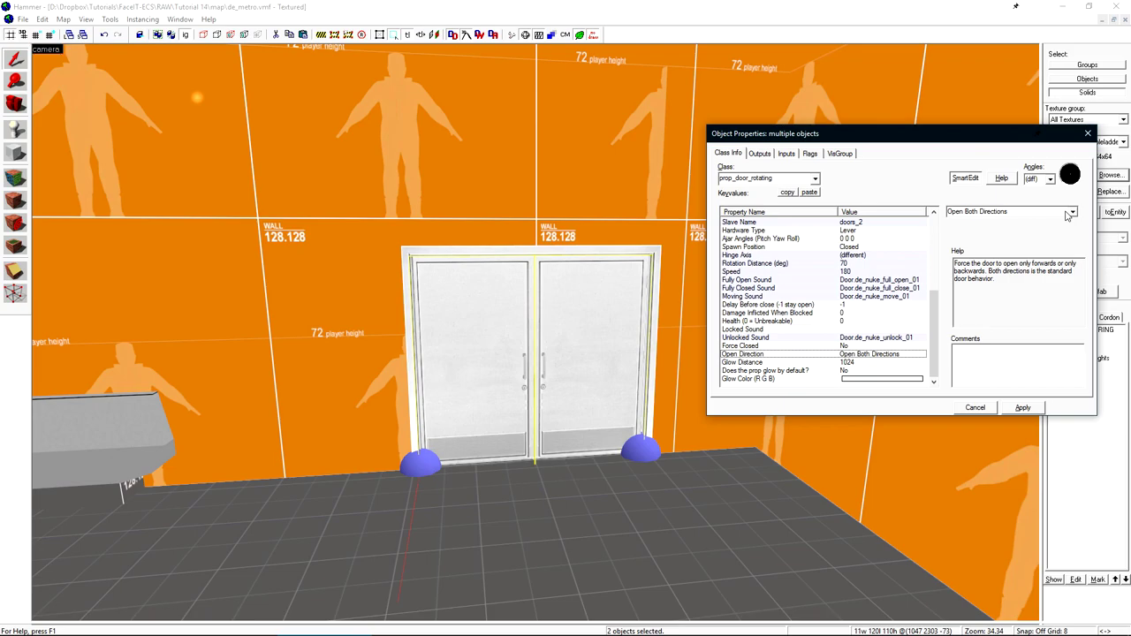
click(586, 336)
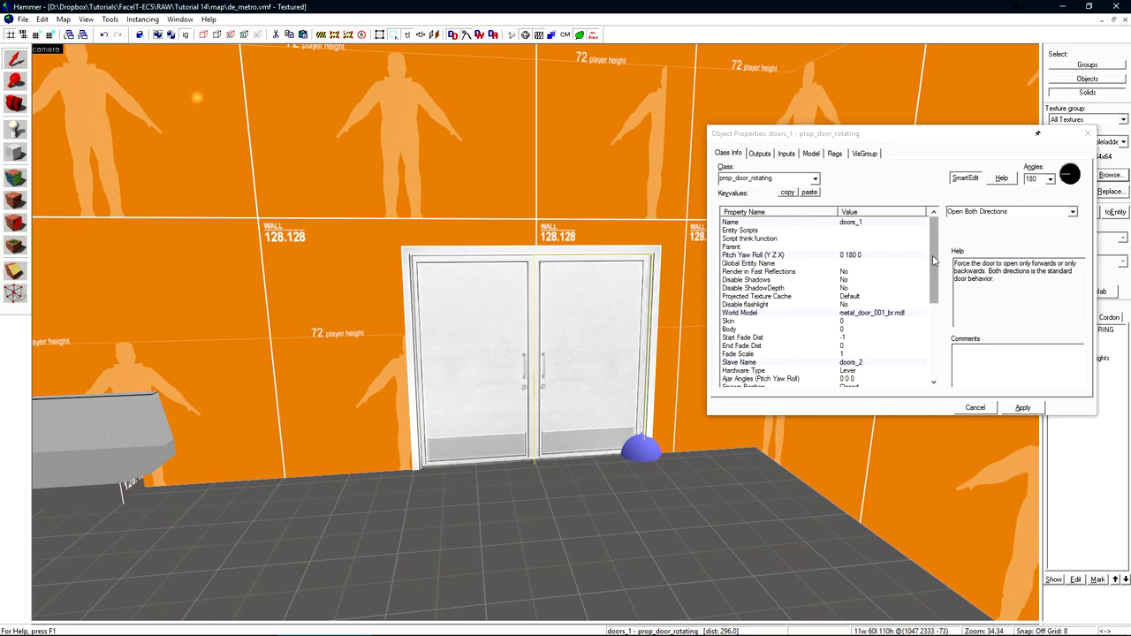
drag(935, 261, 930, 360)
click(1025, 213)
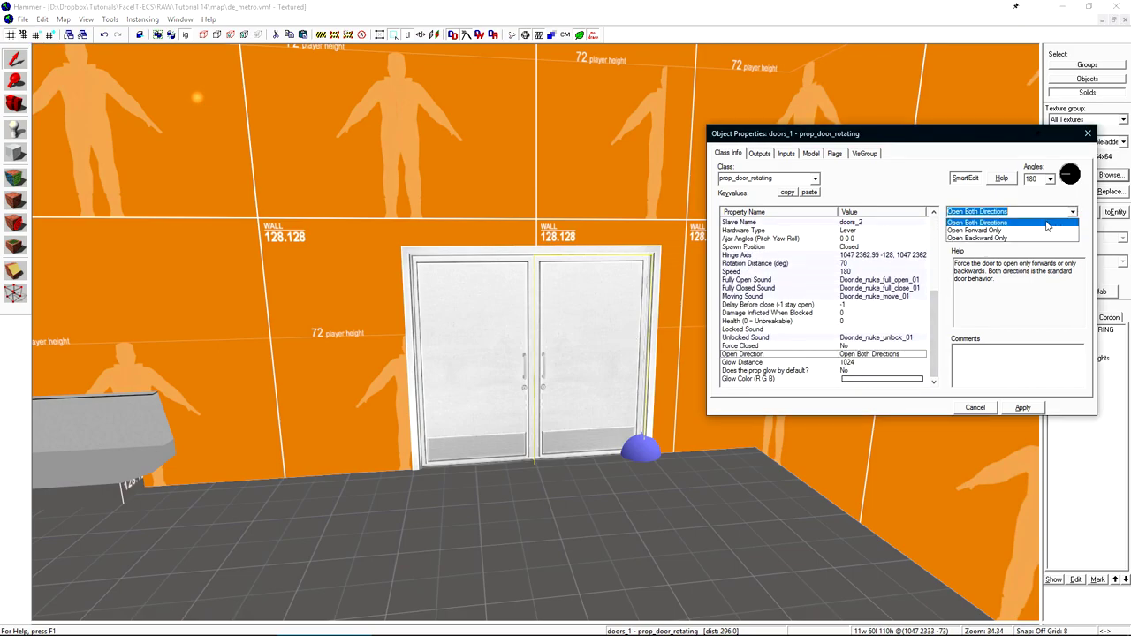
click(1025, 231)
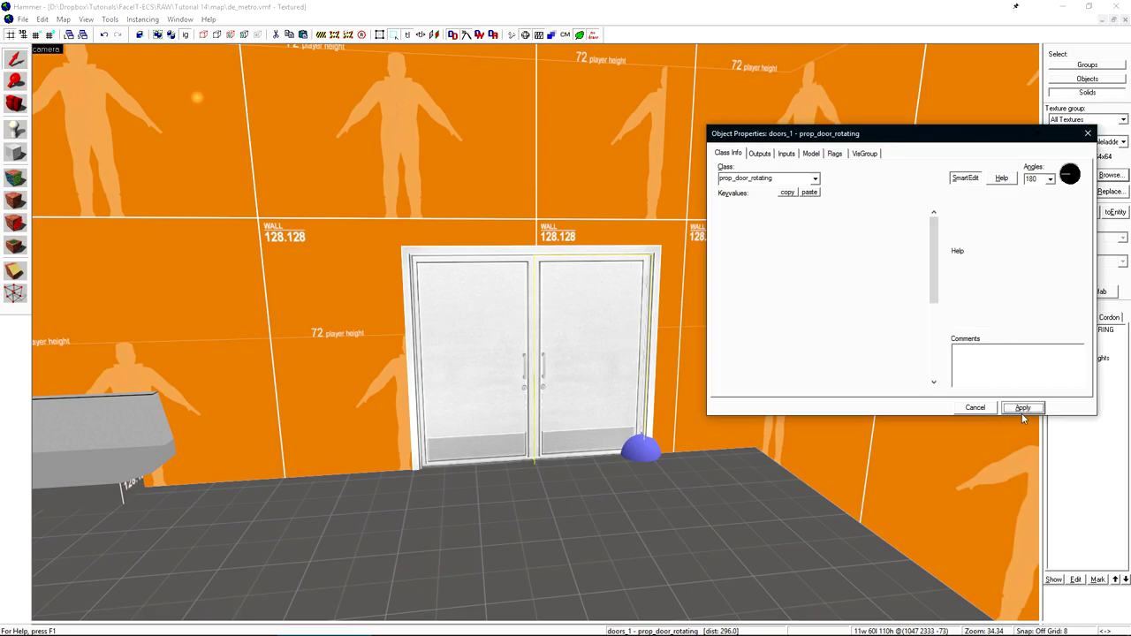
Set the Open Direction of the left door, doors_2, to Open Backward Only, apply it and close the properties
click(478, 316)
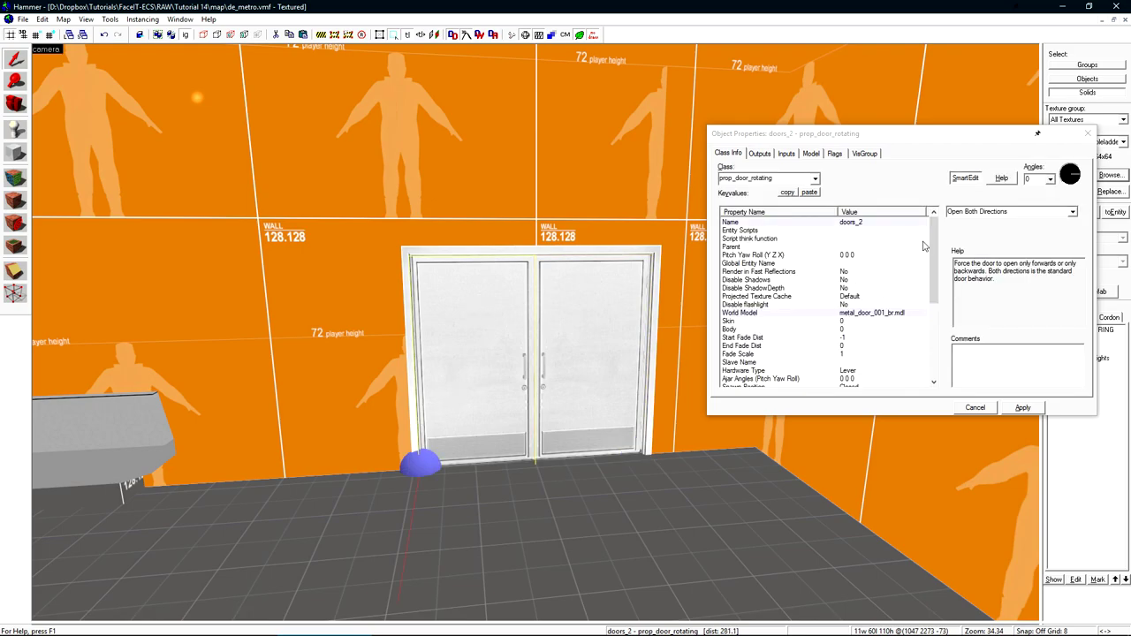
click(1007, 213)
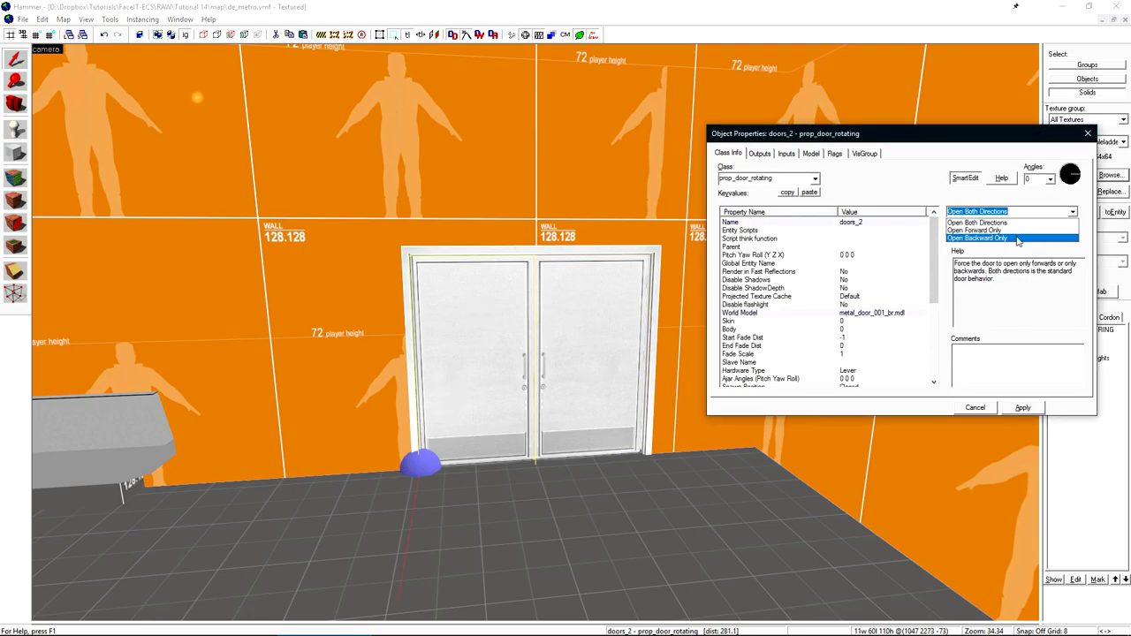
click(1018, 238)
click(1023, 409)
key(Escape)
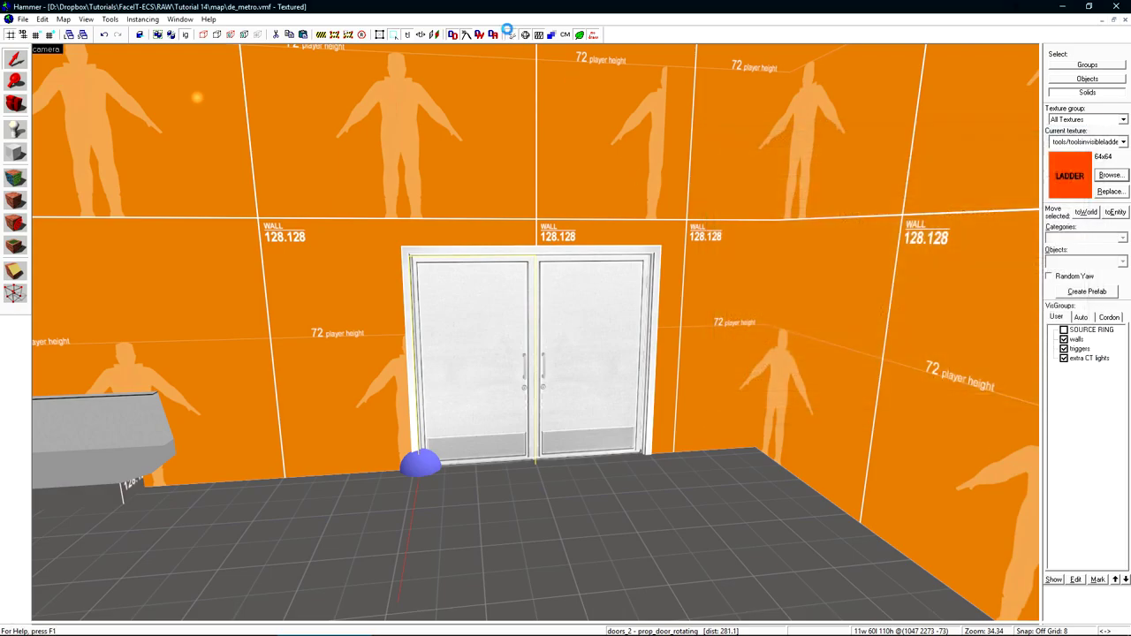
Run the de_metro map in Counter-Strike: Global Offensive, walk up to the double doors and open them
click(512, 34)
click(650, 395)
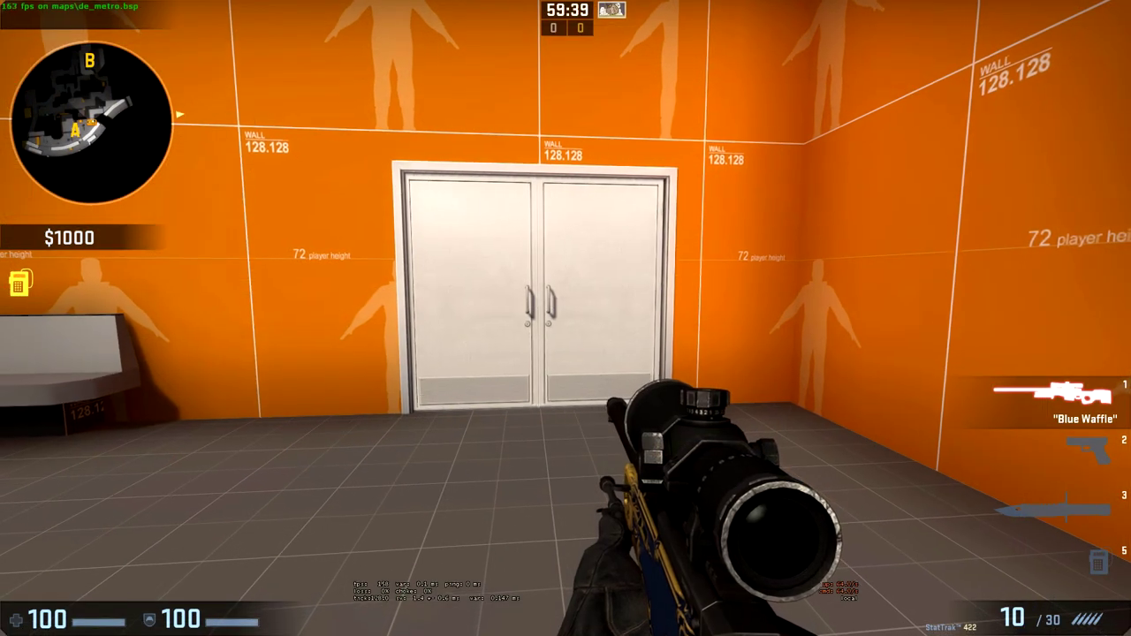
key(w)
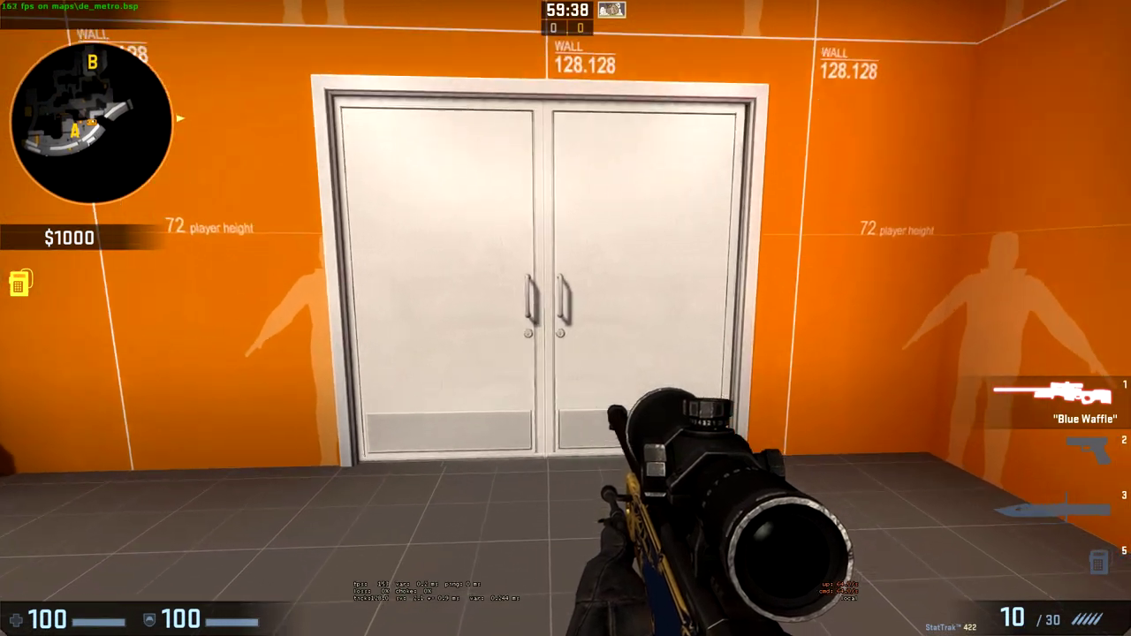
key(e)
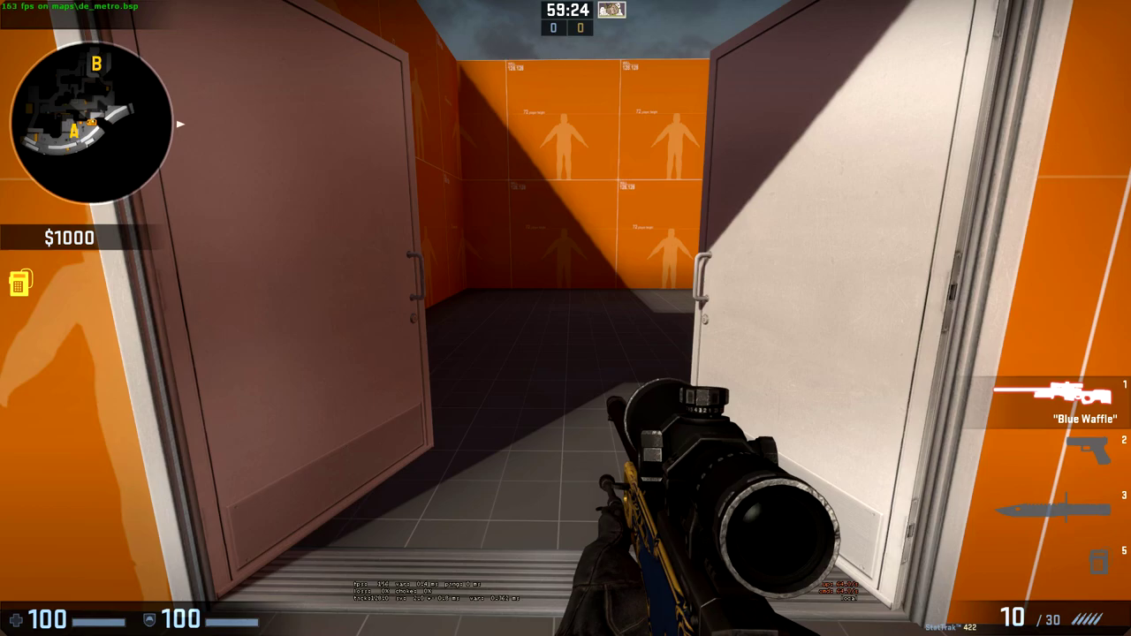
Examine the opened double doors in the game and toggle them repeatedly from both sides to test their linked movement
key(w)
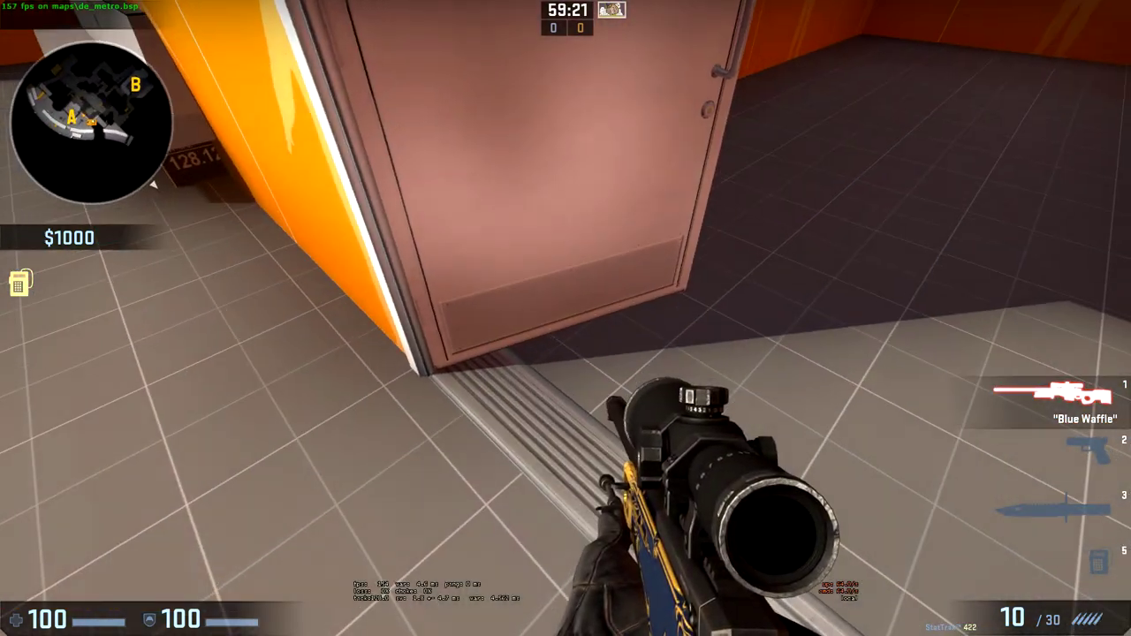
key(w)
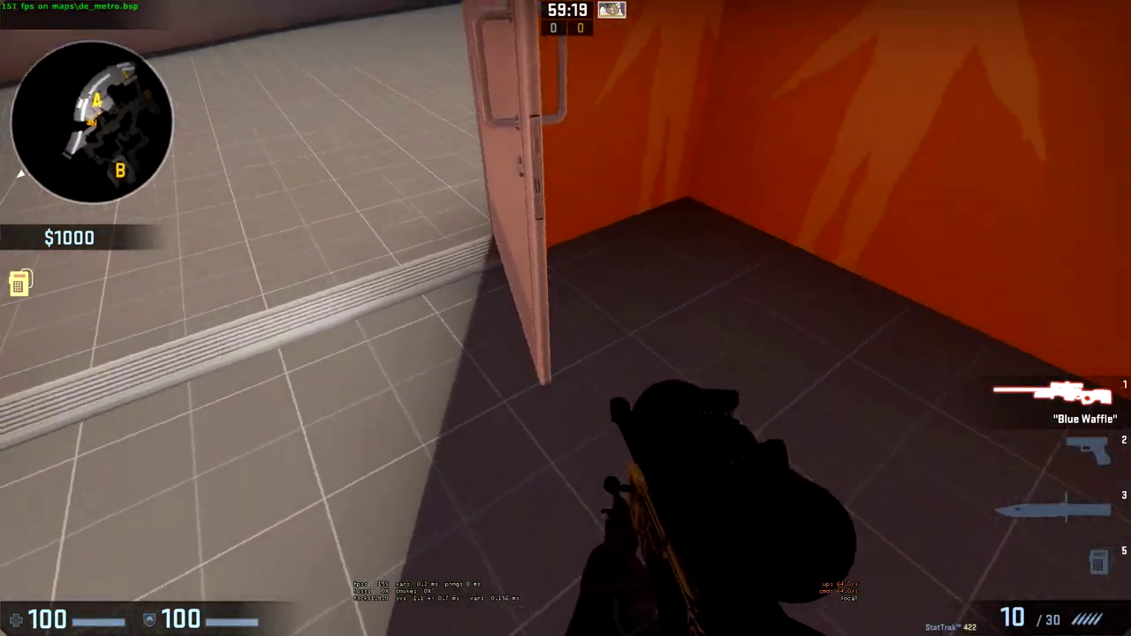
key(d)
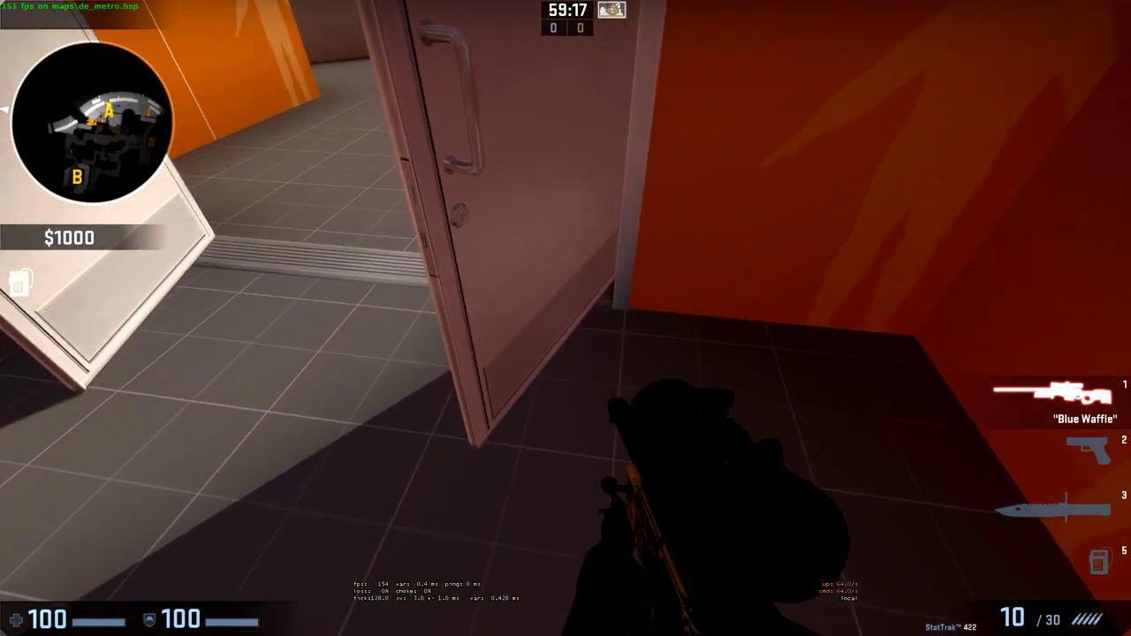
key(s)
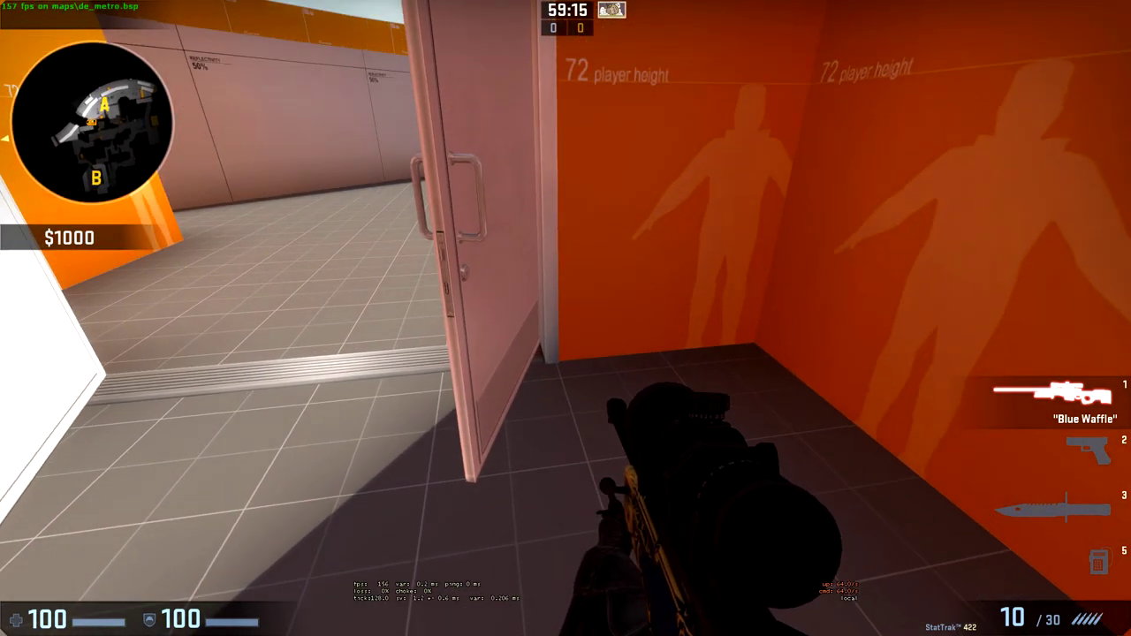
key(w)
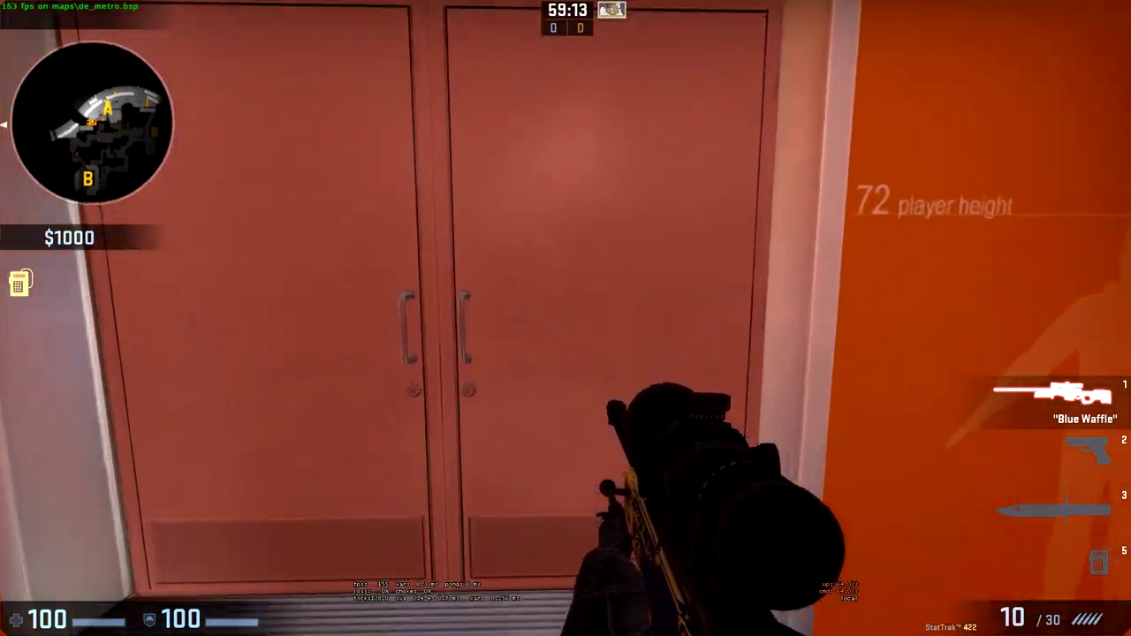
key(e)
key(e)
key(e)
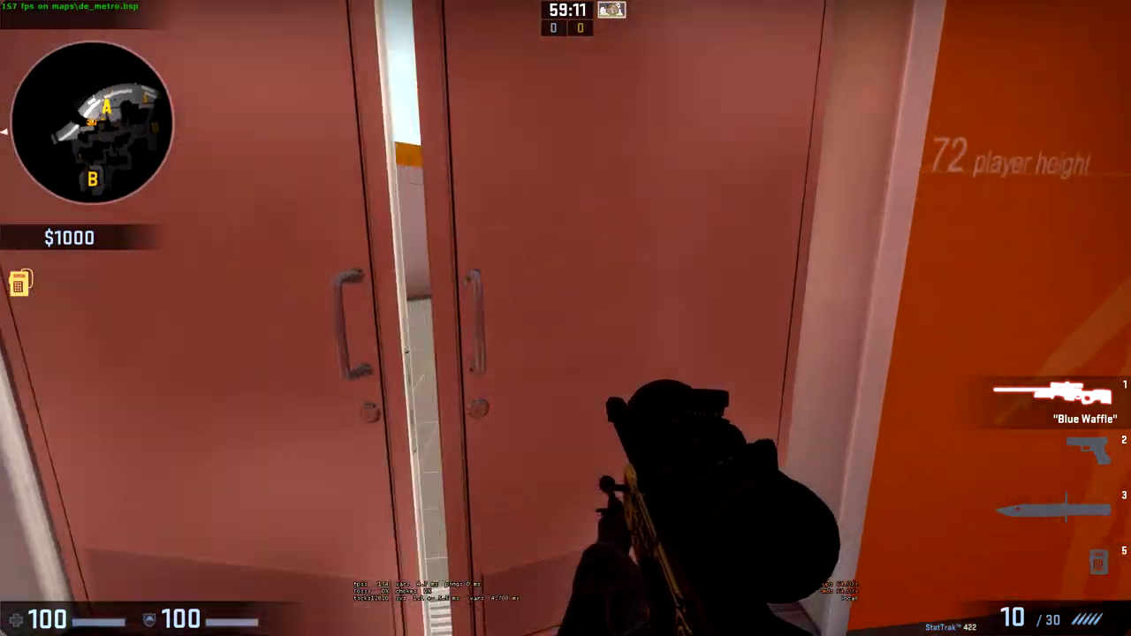
key(w)
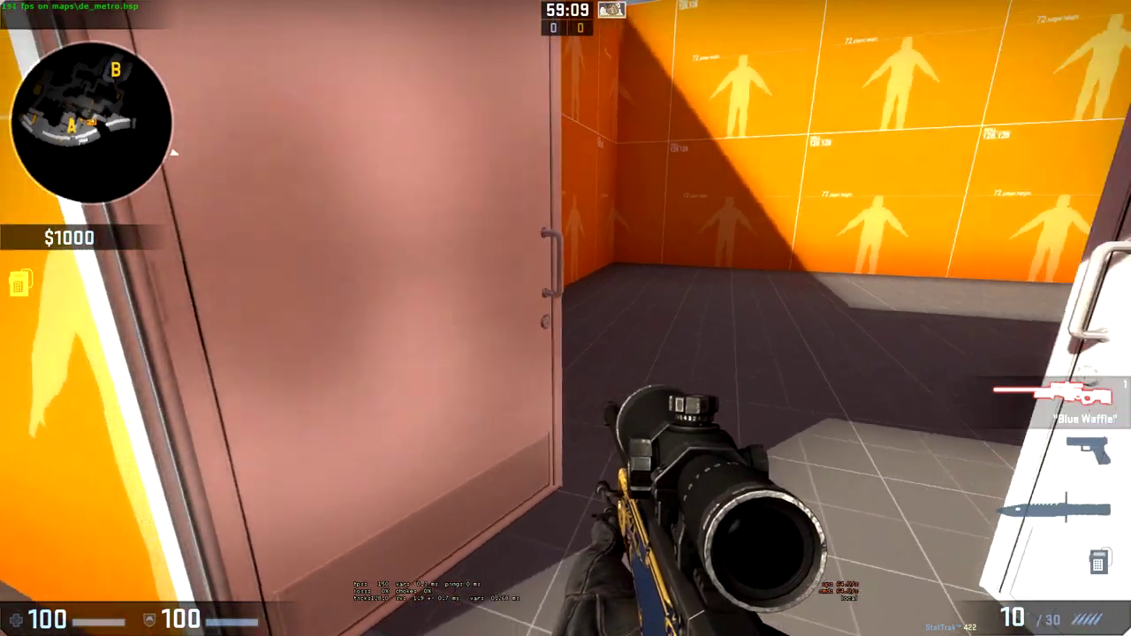
key(e)
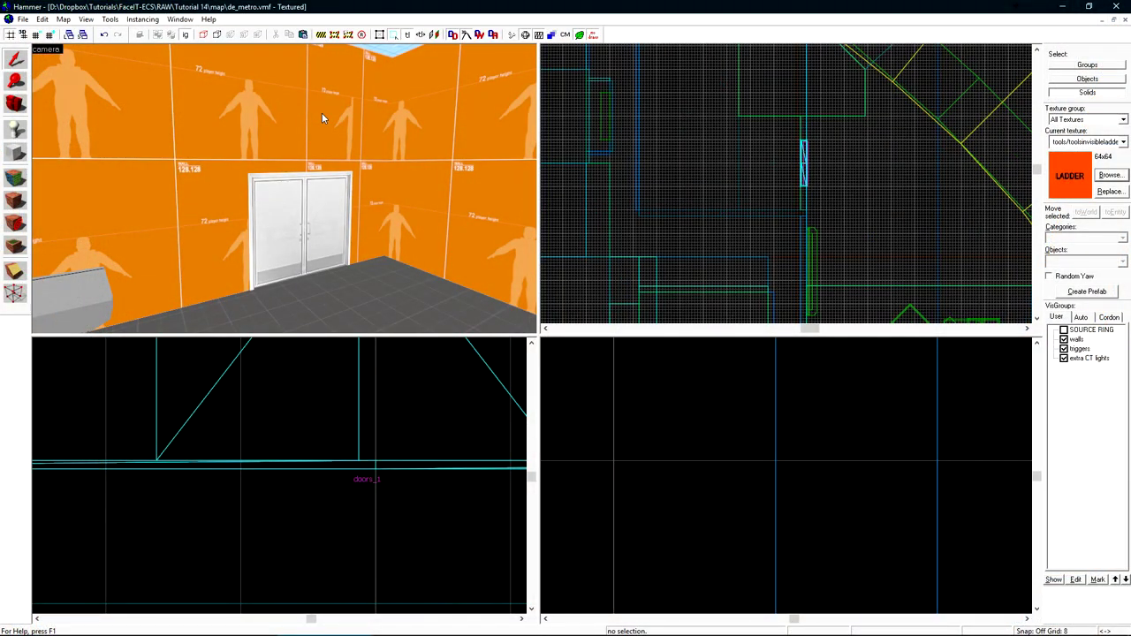
Return to Hammer, go to the corridor opening and choose tools/toolsnodraw as the current texture
key(z)
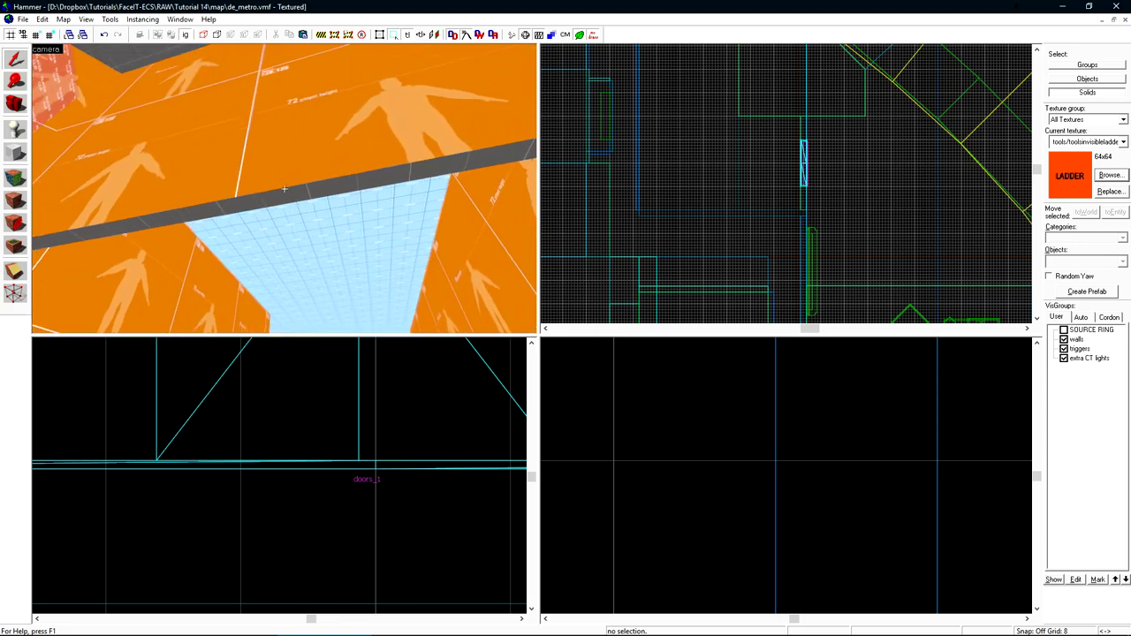
key(z)
click(1112, 176)
text(raw)
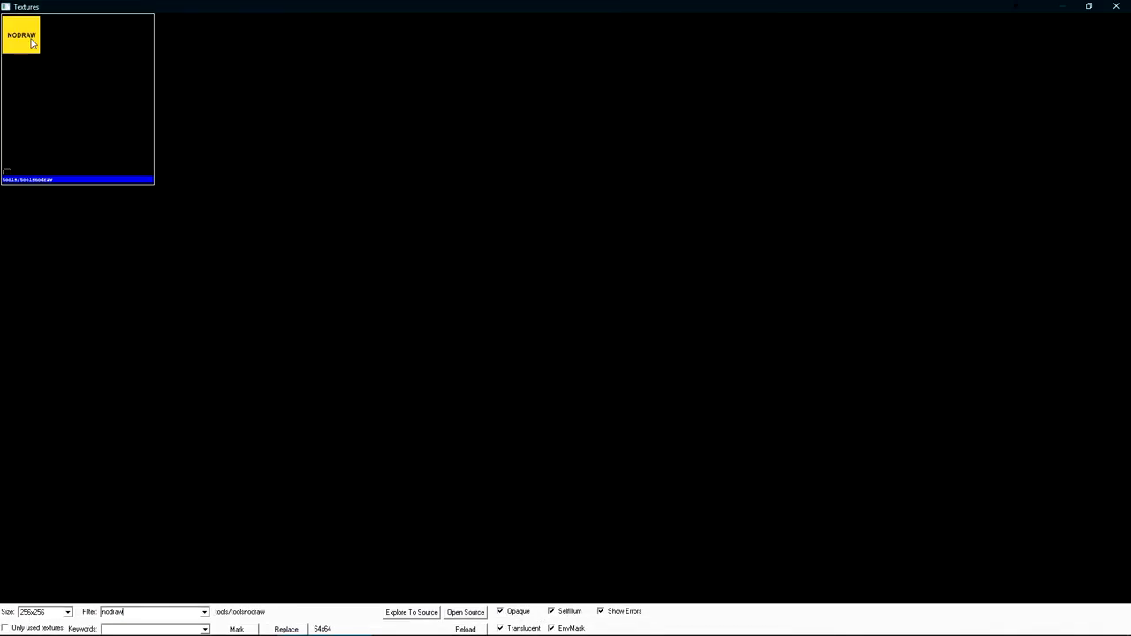
double_click(32, 40)
Create a nodraw block across the corridor opening, 224 units wide, 1 unit thick and 18 units high
scroll(790, 189, up, 6)
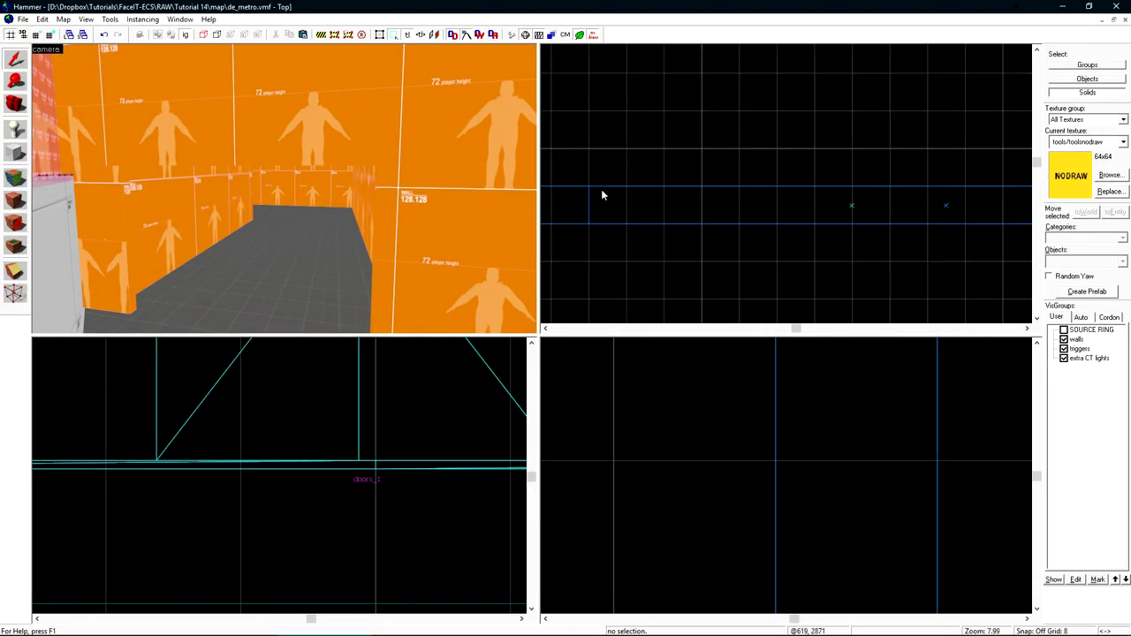
key(shift+b)
scroll(599, 196, up, 8)
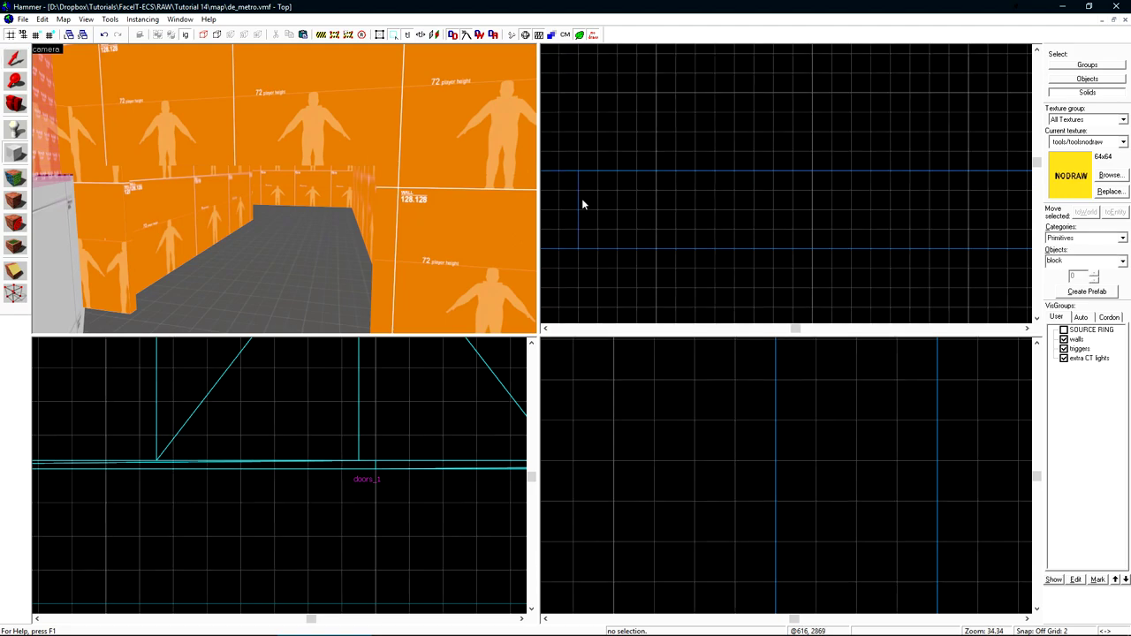
drag(580, 193, 811, 208)
scroll(625, 201, down, 8)
scroll(884, 206, up, 8)
scroll(810, 208, up, 3)
key(Return)
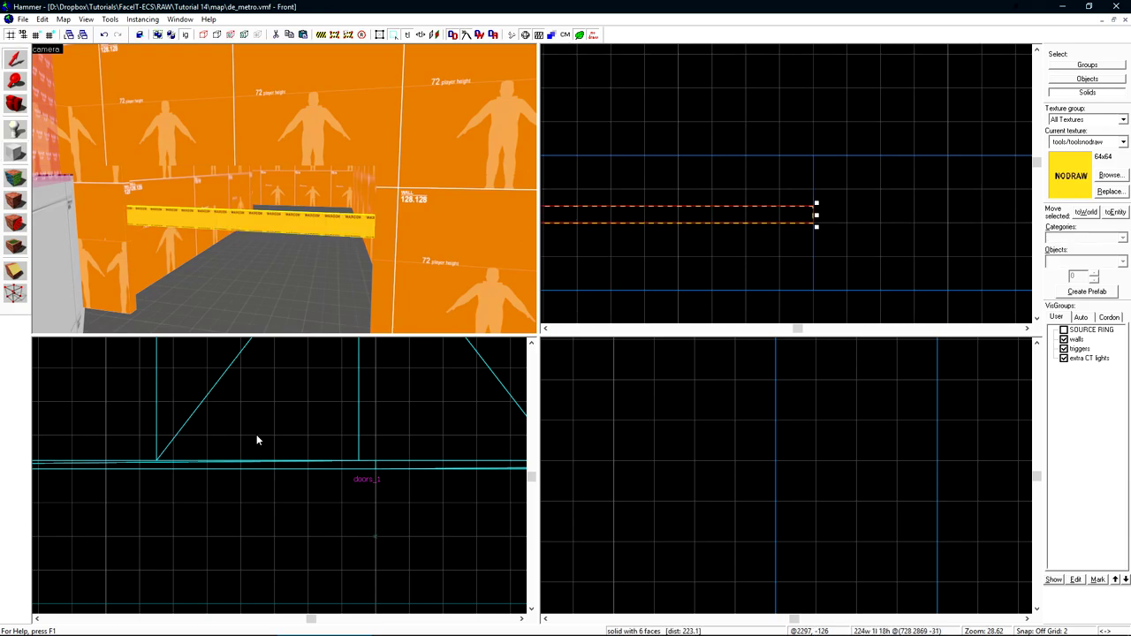
Stretch the new nodraw block vertically in the front view to start filling the opening
key(ctrl+e)
scroll(241, 437, down, 8)
mouse_move(287, 468)
mouse_down()
mouse_move(313, 572)
mouse_move(300, 434)
mouse_up()
scroll(288, 500, up, 4)
key(z)
key(z)
Add the surfaces around the opening to the block's selection and hide all unselected objects
ctrl+click(282, 256)
ctrl+click(263, 78)
ctrl+click(97, 126)
key(ctrl+h)
Select the nodraw block alone and stretch it to a height of 144 units so that it fills the opening
click(286, 562)
scroll(283, 478, down, 5)
click(285, 479)
scroll(760, 530, down, 11)
drag(760, 551, 761, 474)
scroll(761, 475, up, 4)
key(z)
key(s)
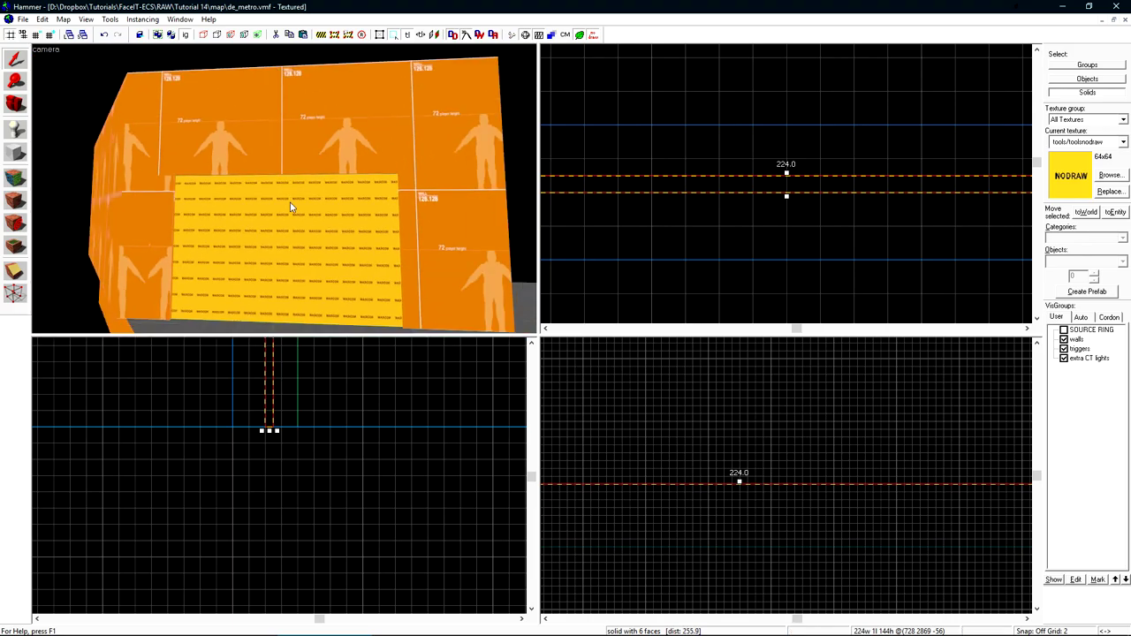
Filter the textures by "door" and apply metal/hr_metal/rollup_door_001 to the block's faces
key(shift+a)
click(543, 366)
text(door)
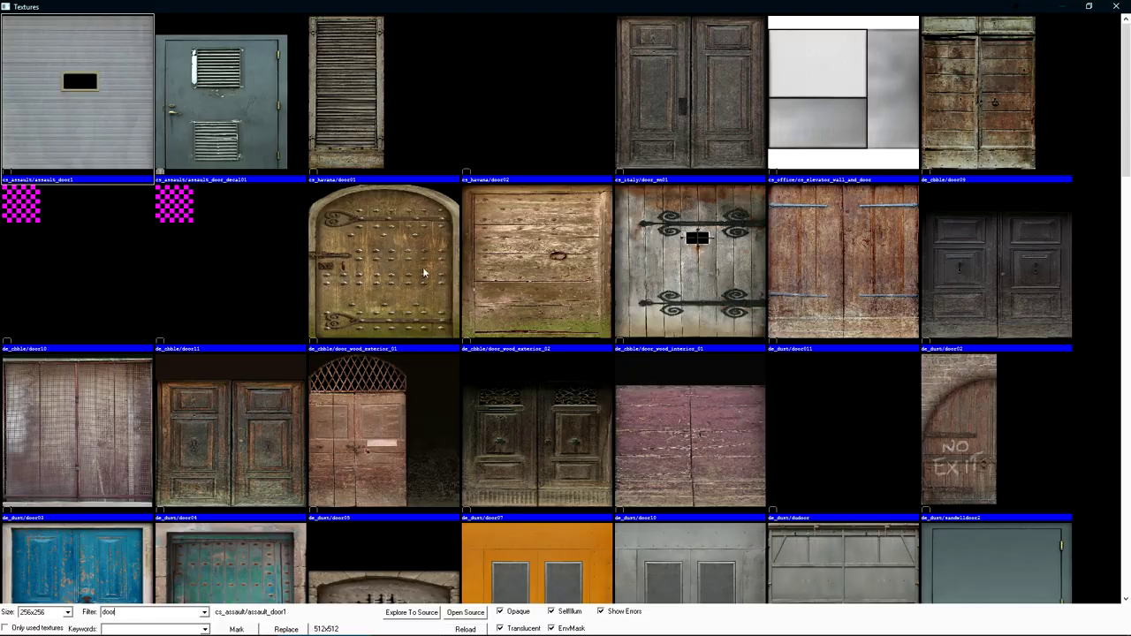
click(427, 267)
scroll(427, 267, down, 5)
scroll(427, 267, down, 4)
double_click(397, 222)
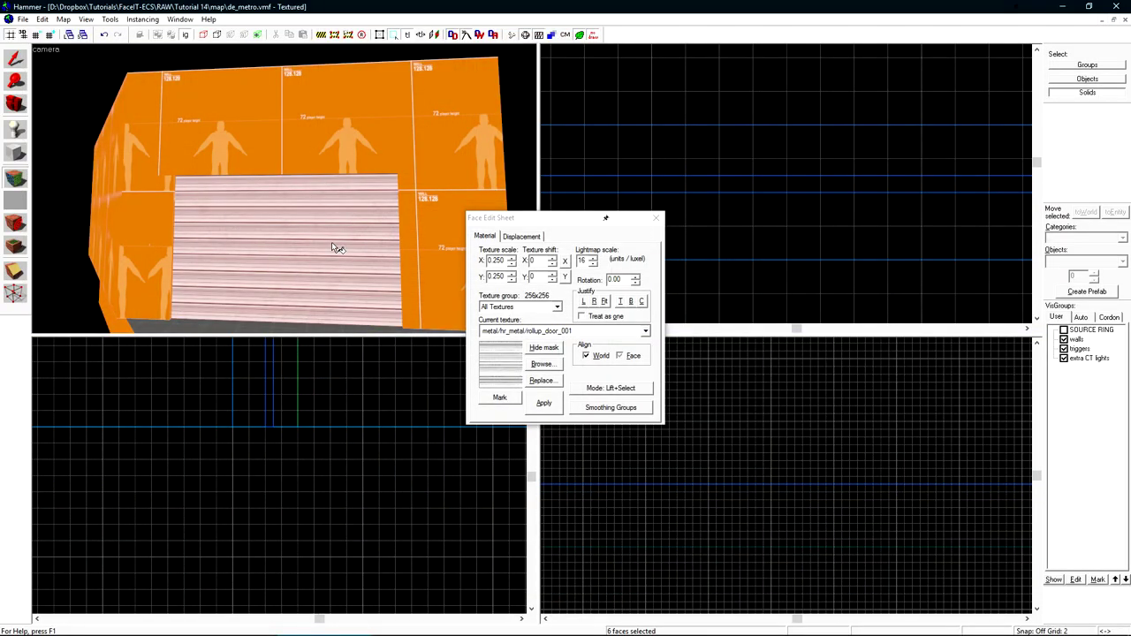
key(w)
key(a)
key(ctrl+z)
key(ctrl+y)
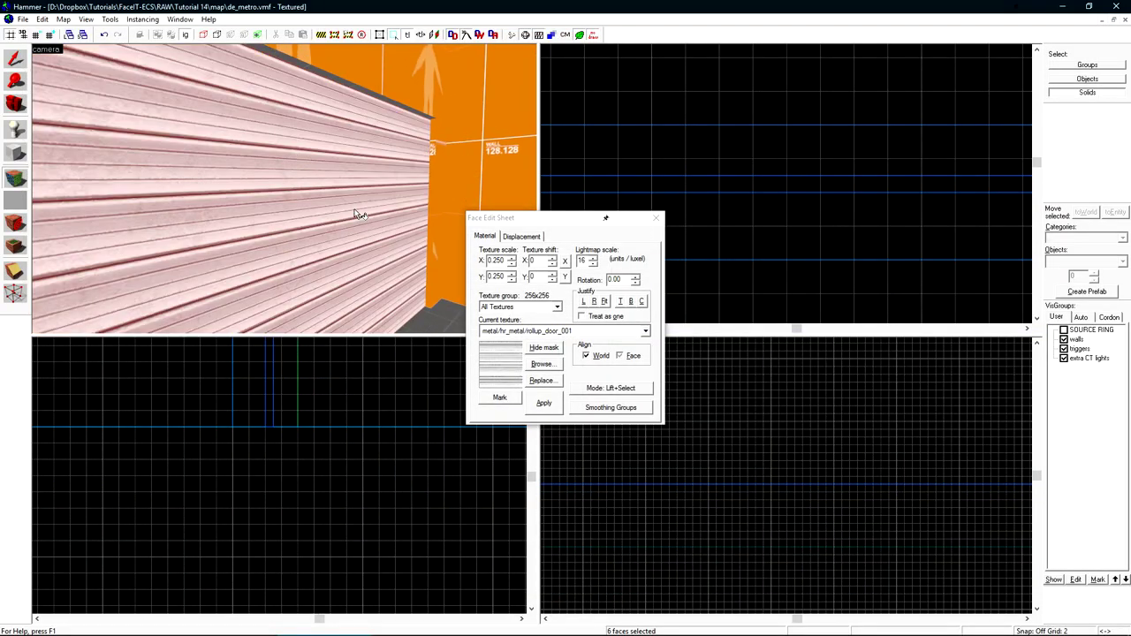
Apply the roll-up door texture to the block's bottom face and unhide the hidden map objects
key(z)
key(z)
key(w)
key(z)
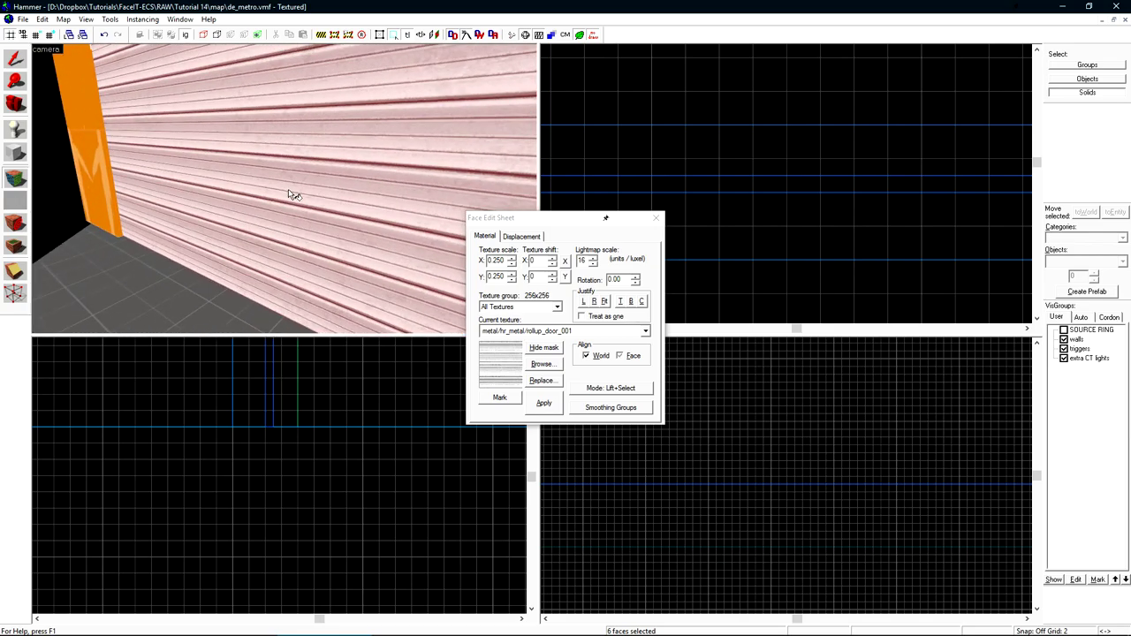
key(shift+s)
key(z)
key(w)
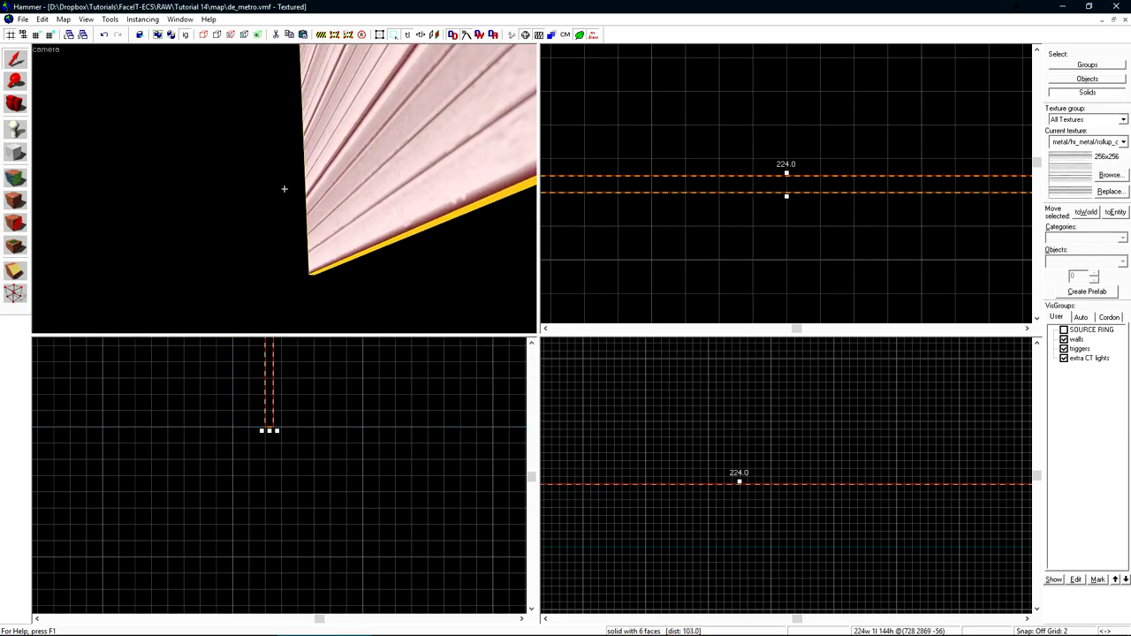
key(z)
key(shift+a)
right_click(409, 158)
key(shift+s)
key(z)
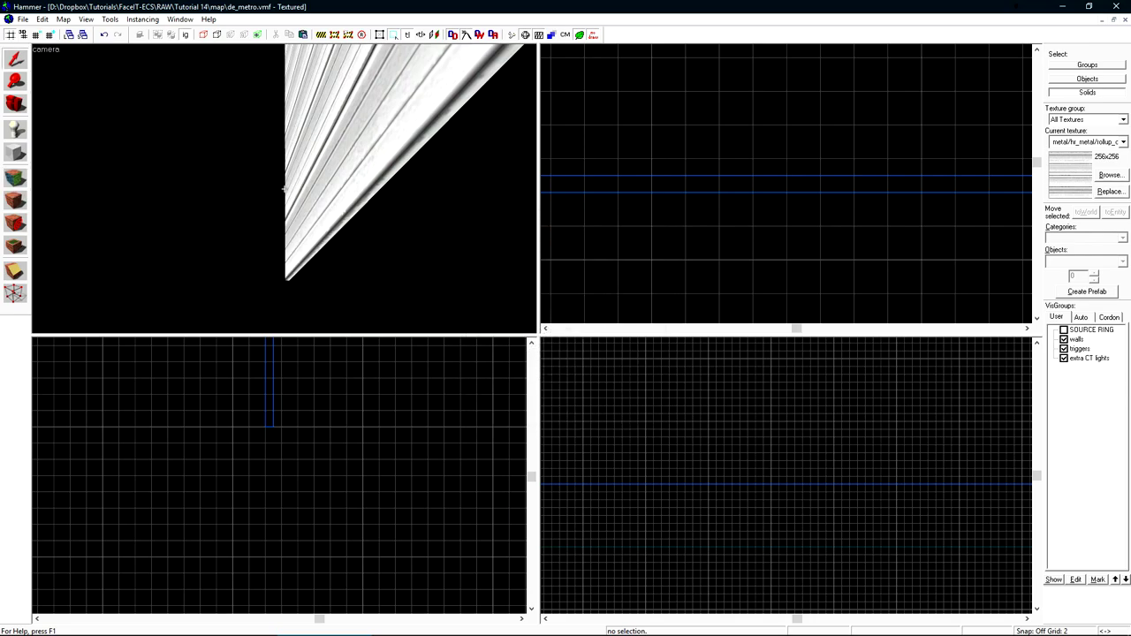
key(w)
key(w)
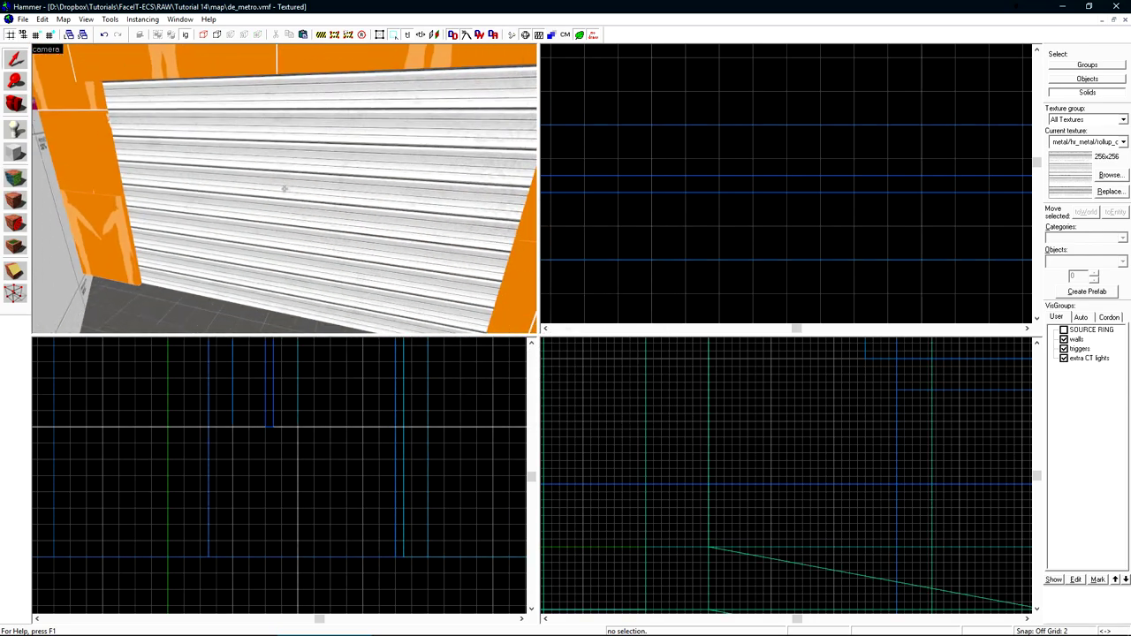
Tie the roll-up door block to an entity and set its class to func_door
key(s)
key(z)
click(297, 189)
key(ctrl+t)
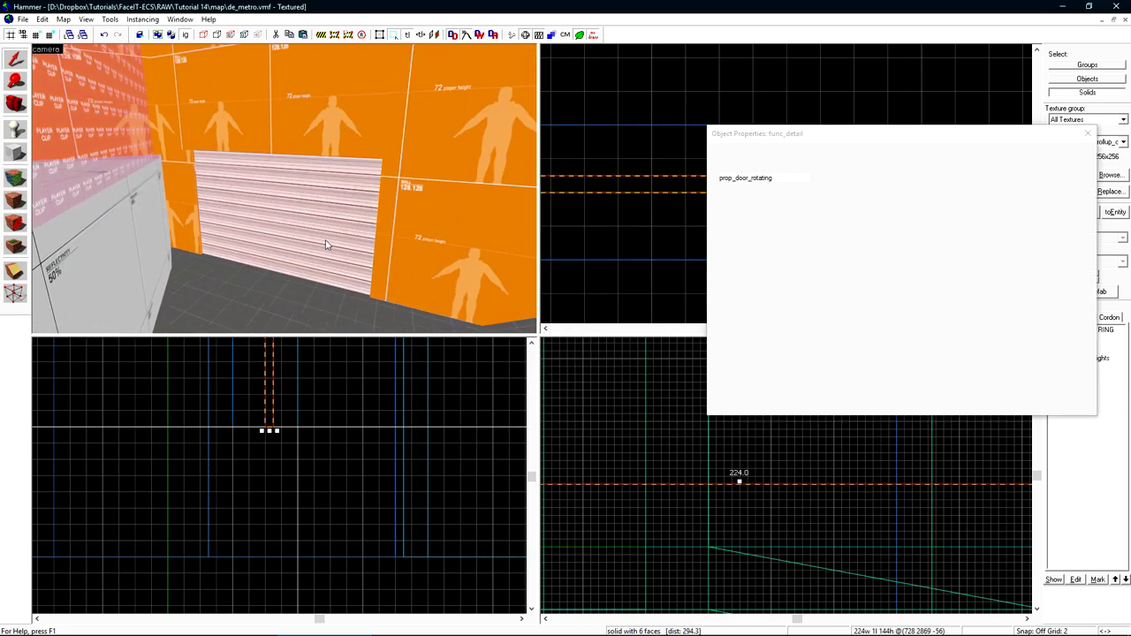
double_click(734, 178)
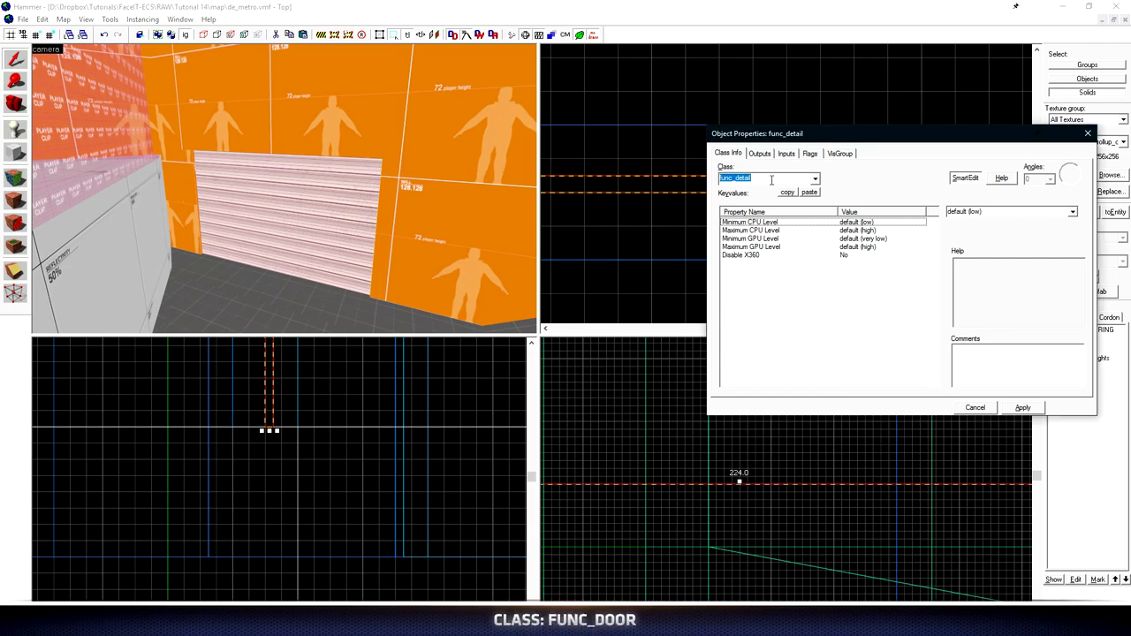
text(funcdoor)
click(772, 191)
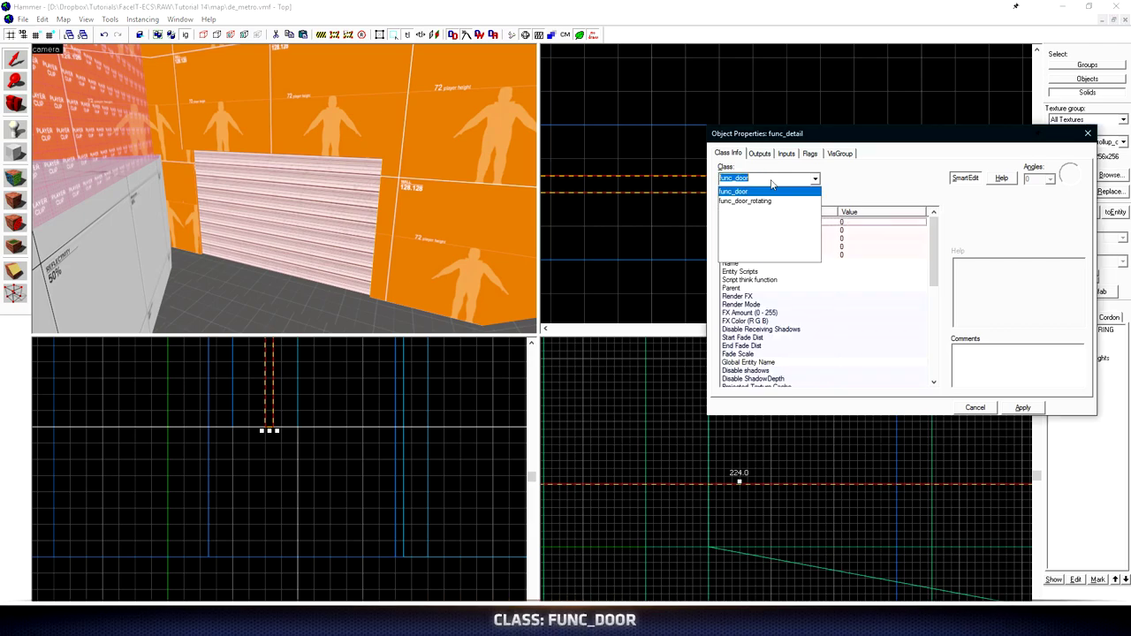
click(815, 179)
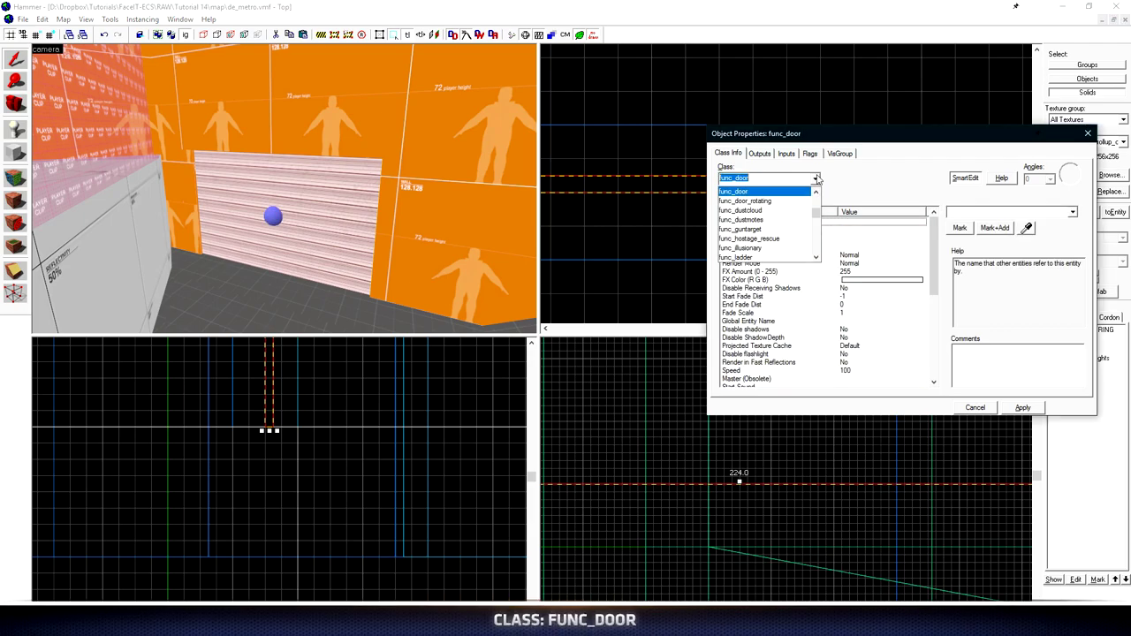
Name the func_door entity sliding_door and set its speed to 15
click(772, 193)
click(966, 213)
text(sliding_door)
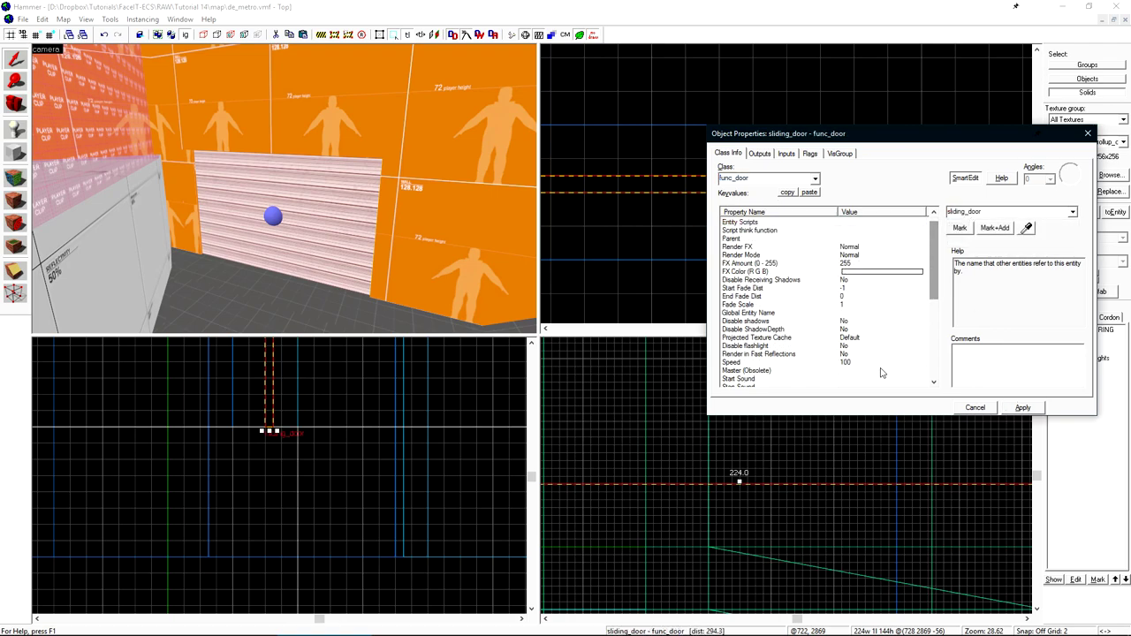
click(882, 363)
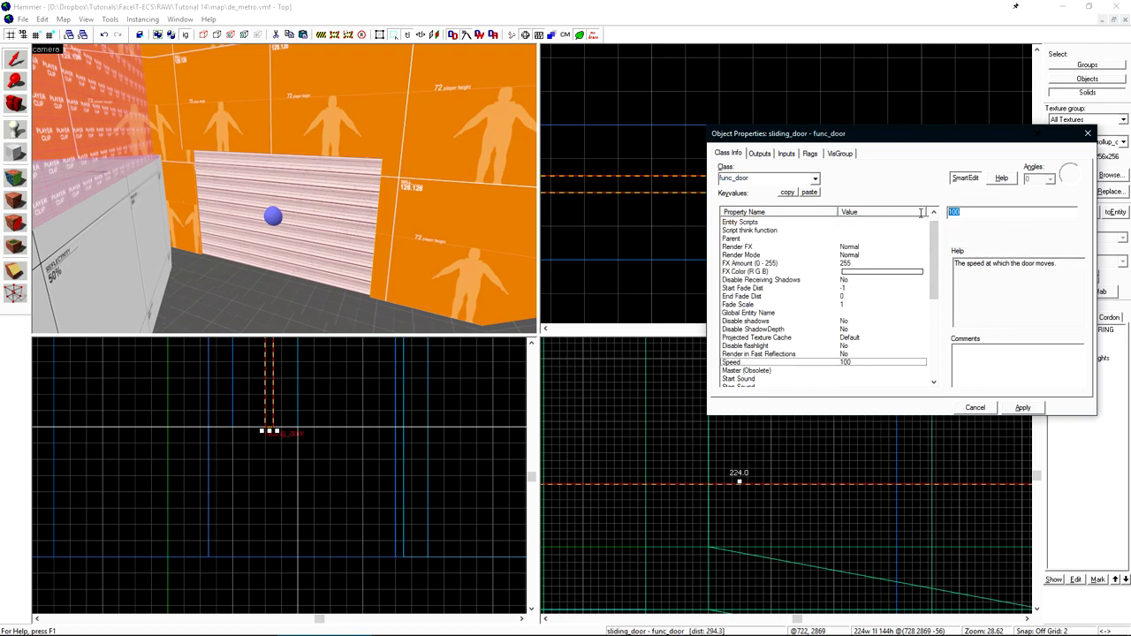
text(15)
Set the sliding door's move direction to Up
scroll(796, 336, down, 7)
click(752, 371)
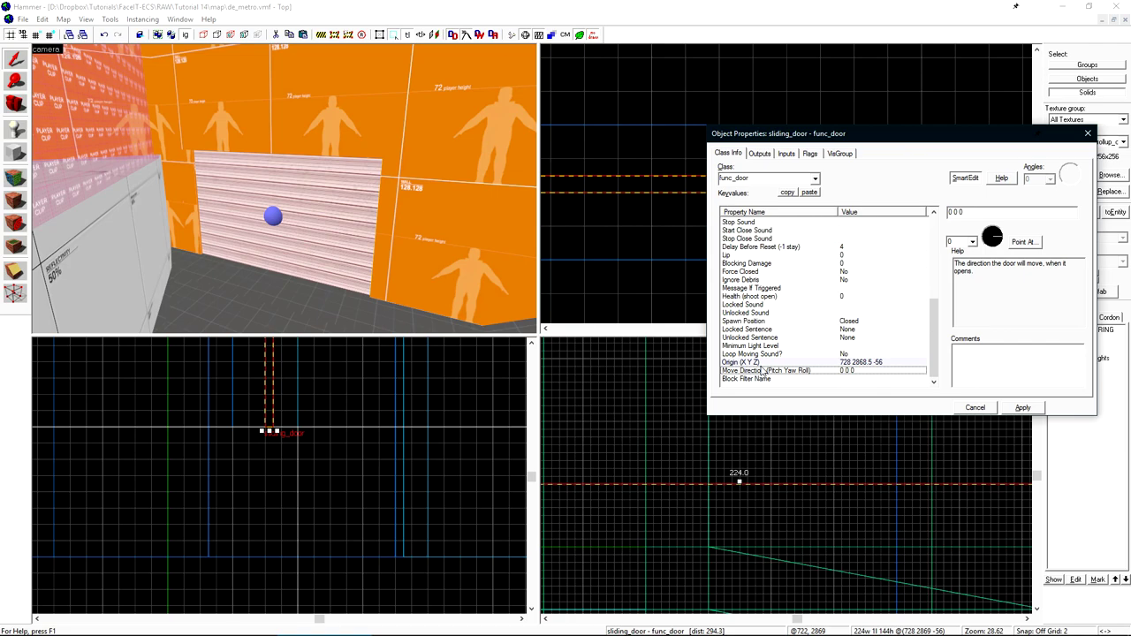
click(973, 242)
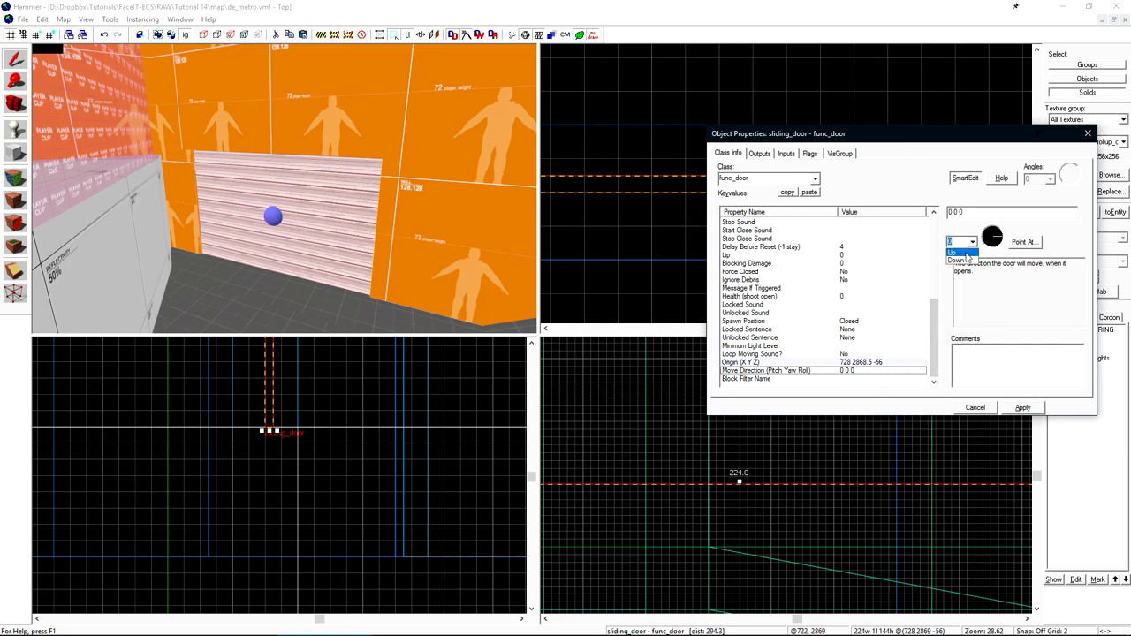
click(965, 253)
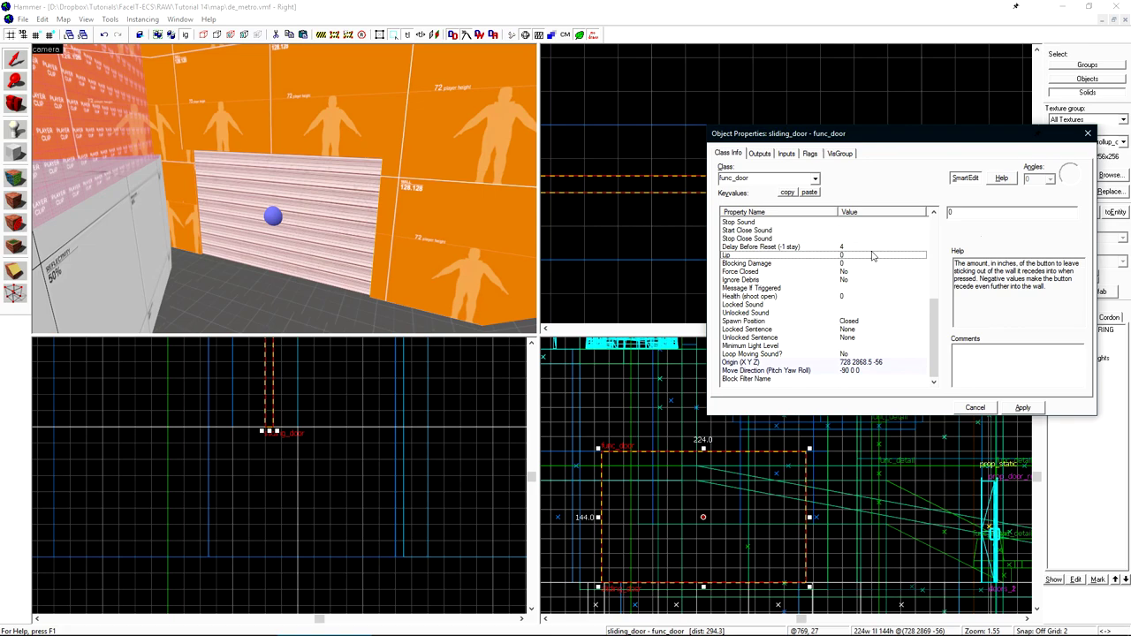
Set the sliding door's lip to 4
click(677, 477)
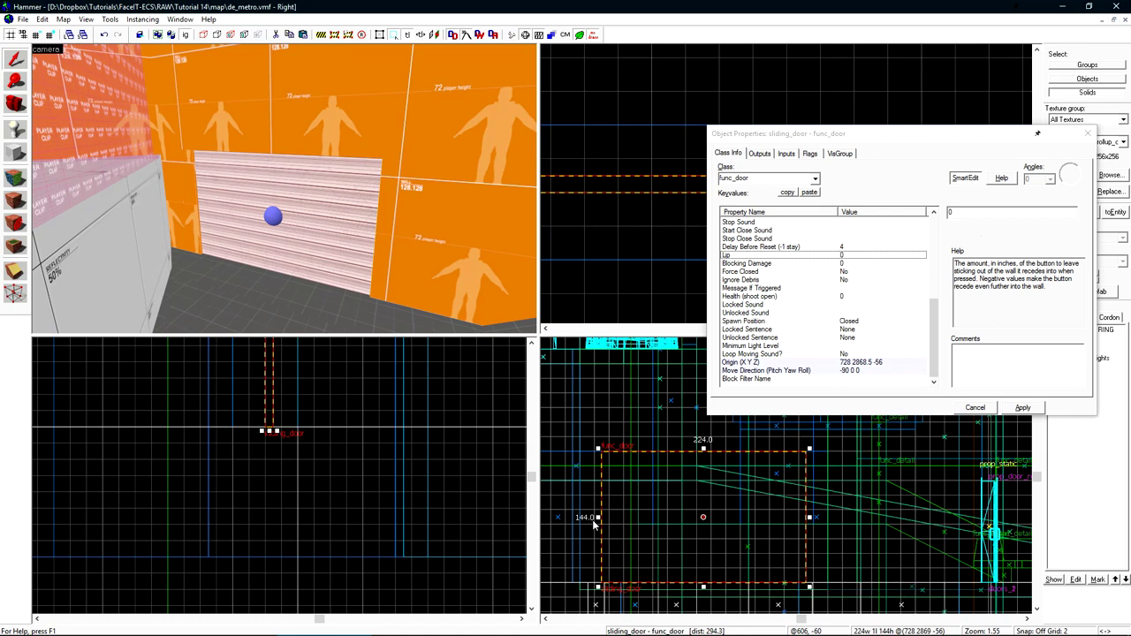
click(920, 212)
text(4)
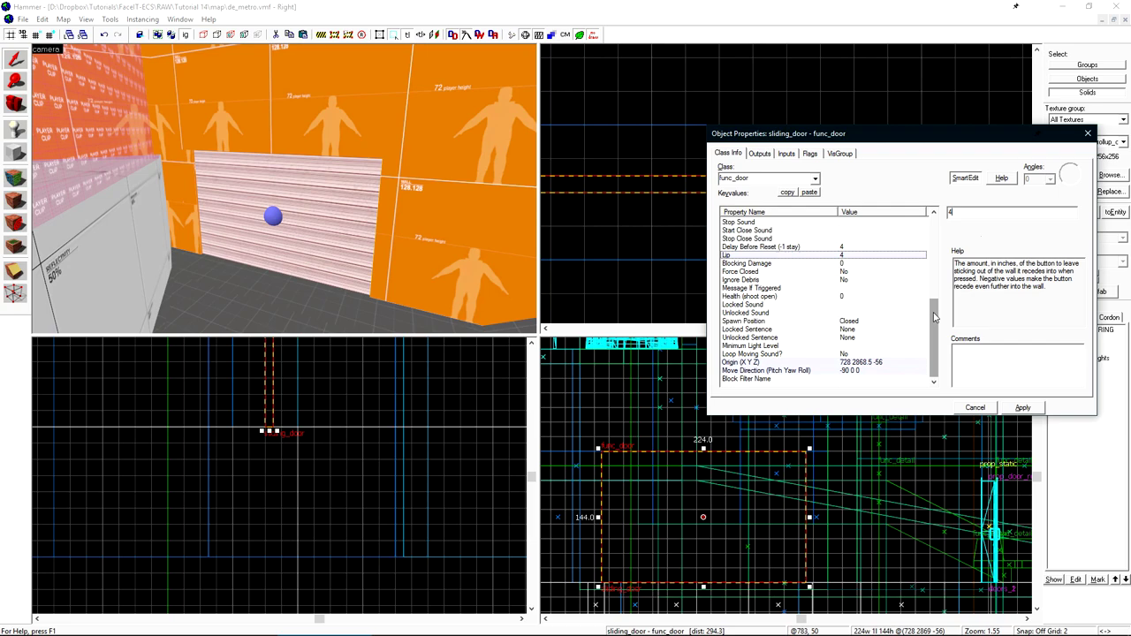
drag(958, 212, 936, 211)
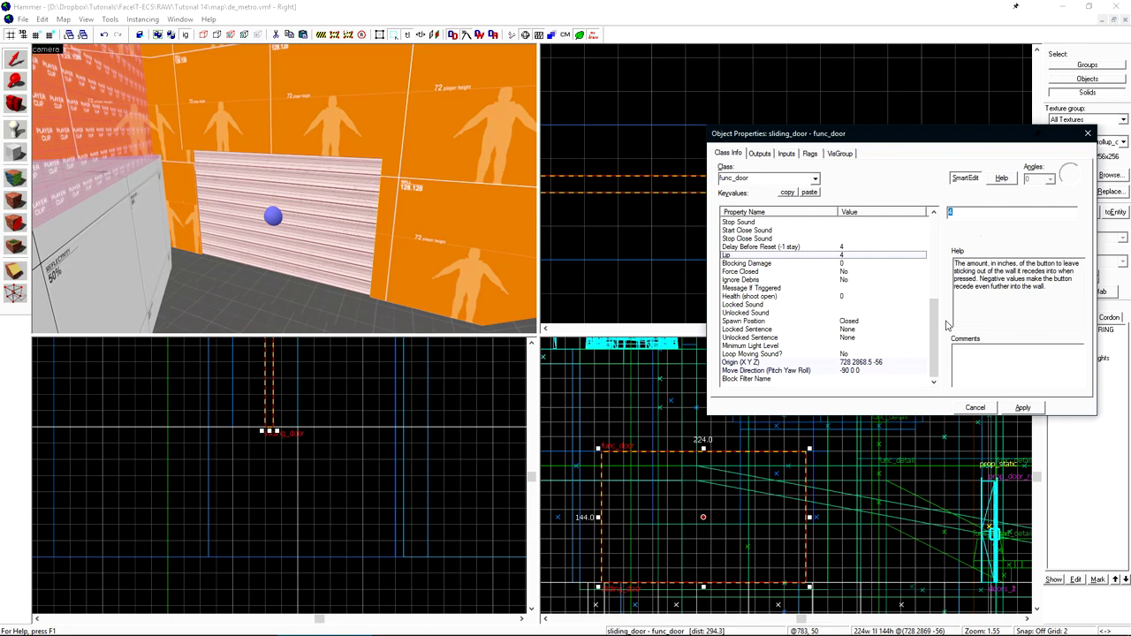
Set the sliding door's stop sound to Doors.FullClose2 and turn off its Touch Opens flag
scroll(947, 325, up, 2)
double_click(747, 262)
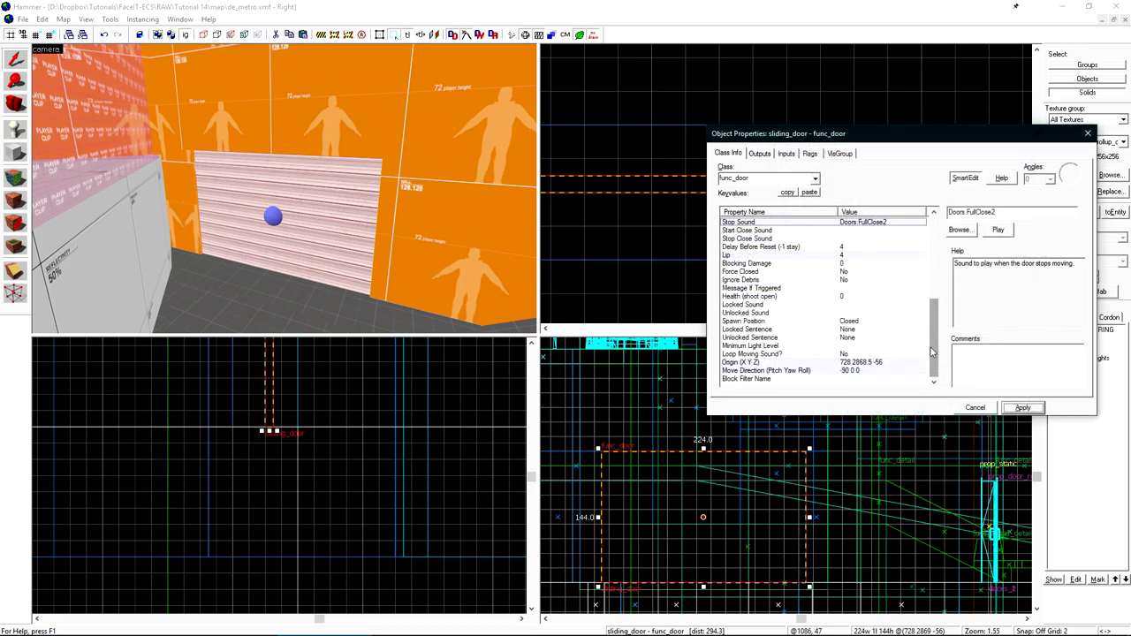
click(810, 154)
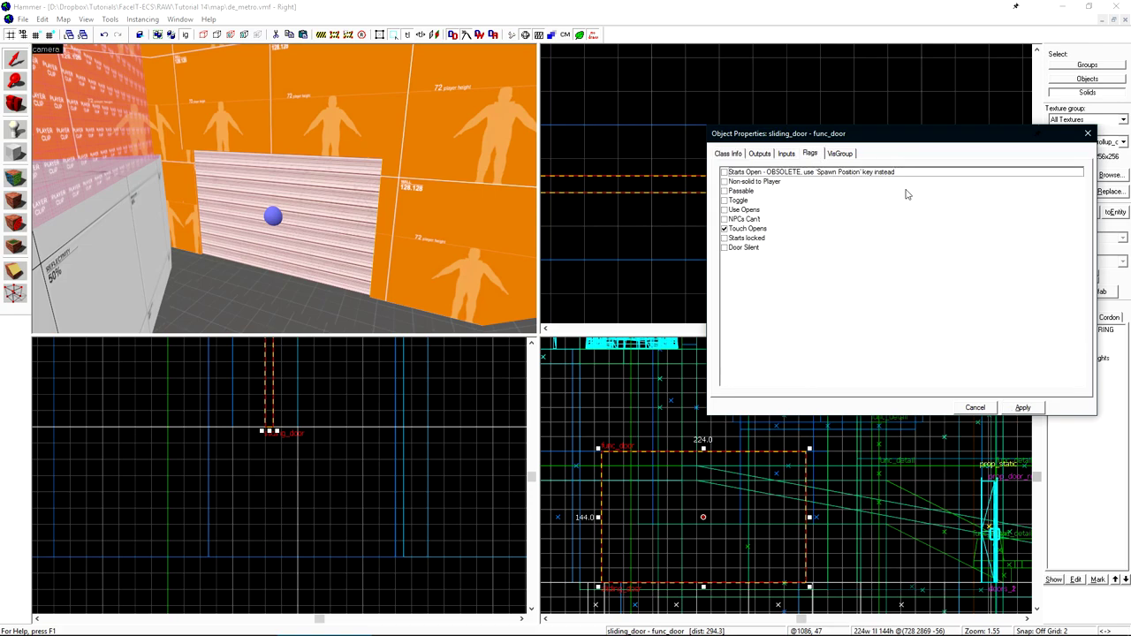
click(725, 230)
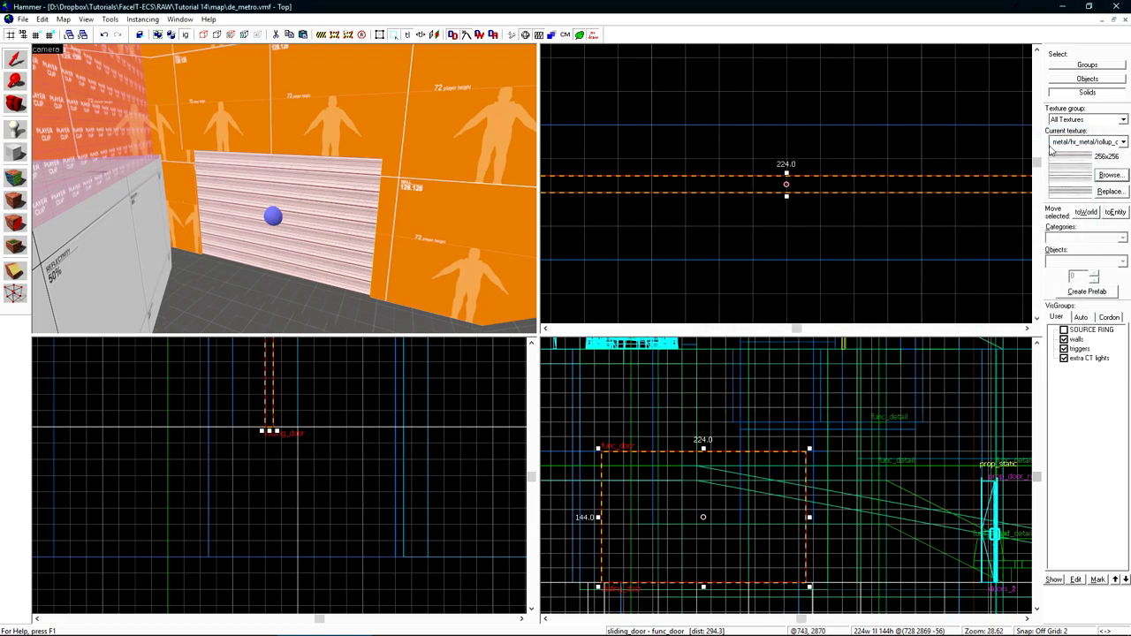
With the tools/toolsnodraw texture, create a button block about 8 x 2 x 11 units against the wall beside the roll-up door
click(1051, 145)
click(1072, 214)
key(z)
key(z)
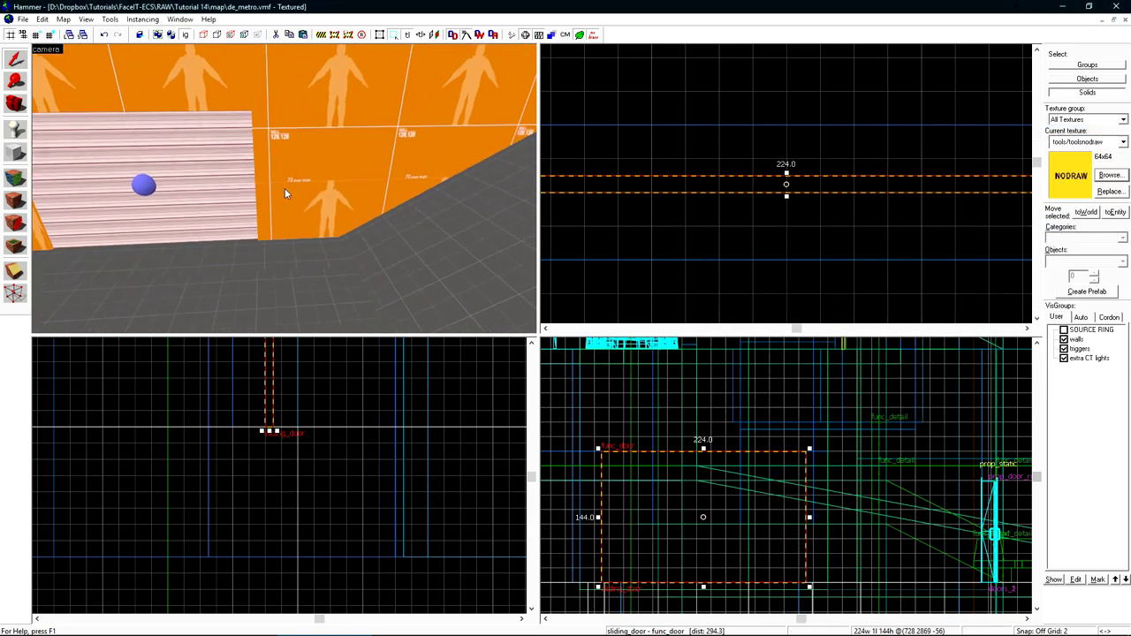
click(288, 188)
scroll(707, 169, down, 5)
middle_drag(745, 169, 880, 190)
scroll(705, 169, up, 10)
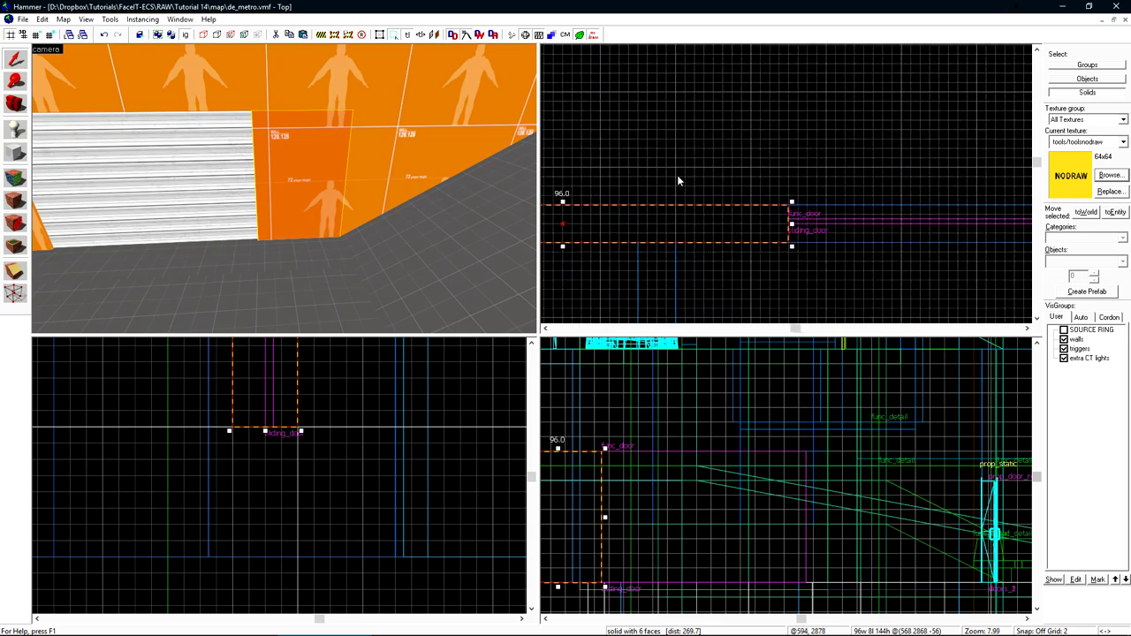
key(shift+b)
drag(600, 210, 649, 195)
key(Return)
key(shift+s)
Tie the switch block beside the door to a func_button entity and enable its Don't move flag
scroll(345, 452, down, 12)
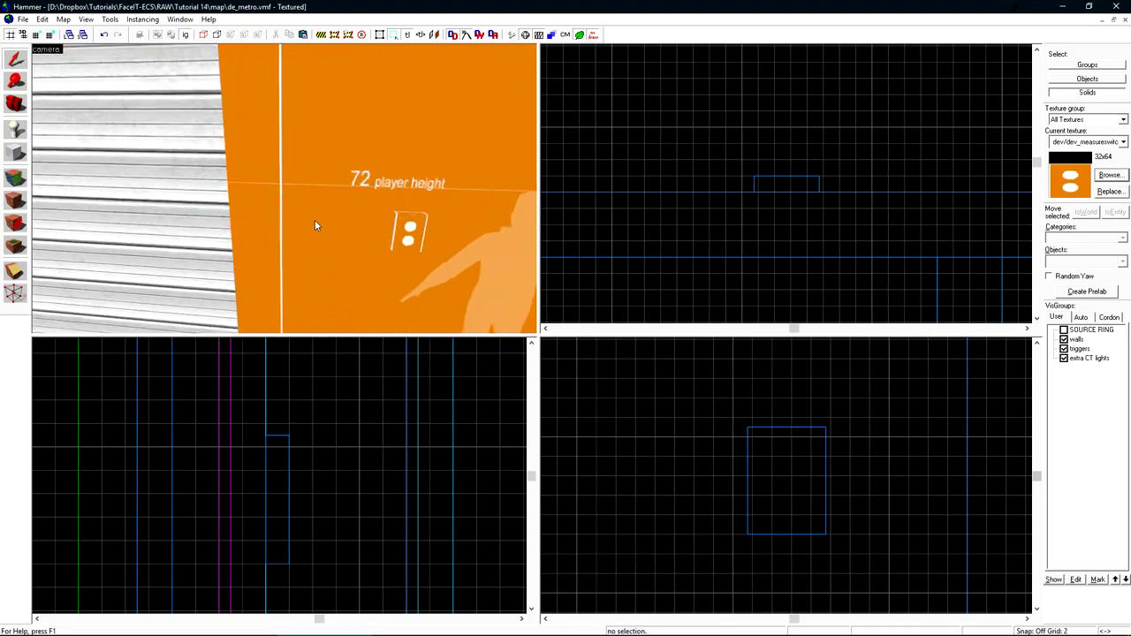
click(407, 234)
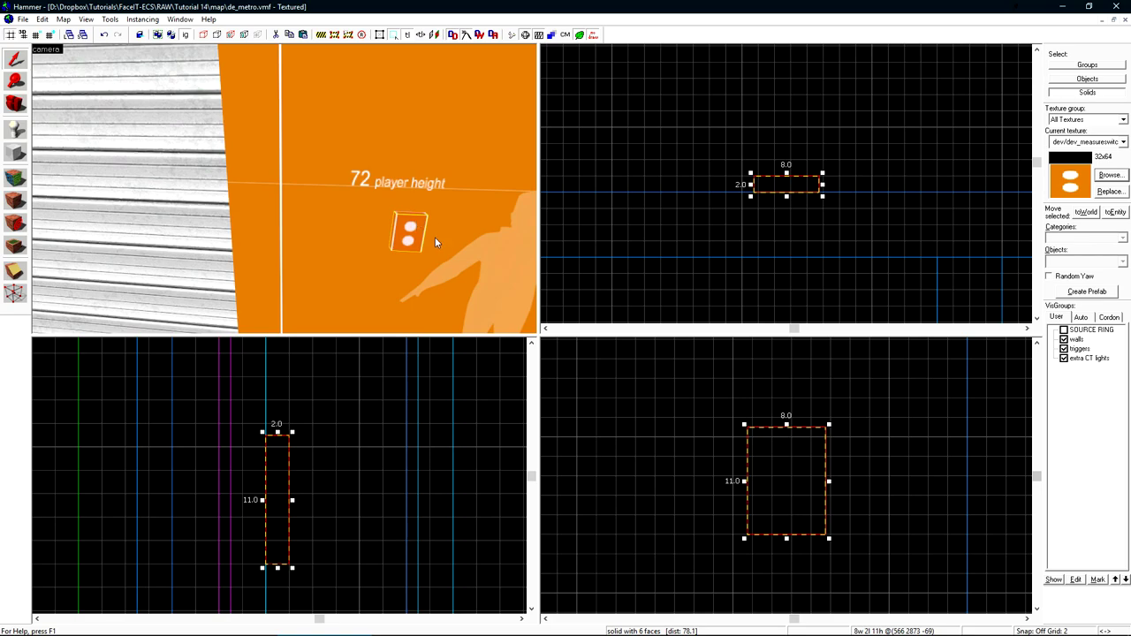
key(ctrl+t)
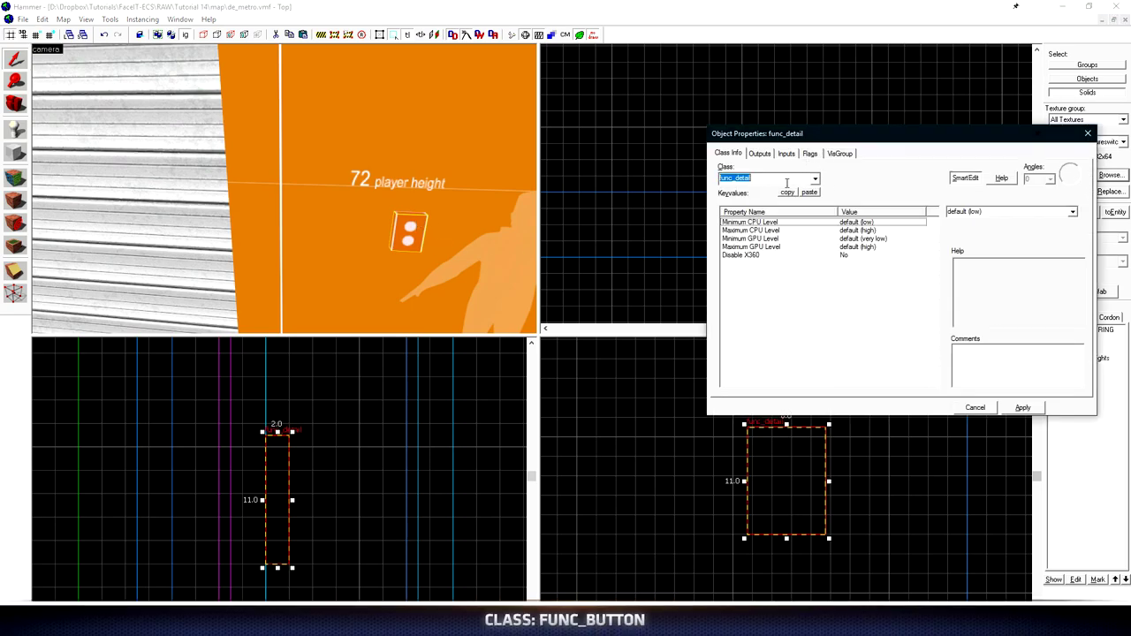
text(func_bu)
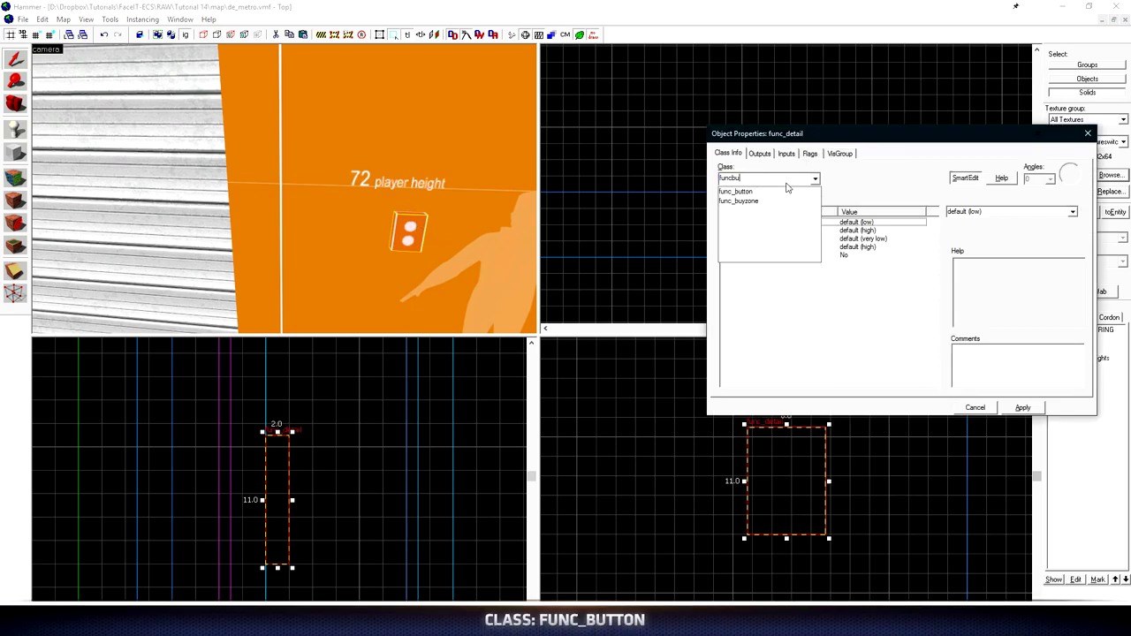
key(Down)
key(Return)
click(811, 154)
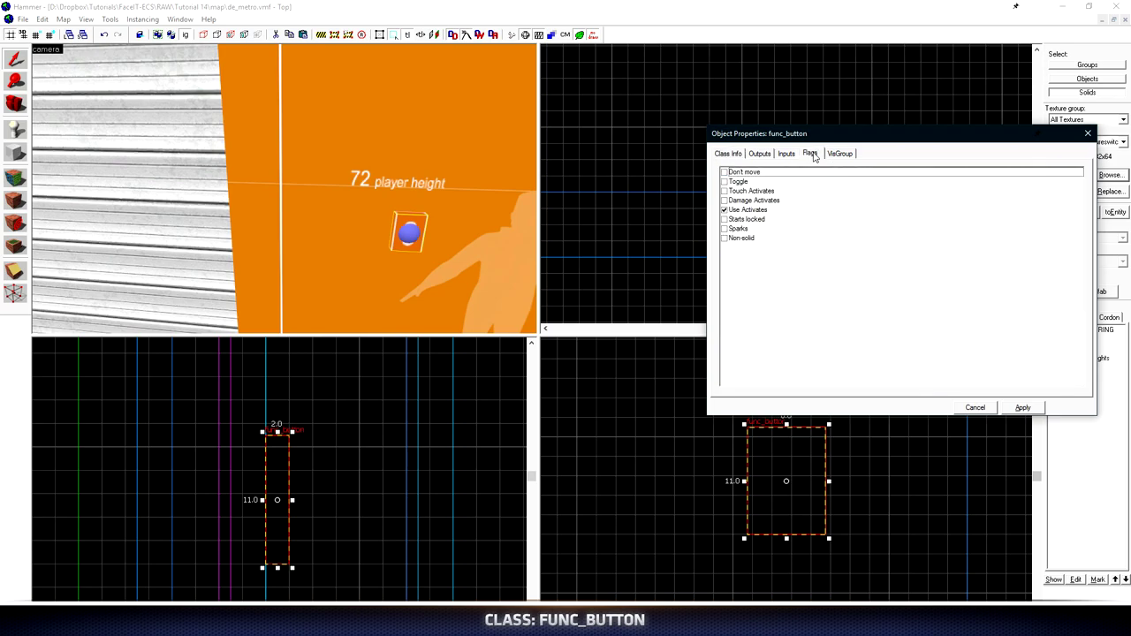
click(725, 172)
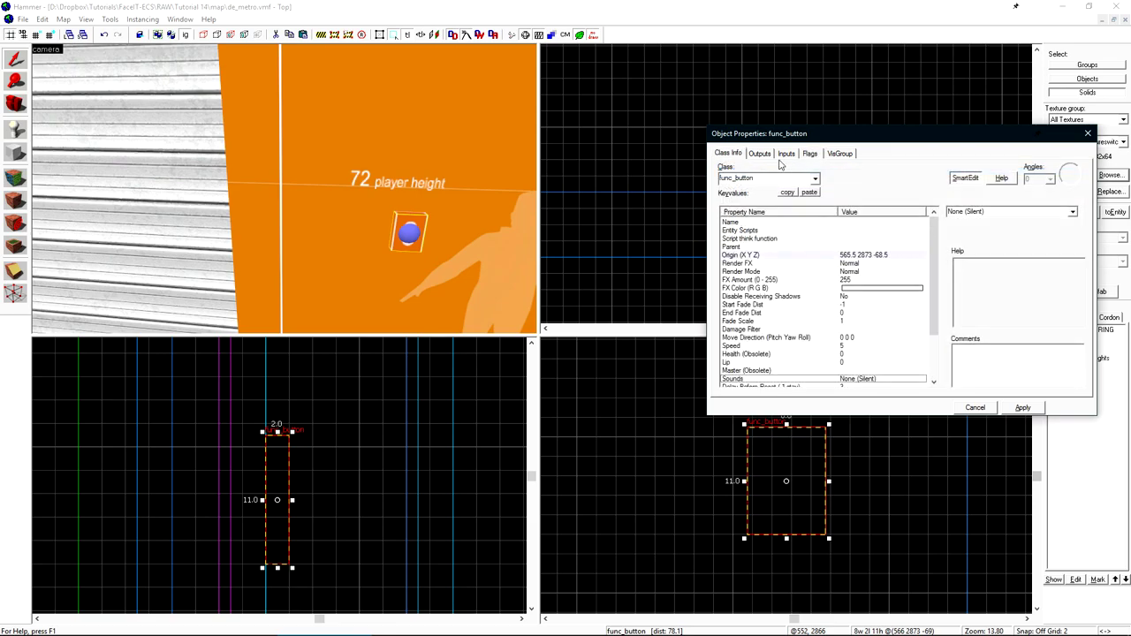
Add an OnPressed output to the func_button that targets sliding_door via the Open input, and apply it
click(762, 154)
click(784, 382)
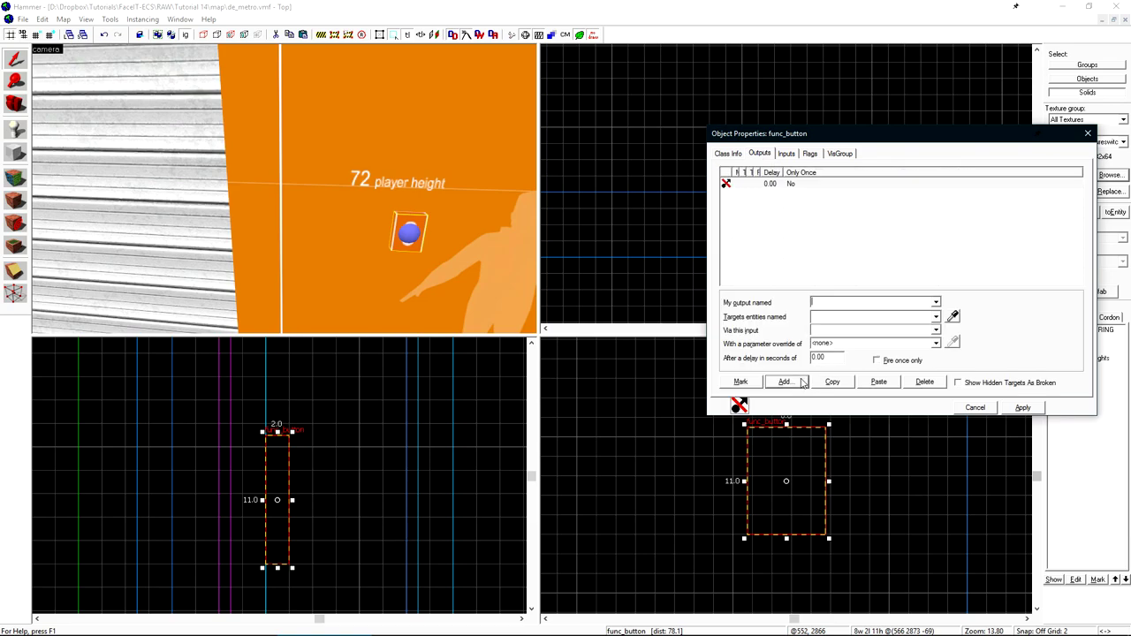
click(937, 303)
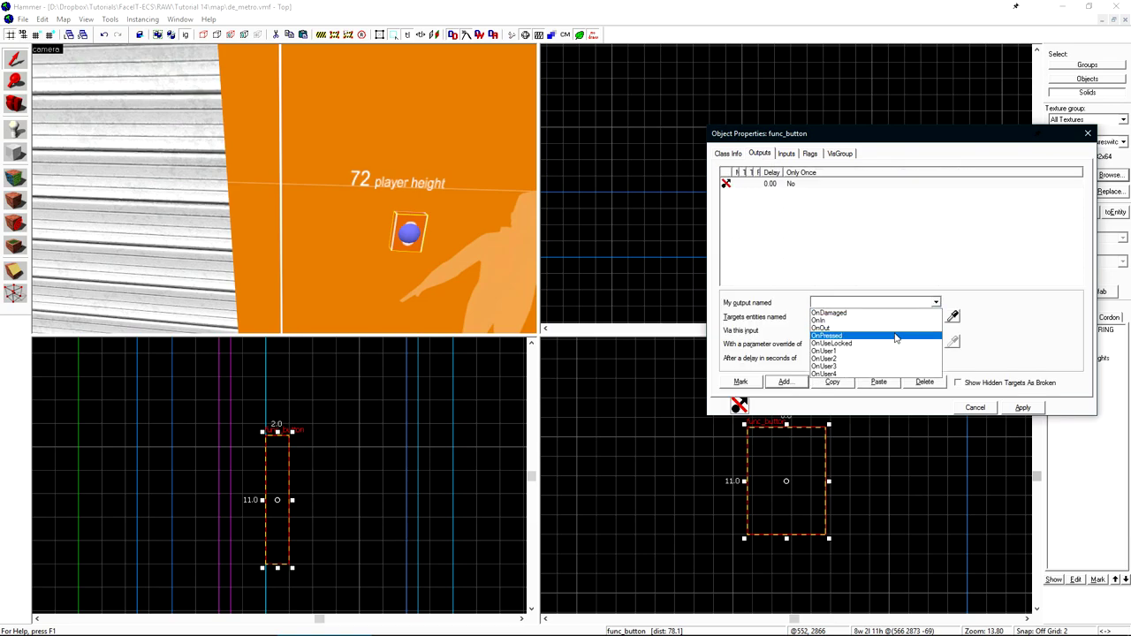
click(928, 312)
click(953, 317)
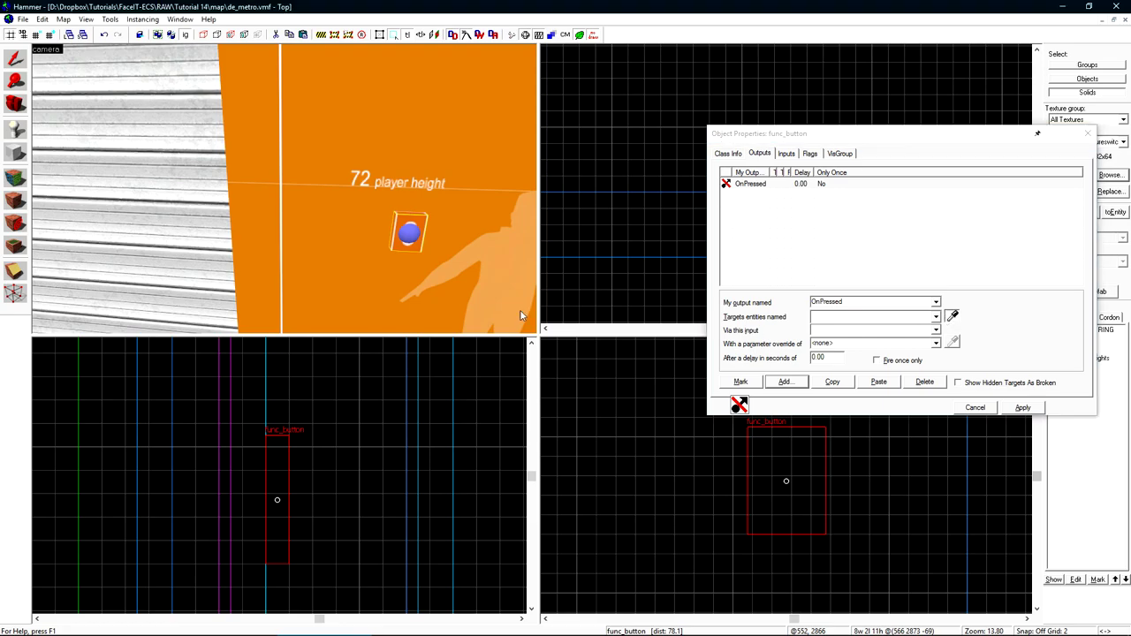
click(174, 181)
click(936, 330)
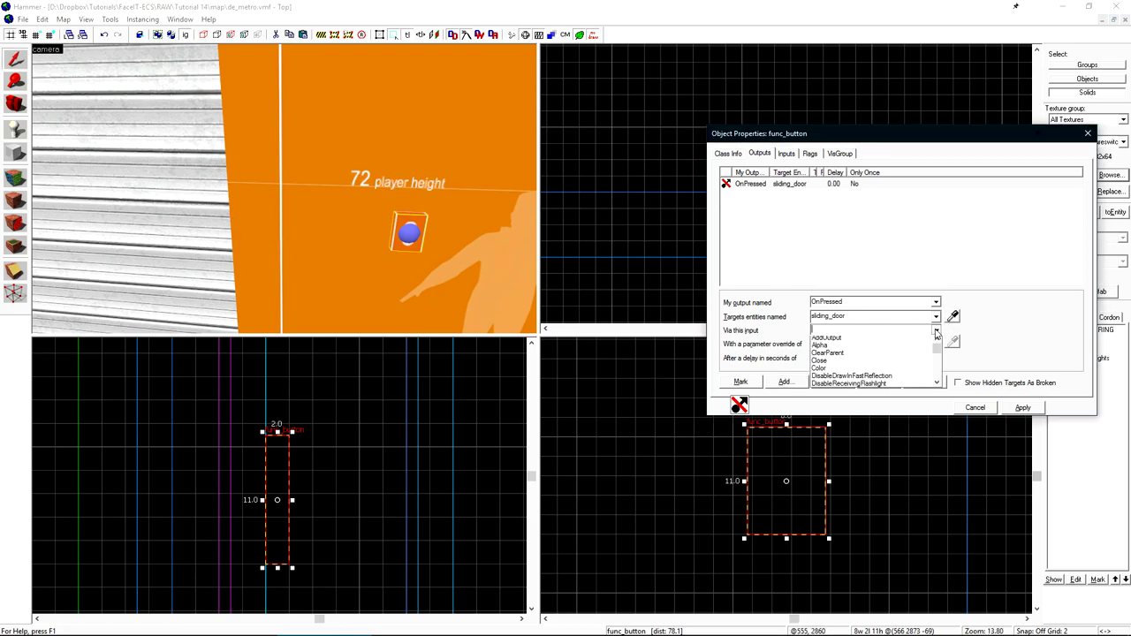
drag(937, 349, 937, 375)
click(898, 360)
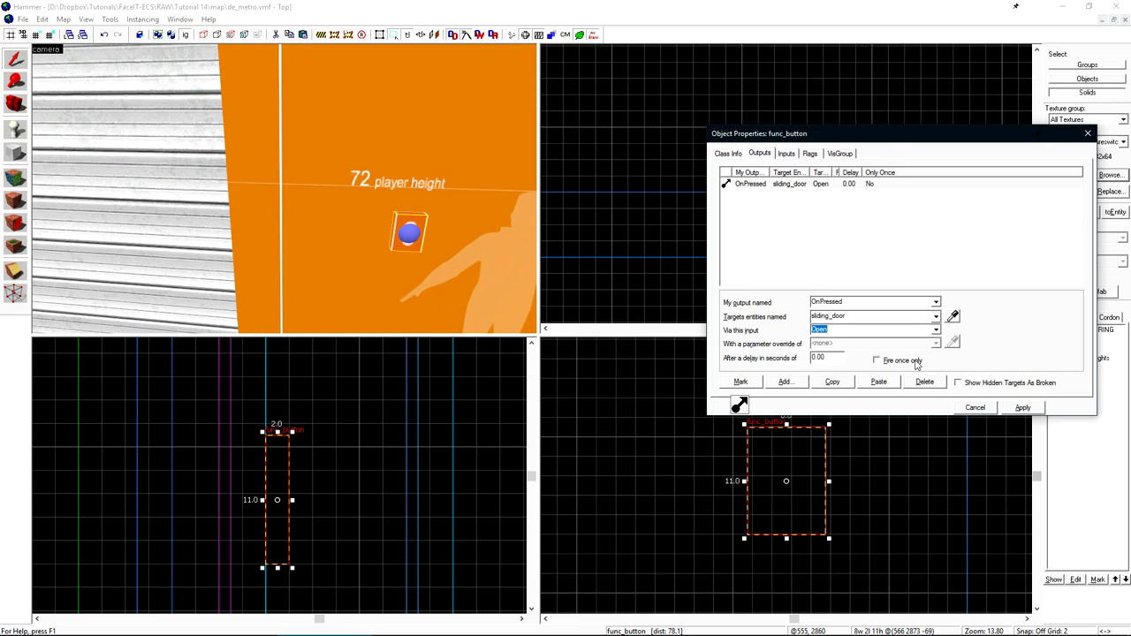
click(1021, 409)
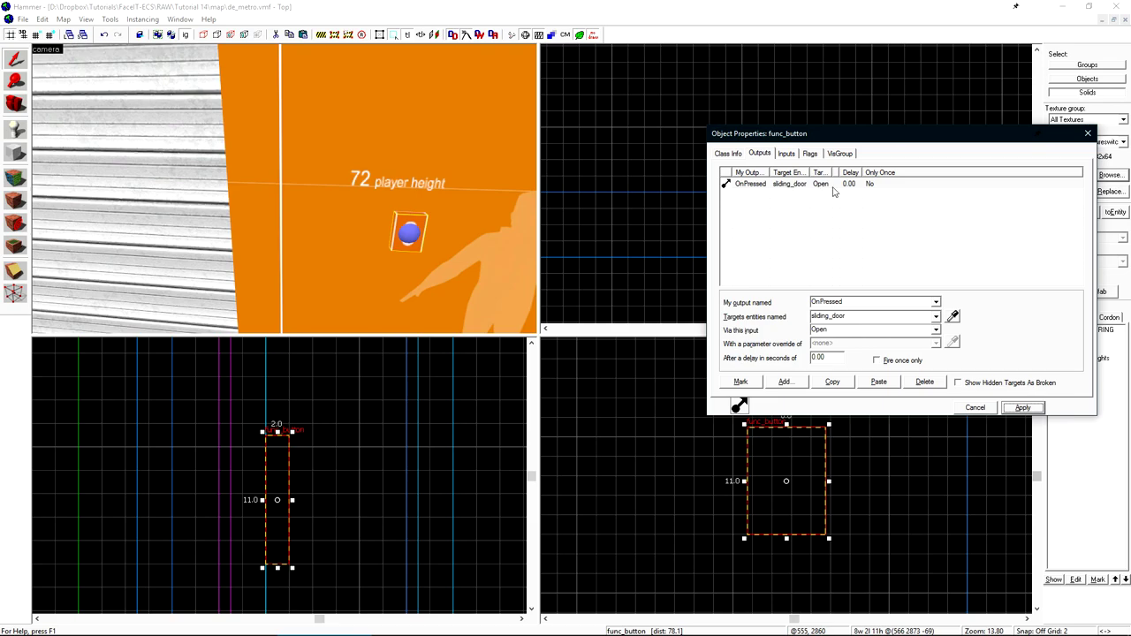
click(974, 408)
Compile the map with the Full compile - HDR only configuration
click(513, 35)
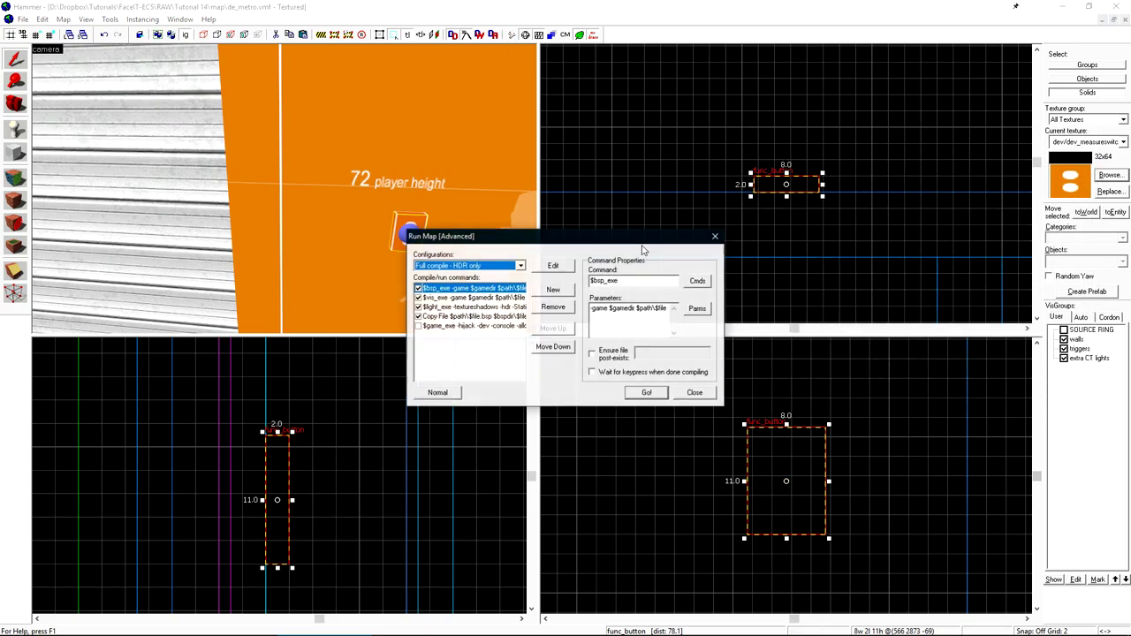
click(647, 393)
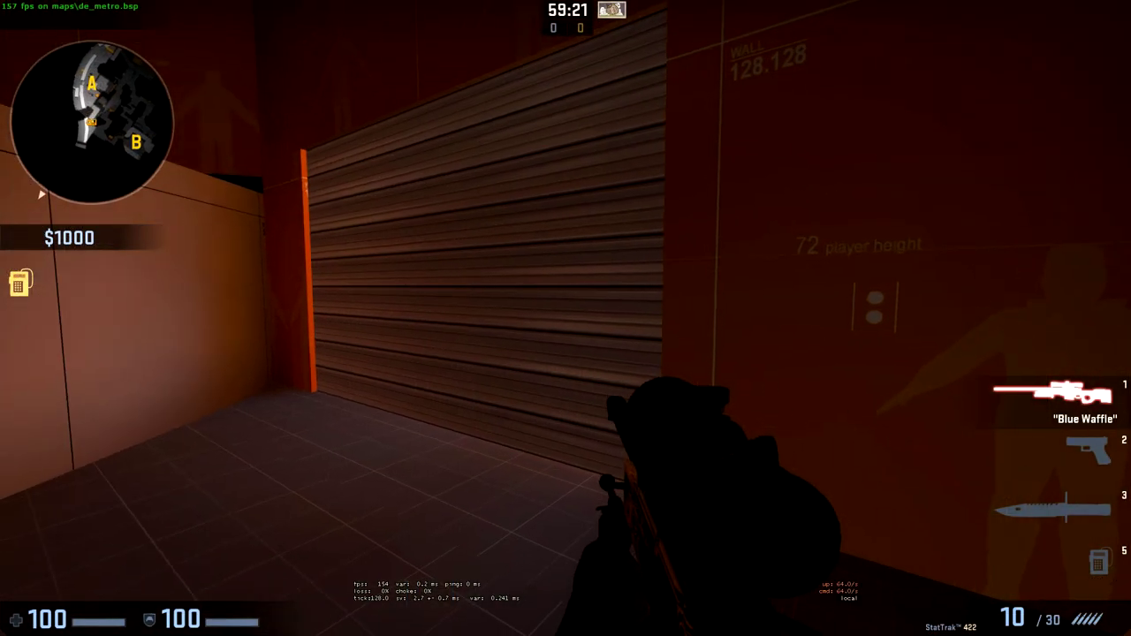
Test the wall button in Counter-Strike: Global Offensive and watch the roll-up door open and close
key(w)
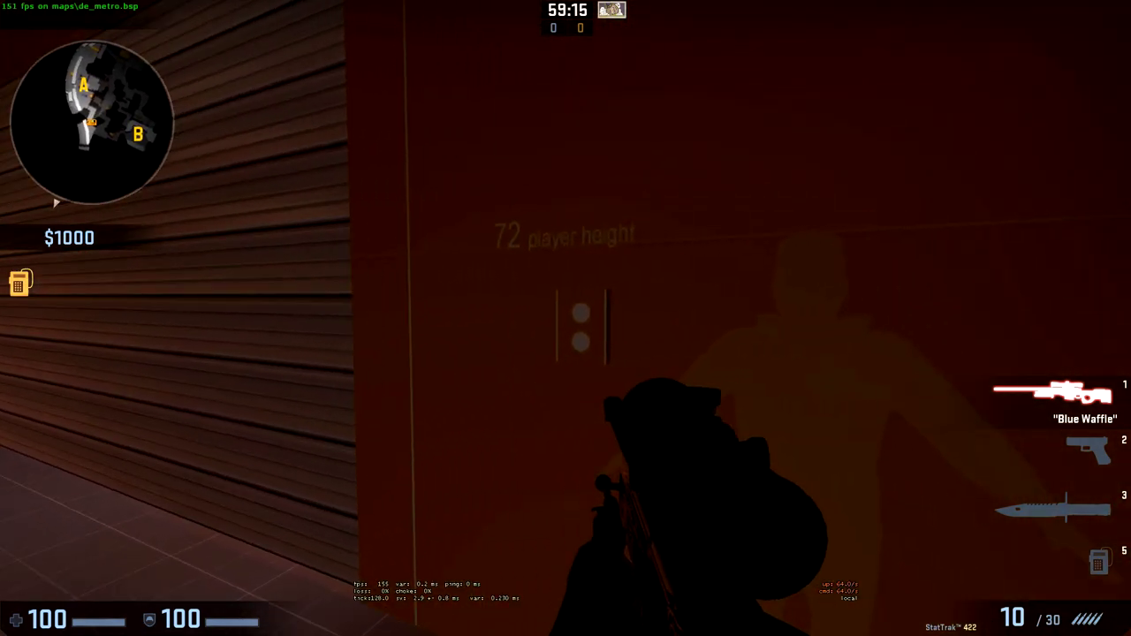
key(e)
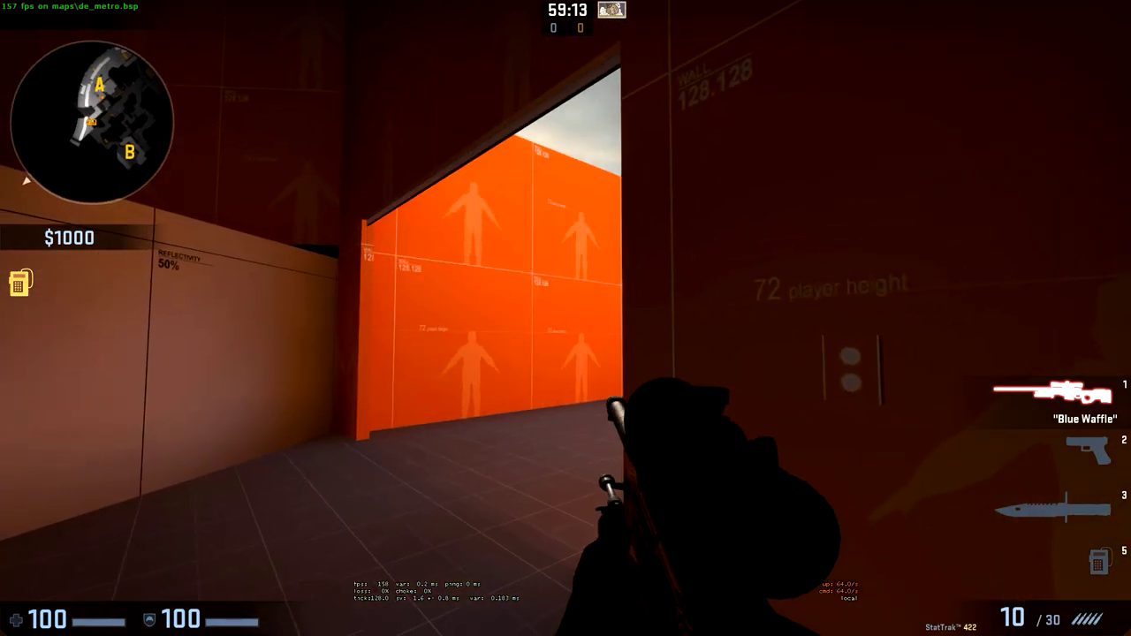
key(w)
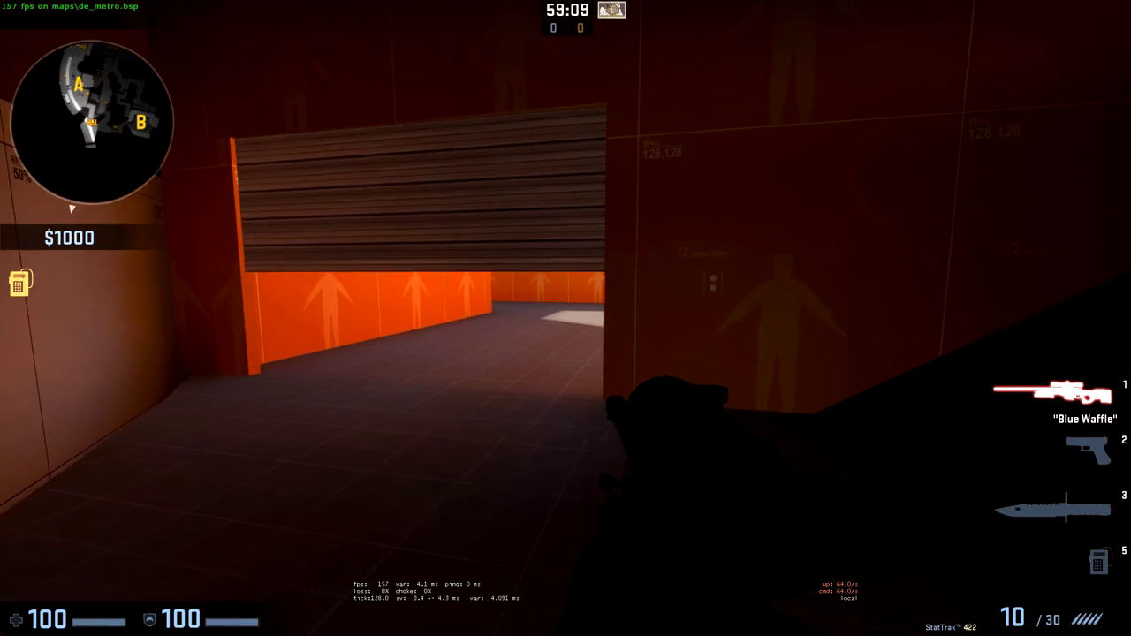
key(w)
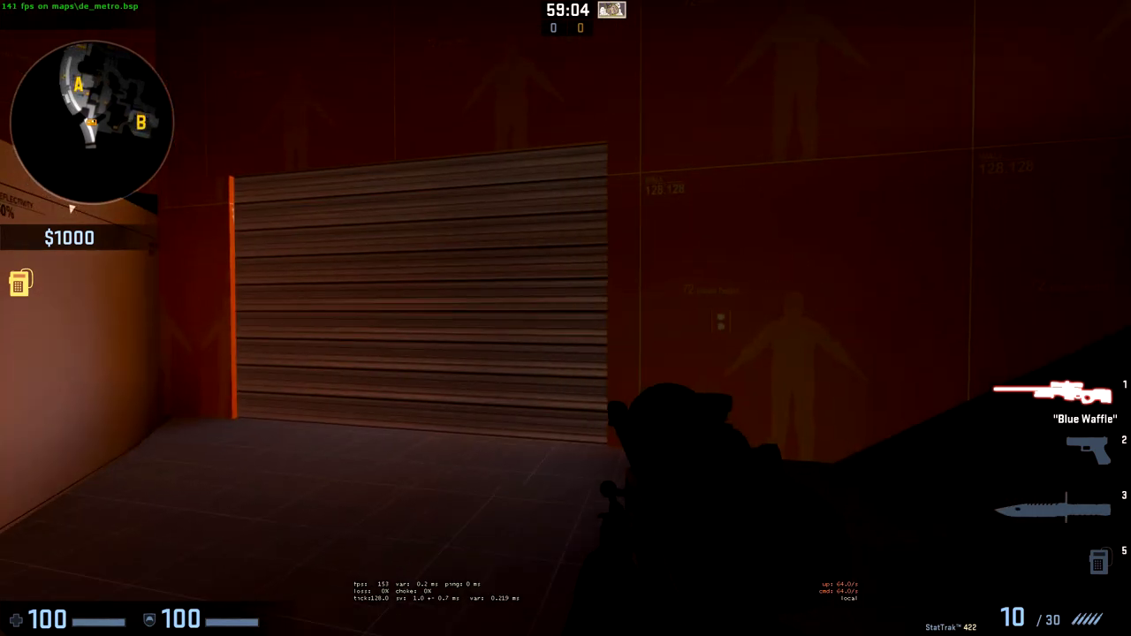
key(w)
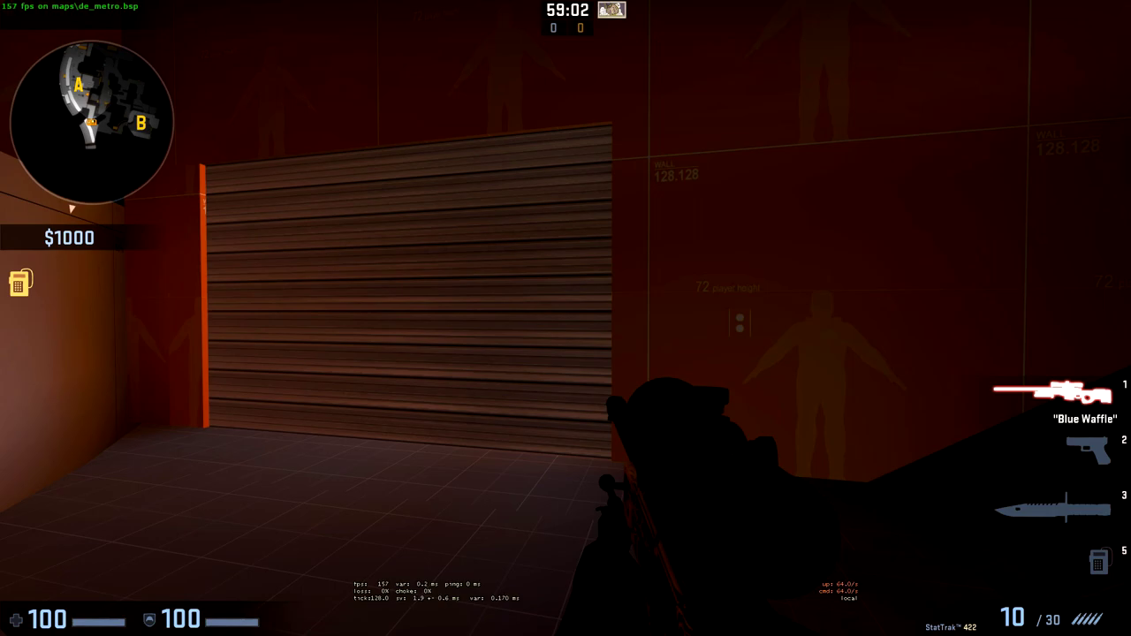
Run ent_messages_draw 1 and developer 2 in the game console to enable the entity message debug overlay
key(grave)
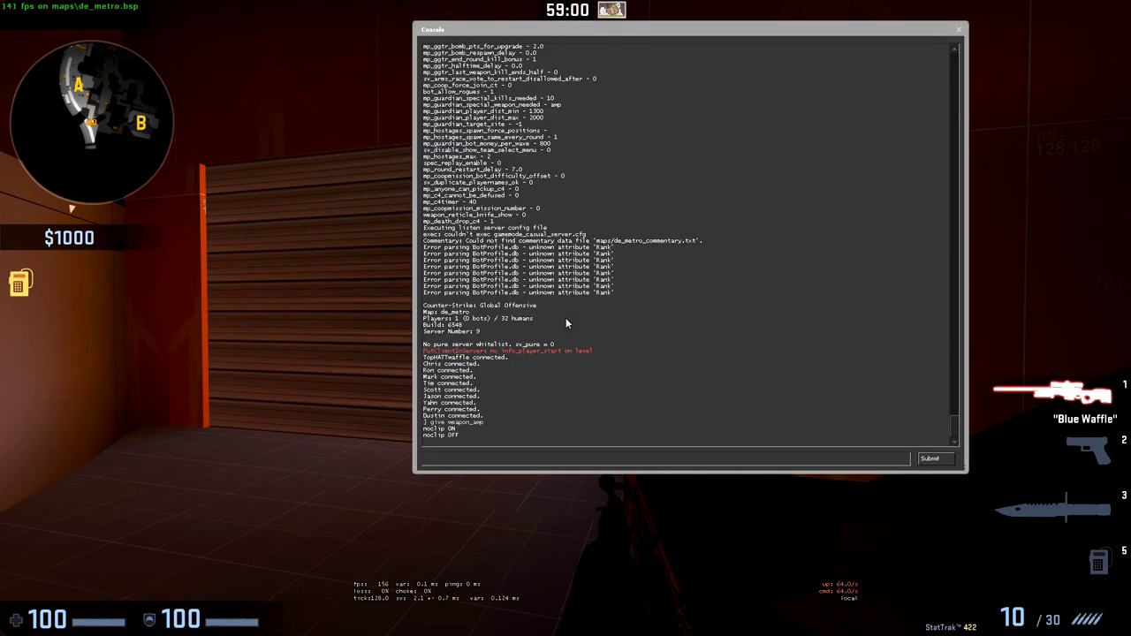
text(ent_messages_draw 1)
key(Return)
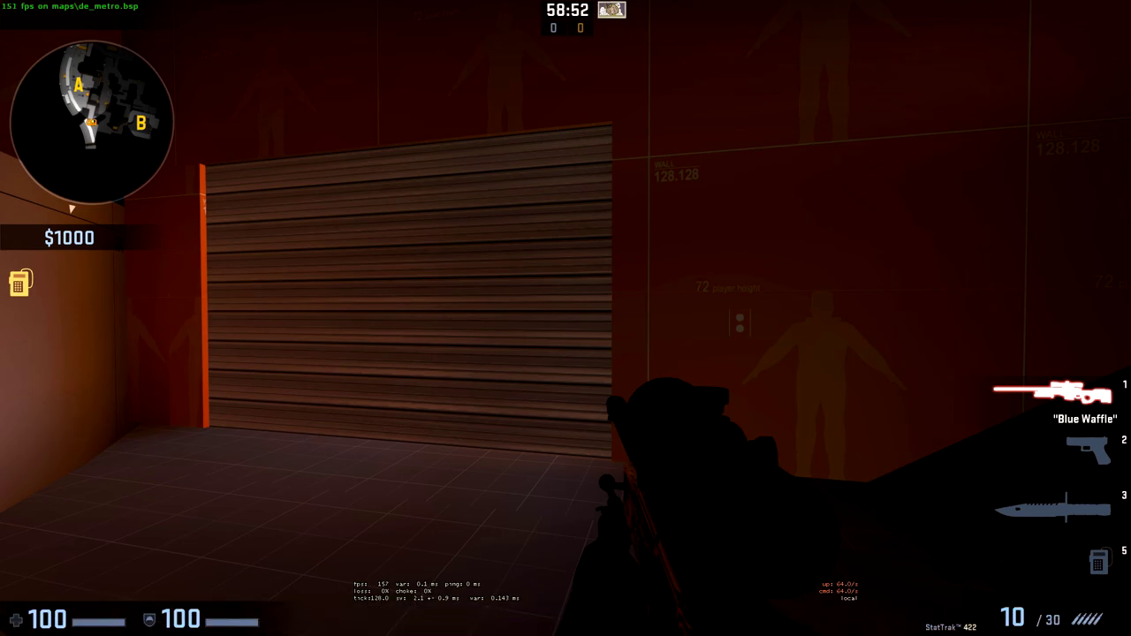
key(grave)
text(developer 2)
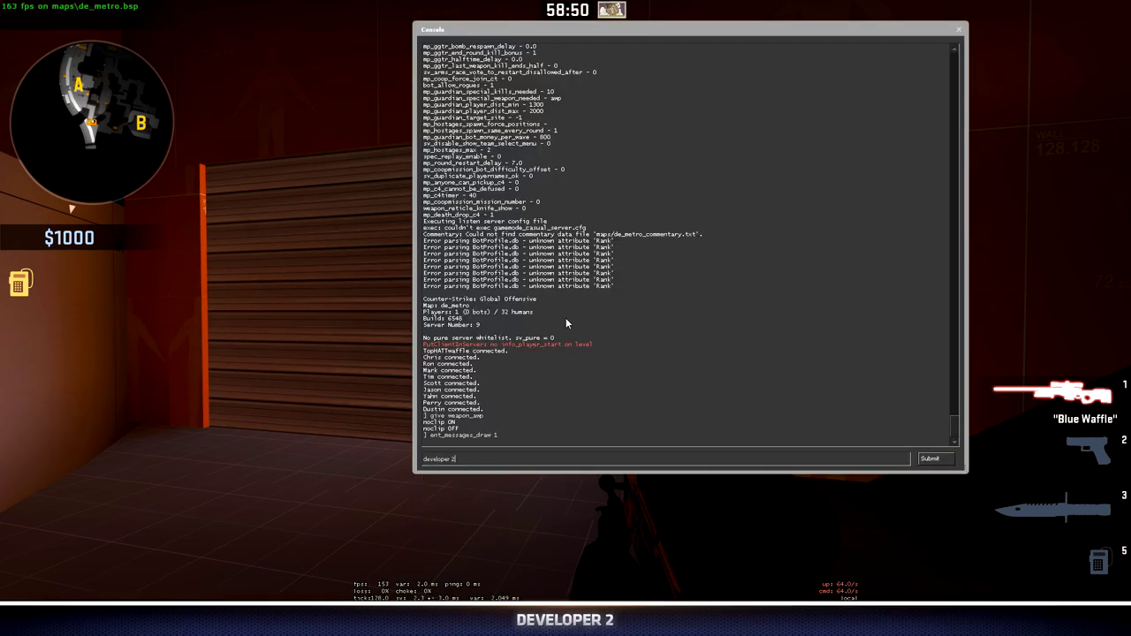
key(Return)
key(grave)
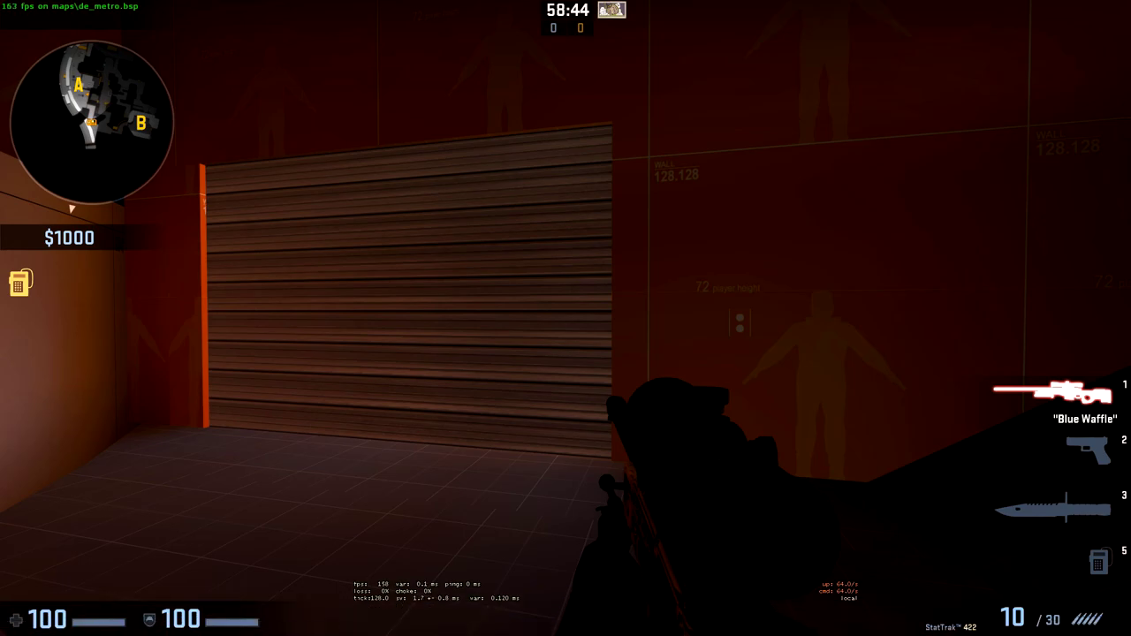
Use the wall button in-game and examine the debug lines between the button and the roll-up door
key(e)
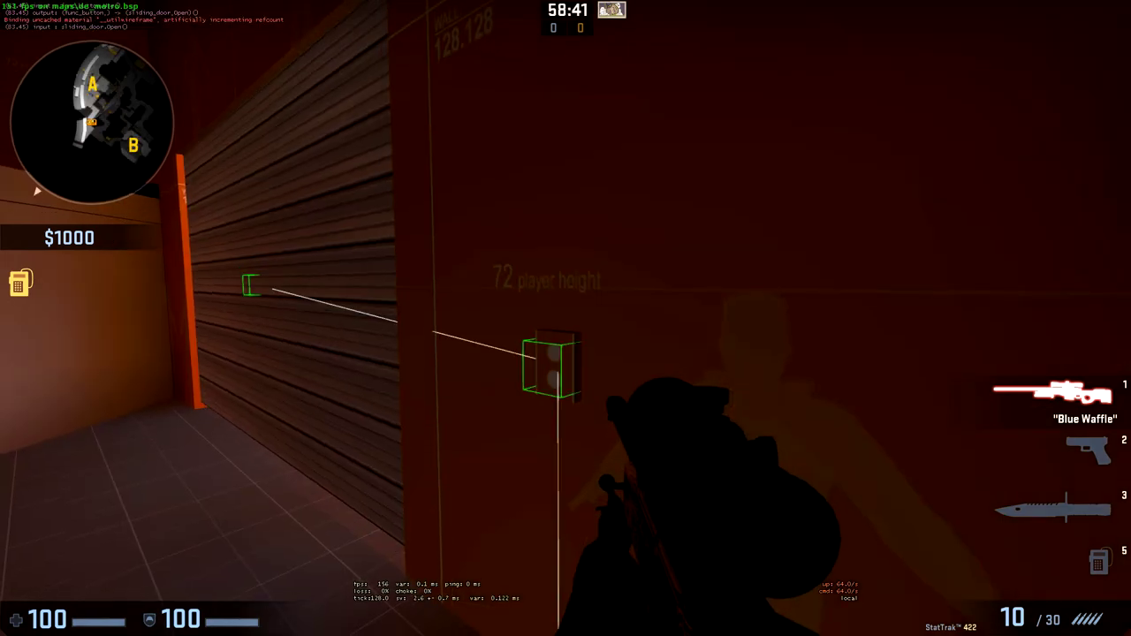
key(a)
key(s)
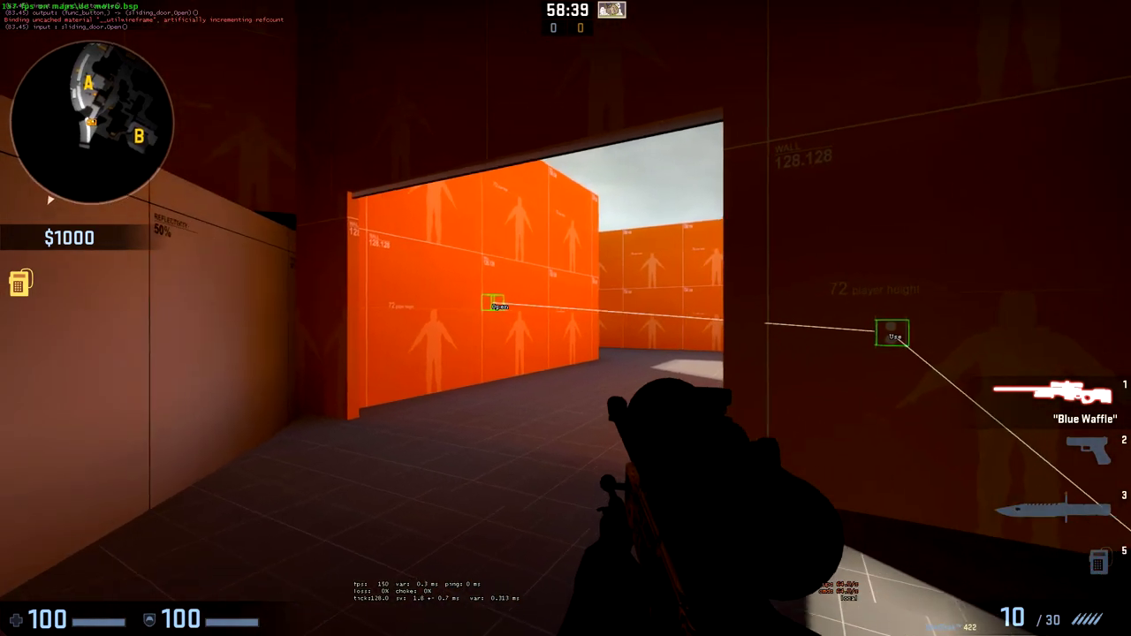
key(d)
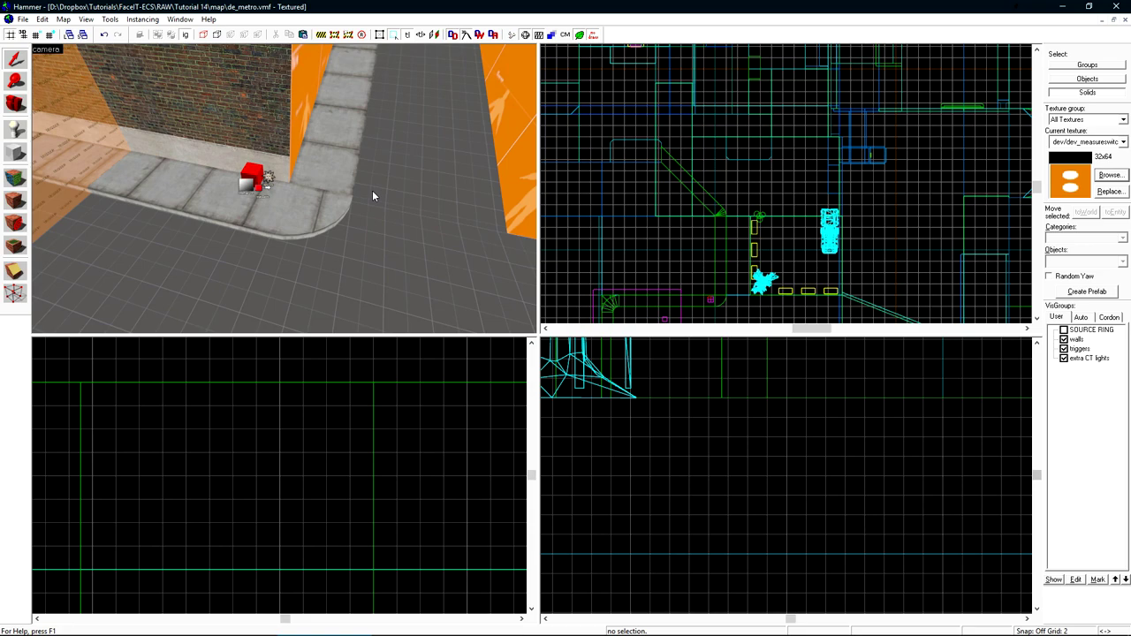
In Hammer, place an entity on the sidewalk corner and change its class to info_map_parameters
key(shift+e)
click(316, 213)
key(shift+s)
key(alt+Return)
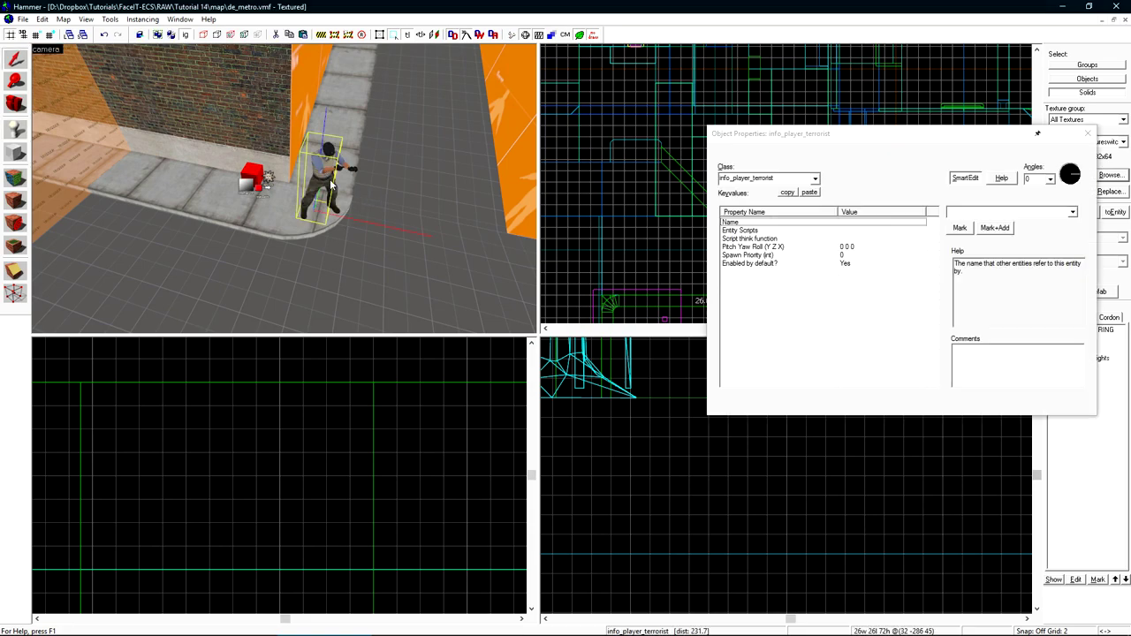
text(info)
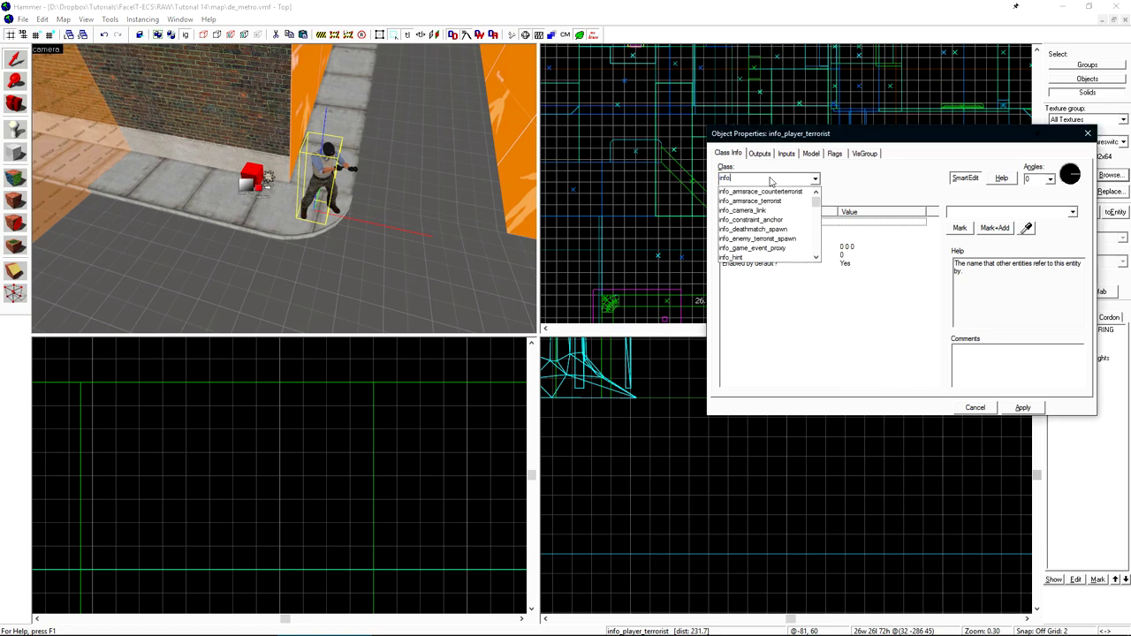
scroll(745, 231, down, 2)
click(745, 232)
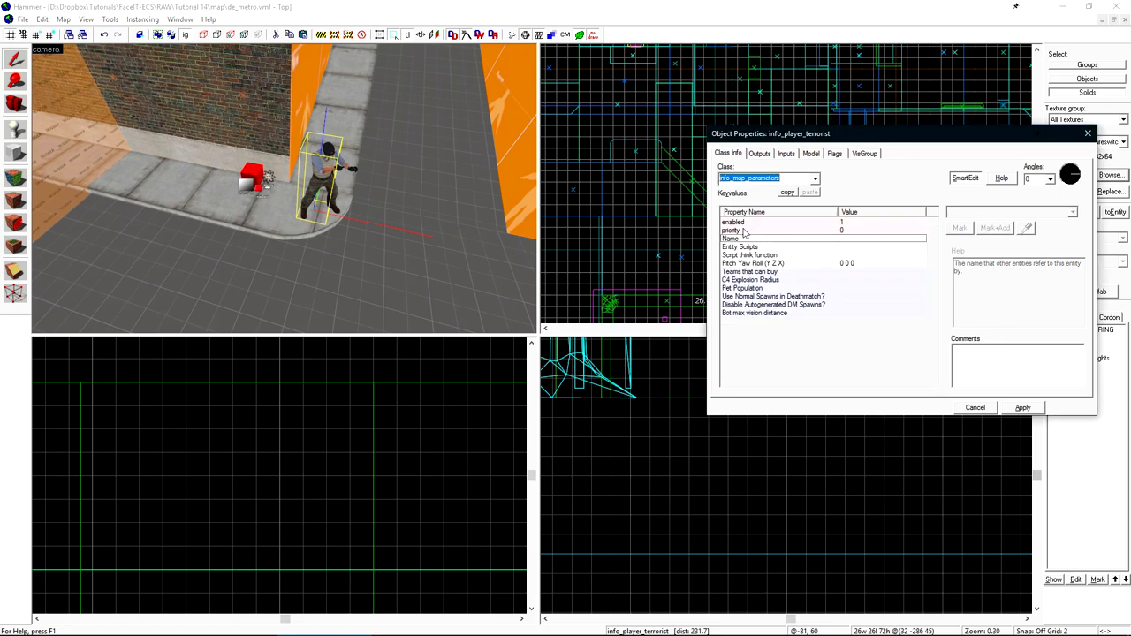
click(1026, 409)
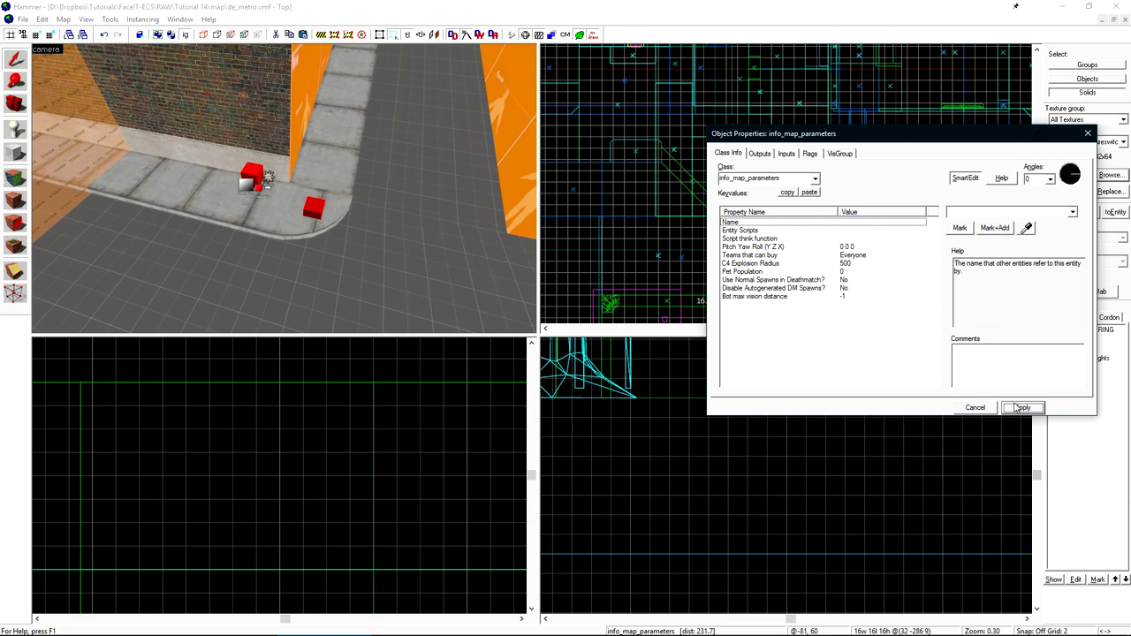
Review the C4 Explosion Radius of info_map_parameters, set its Pet Population to 10, and apply the change
click(862, 264)
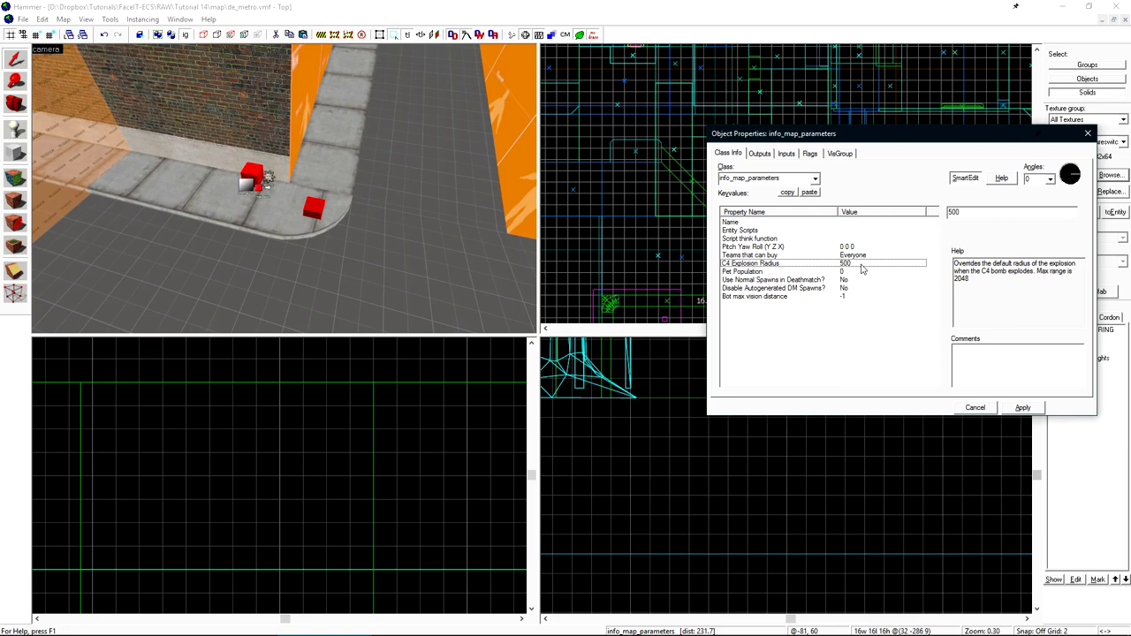
double_click(954, 212)
click(780, 273)
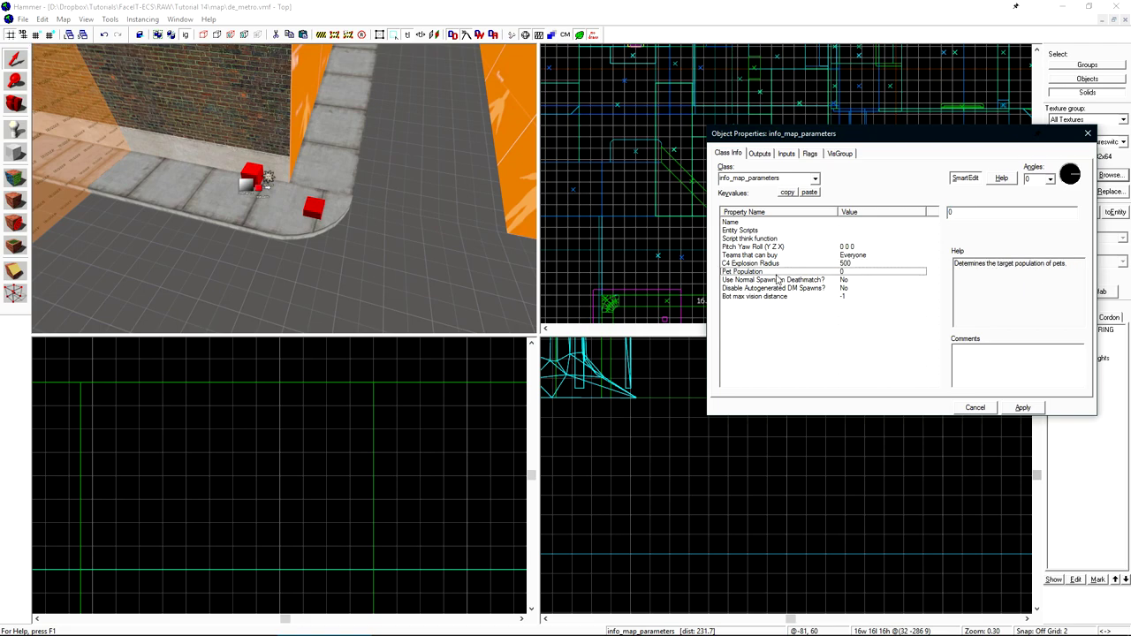
drag(1067, 264, 934, 270)
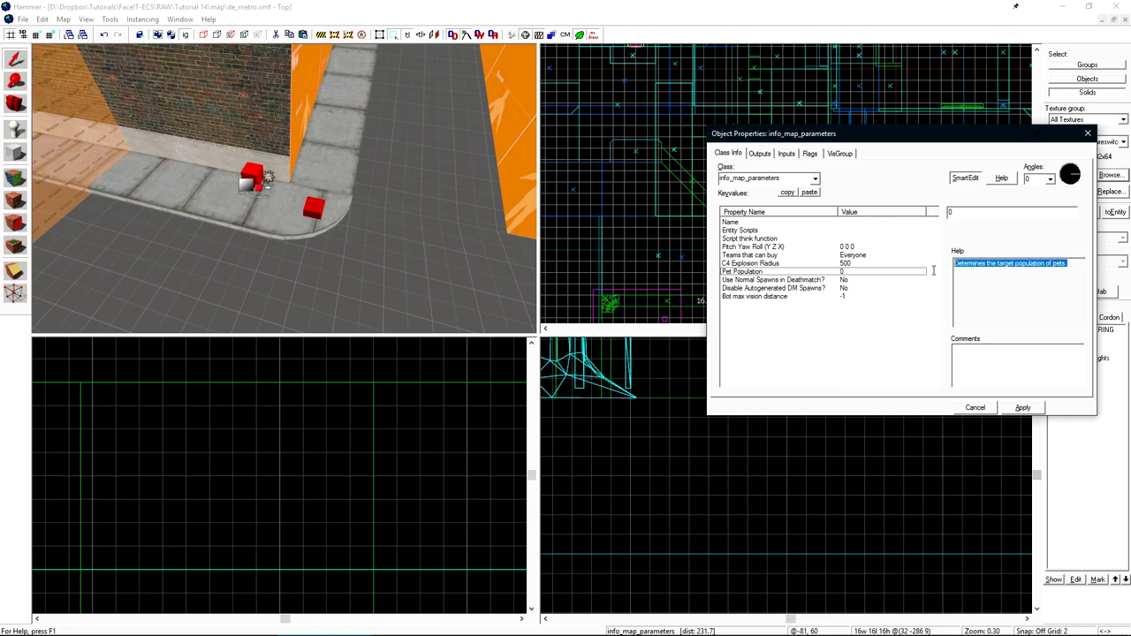
drag(1067, 264, 960, 264)
click(963, 213)
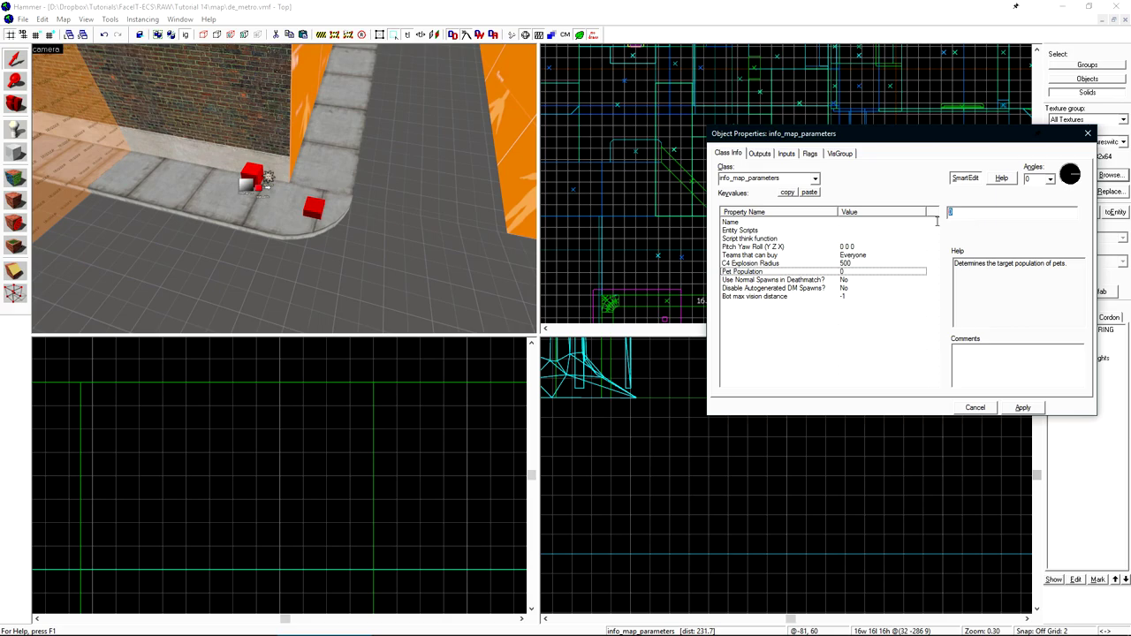
text(10)
click(1034, 409)
click(976, 408)
Centre the views on the info_map_parameters entity and move it up beside the lighting and tonemap entities on the sidewalk
key(ctrl+e)
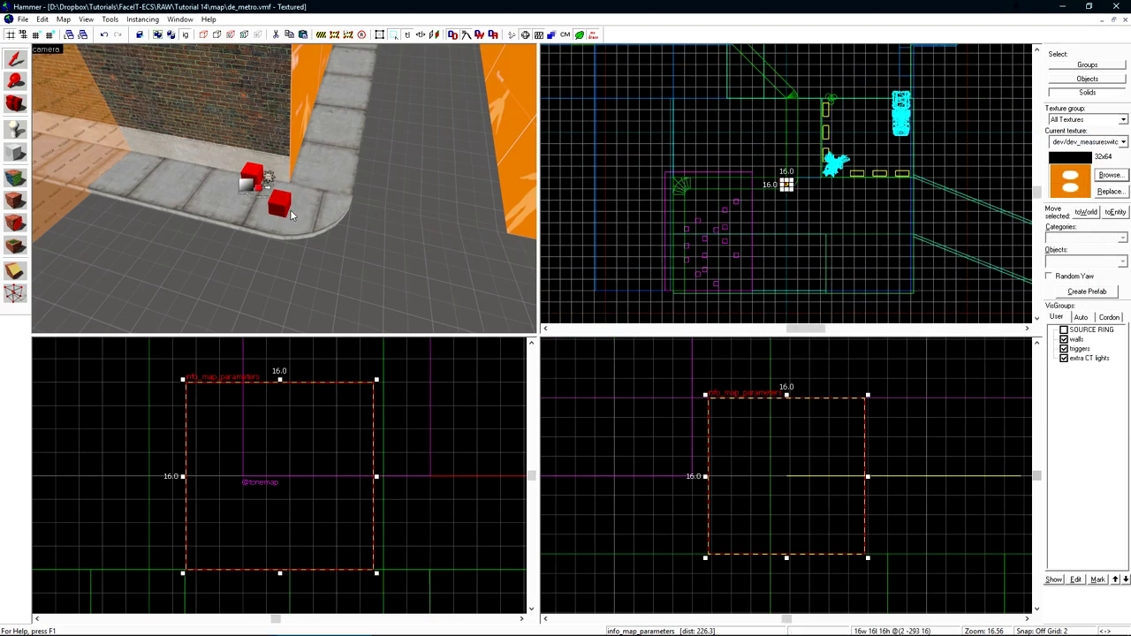
scroll(853, 231, up, 5)
drag(860, 243, 855, 226)
scroll(788, 545, down, 5)
scroll(790, 518, up, 3)
drag(791, 518, 793, 466)
click(802, 532)
Reopen the info_map_parameters properties to check the Pet Population value
double_click(281, 200)
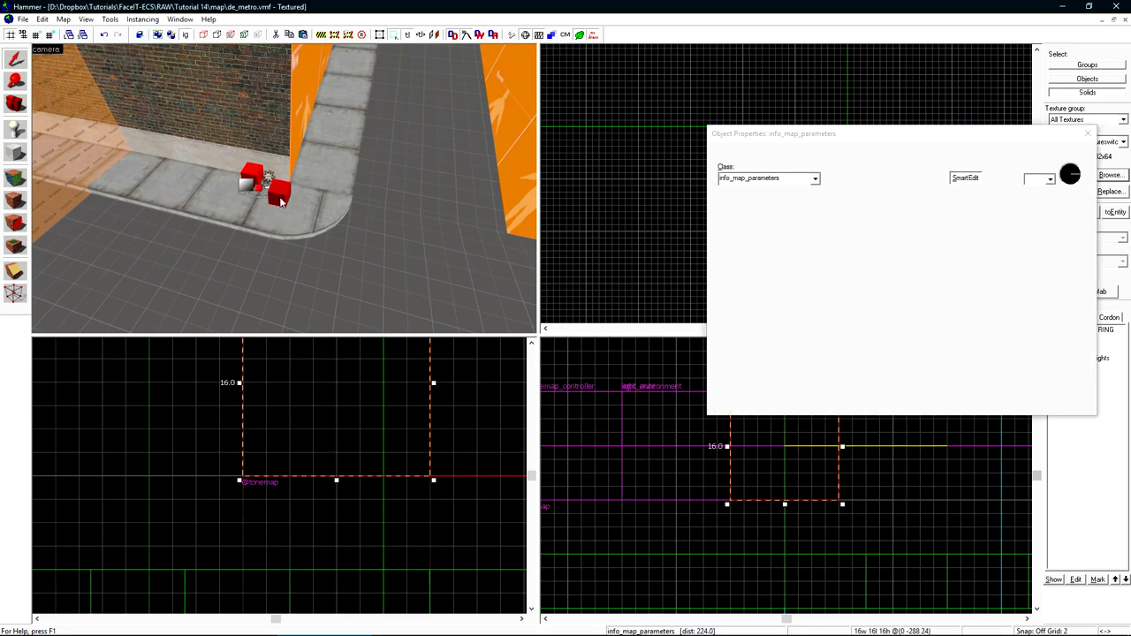
click(984, 222)
click(977, 214)
drag(977, 213, 881, 223)
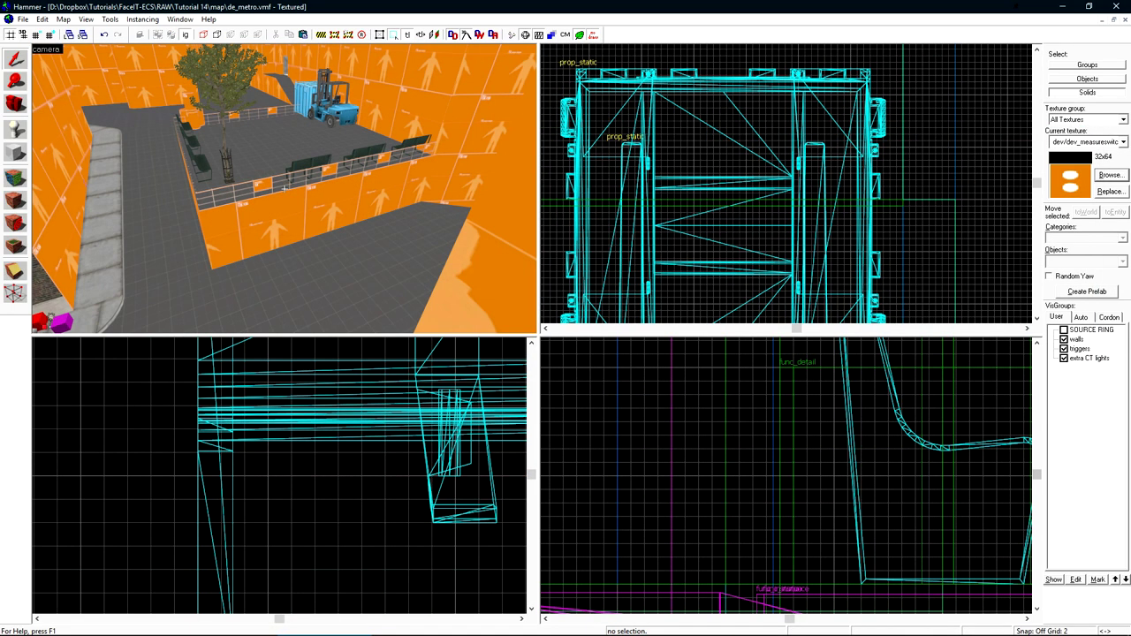
Place an entity on the fenced floor in front of the forklift and set its class to chicken
key(w)
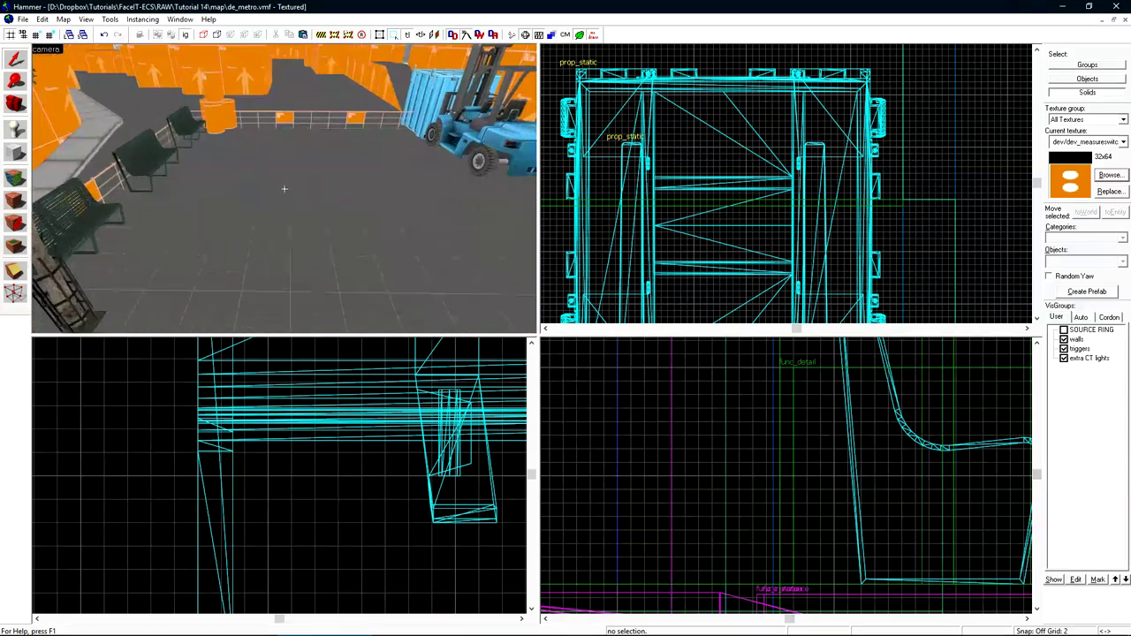
key(s)
key(z)
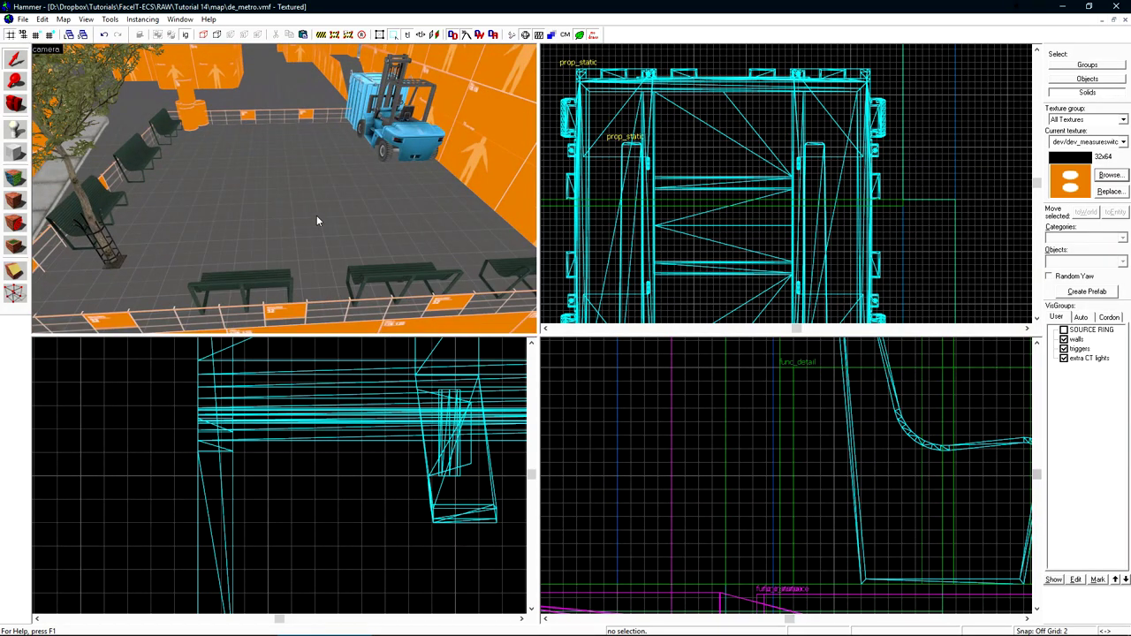
key(w)
key(shift+e)
click(371, 181)
key(shift+s)
key(alt+Return)
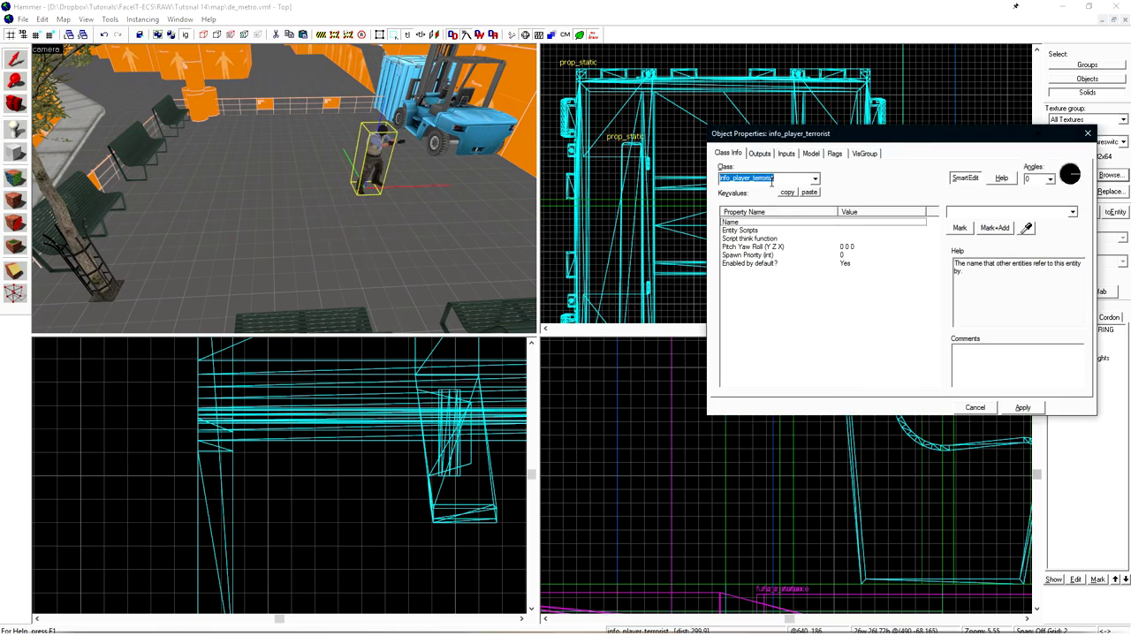
text(chicken)
key(Return)
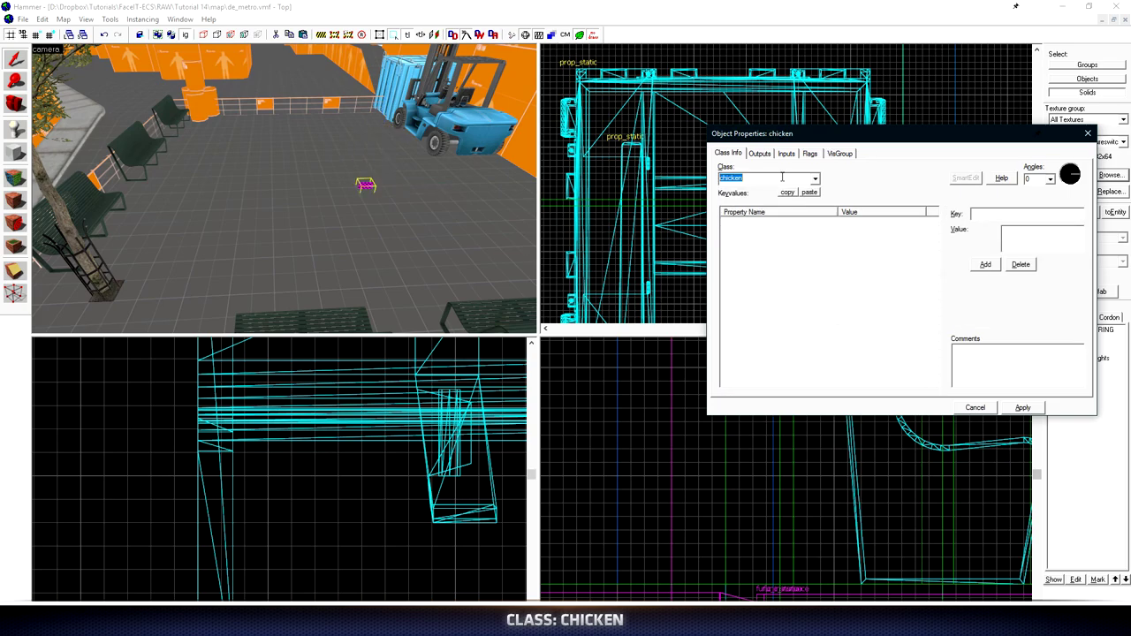
click(1007, 408)
Cut the chicken entity and paste it back onto the fenced floor, then close its properties
key(w)
key(d)
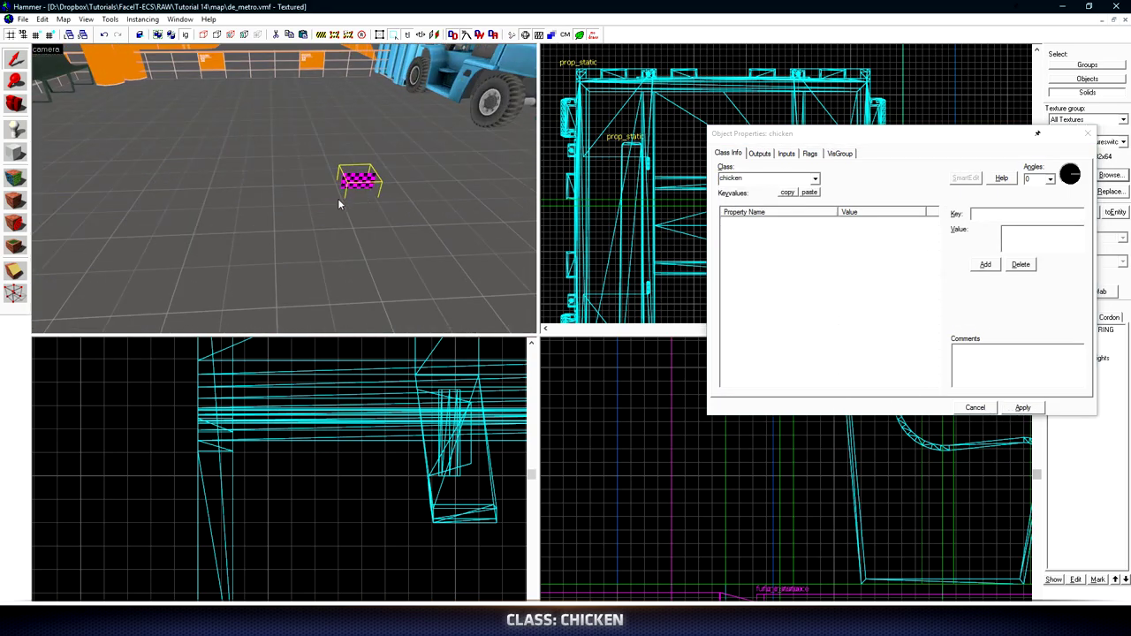
key(ctrl+x)
key(ctrl+v)
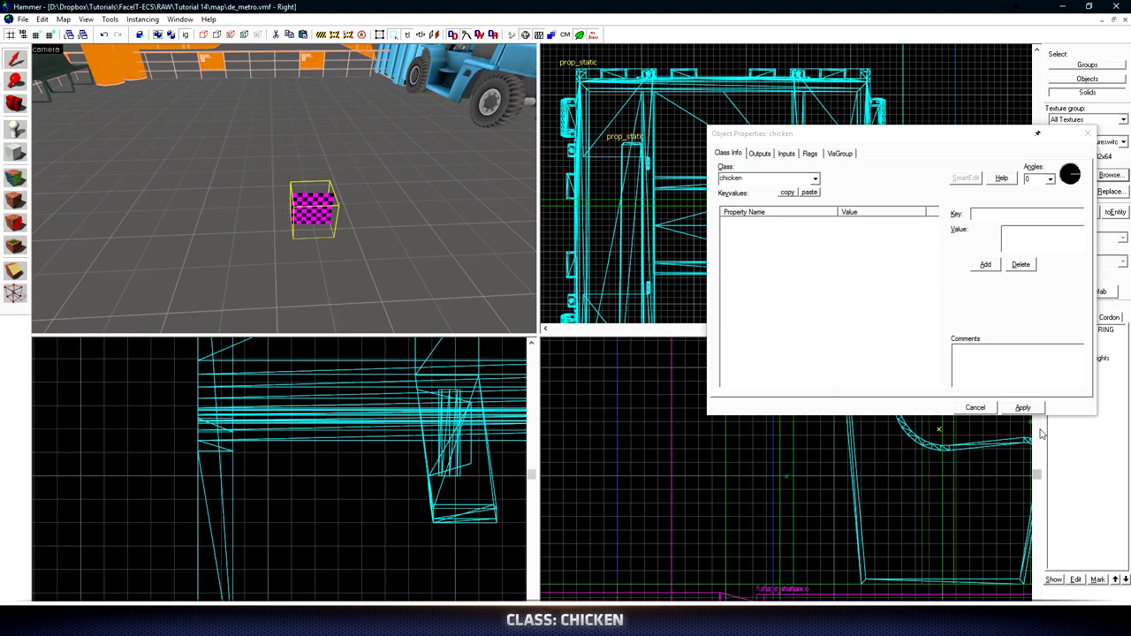
click(976, 408)
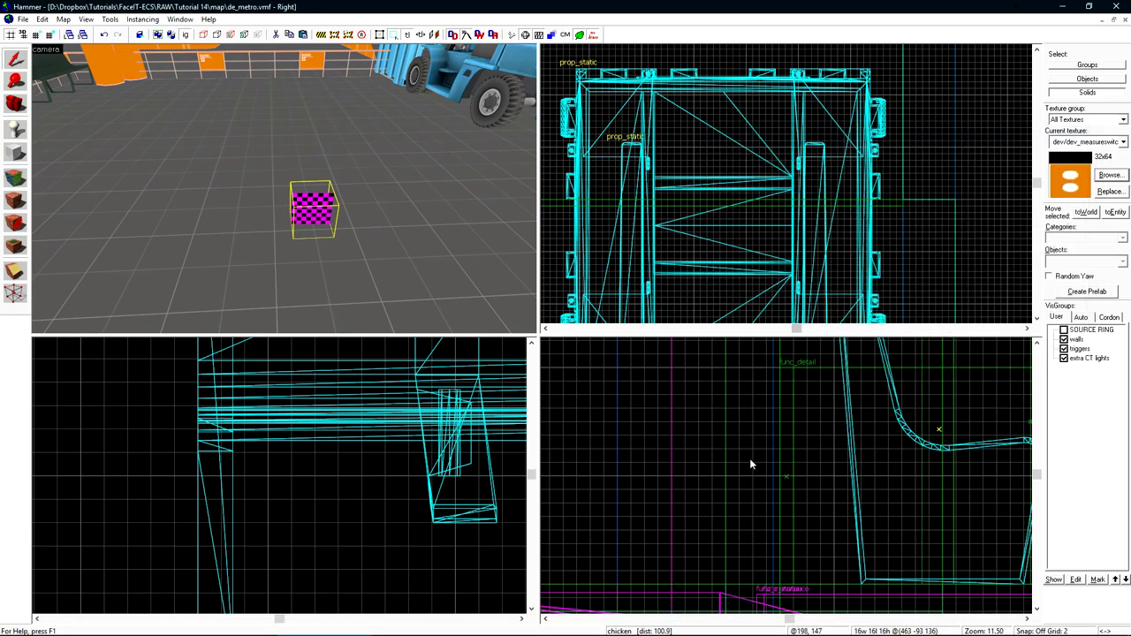
Raise the chicken entity slightly above the floor in the side view
scroll(732, 455, down, 5)
scroll(696, 415, down, 5)
scroll(942, 449, up, 7)
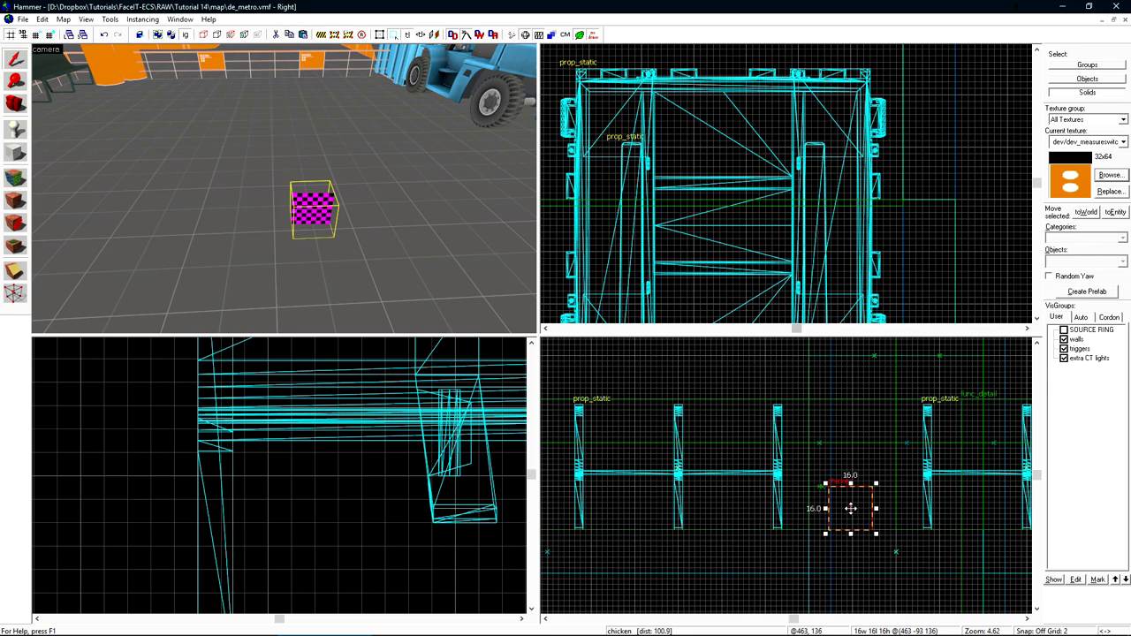
scroll(852, 501, up, 6)
scroll(855, 498, up, 1)
drag(854, 535, 859, 450)
scroll(789, 210, down, 10)
scroll(789, 210, down, 2)
scroll(790, 212, up, 5)
Enable snapping on a 64-unit grid and duplicate the chicken into rows of copies across the fenced floor
key(bracketright)
key(bracketright)
key(bracketright)
key(bracketright)
key(bracketright)
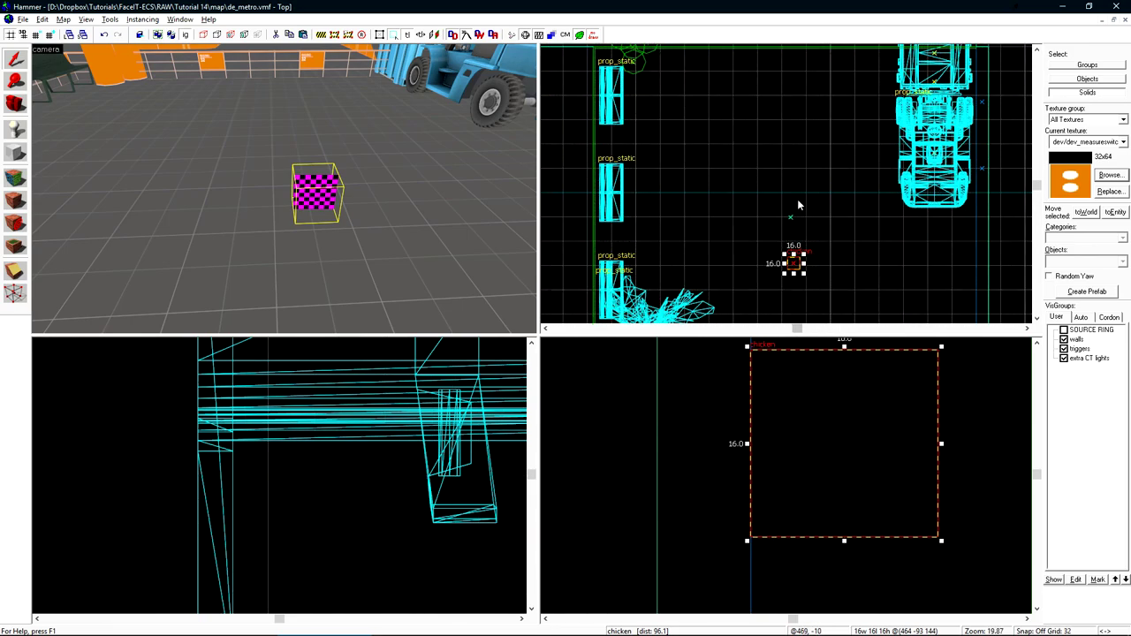
key(shift+w)
key(shift+Left)
key(shift+Up)
key(shift+Up)
key(shift+Right)
key(shift+Down)
key(shift+Right)
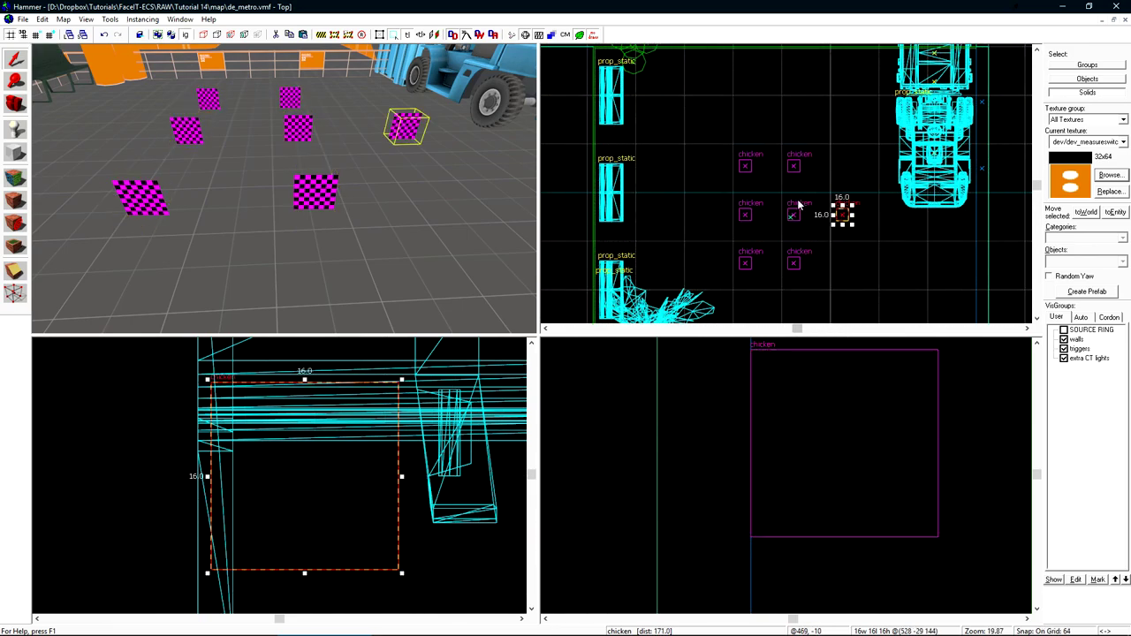
key(shift+Down)
key(shift+Left)
key(shift+Down)
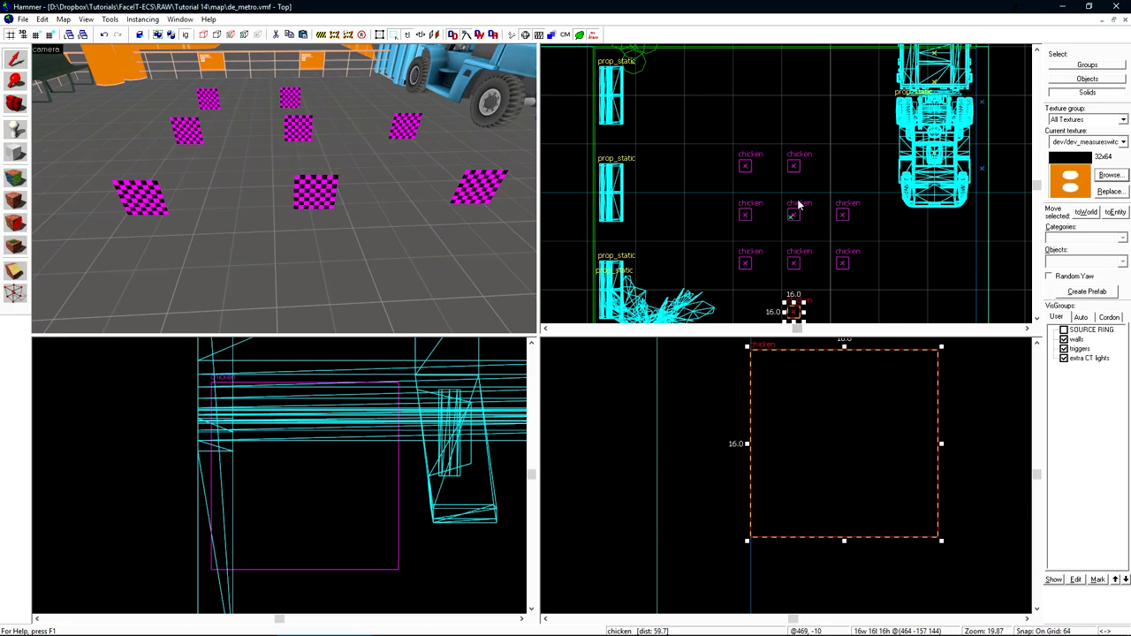
key(shift+Left)
key(shift+Up)
key(shift+Left)
key(shift+Up)
key(shift+Up)
key(shift+Up)
key(shift+Right)
key(shift+Right)
key(shift+Right)
key(shift+Down)
key(shift+Down)
key(shift+Right)
key(shift+Down)
key(shift+Right)
key(shift+Down)
key(shift+Left)
key(shift+Left)
key(Escape)
Compile the map with the Full compile - HDR only configuration
scroll(286, 193, down, 4)
click(512, 34)
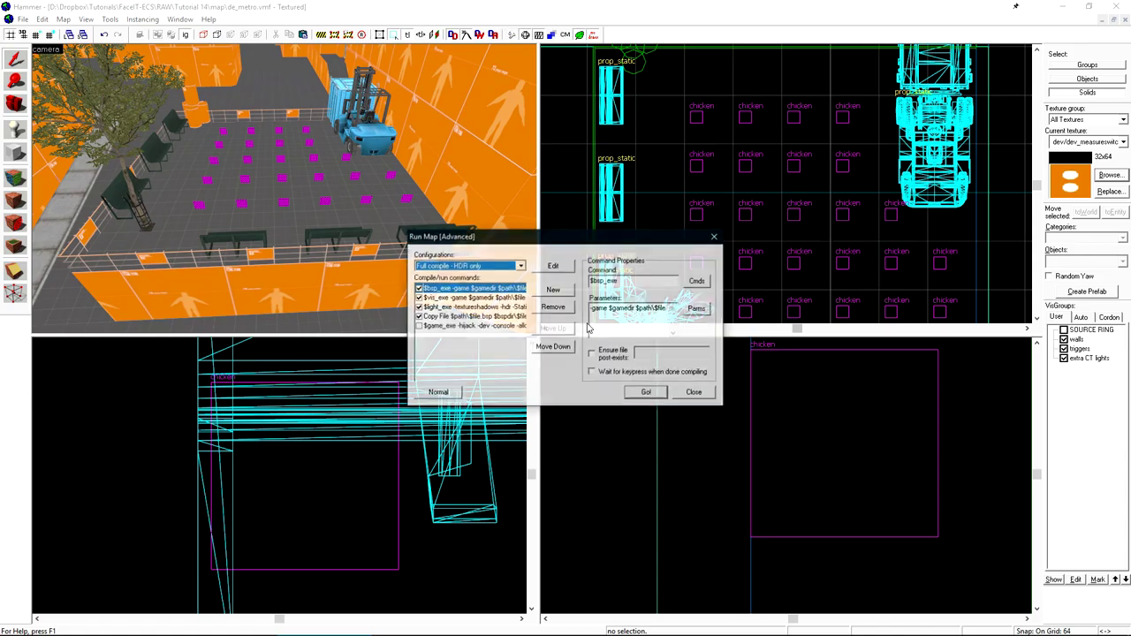
click(639, 393)
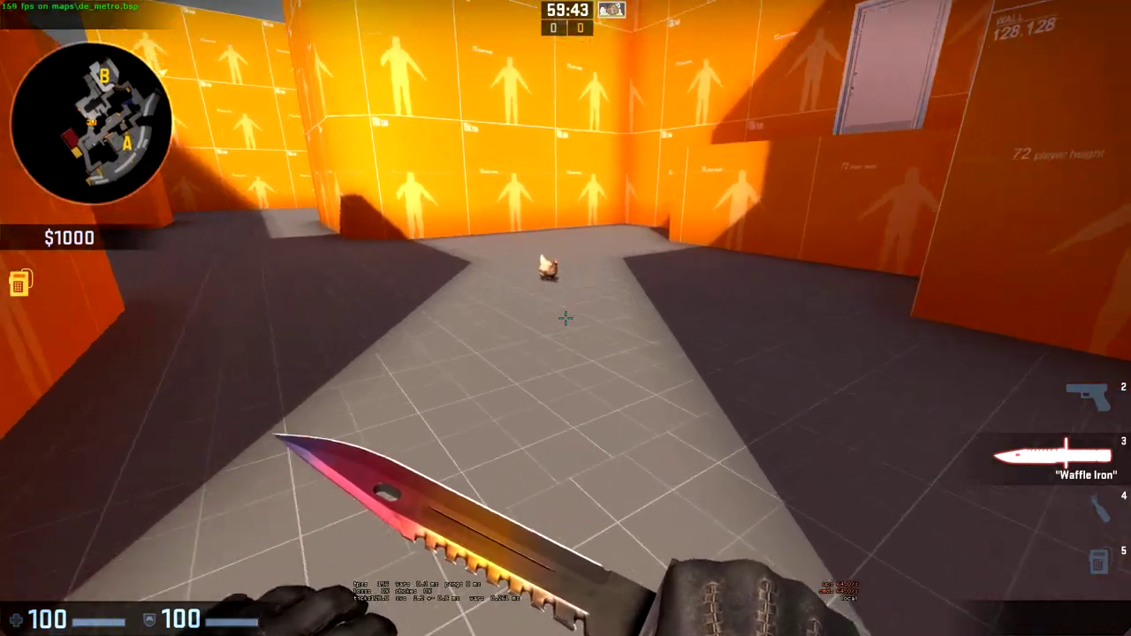
Walk through de_metro in Counter-Strike: Global Offensive and look for chickens roaming the map
key(w)
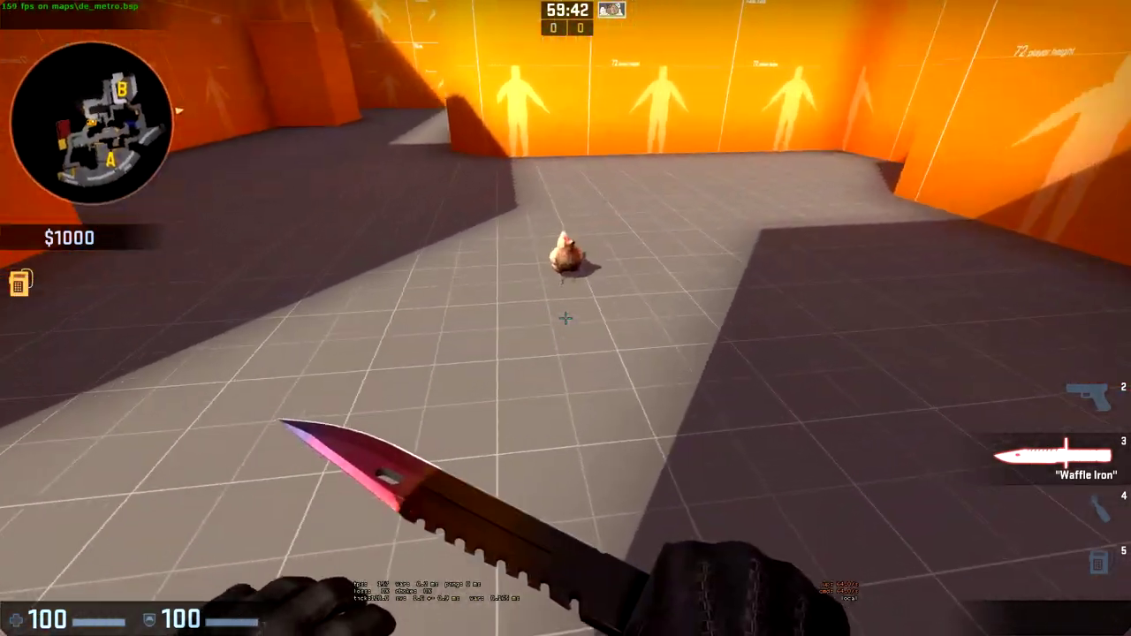
key(f)
key(w)
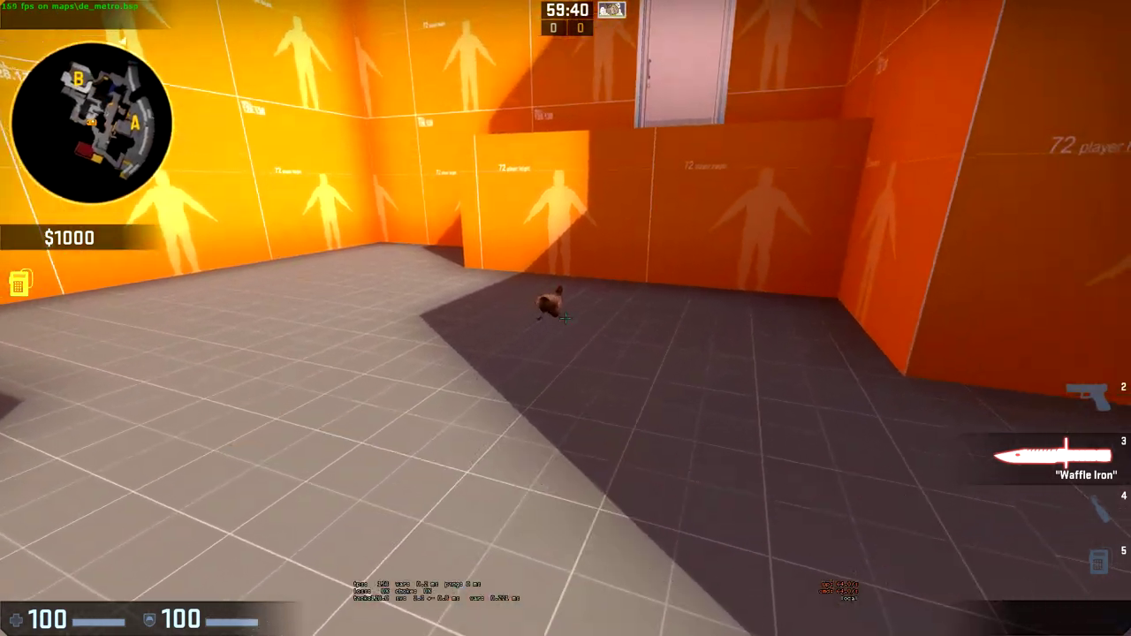
click(566, 318)
click(566, 318)
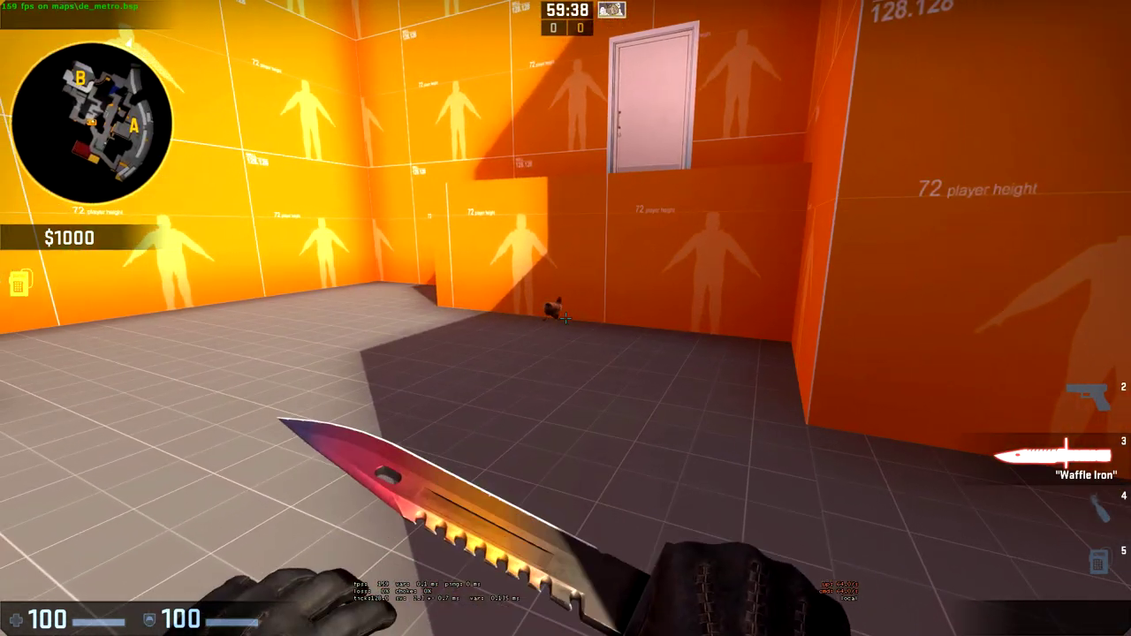
click(566, 318)
key(w)
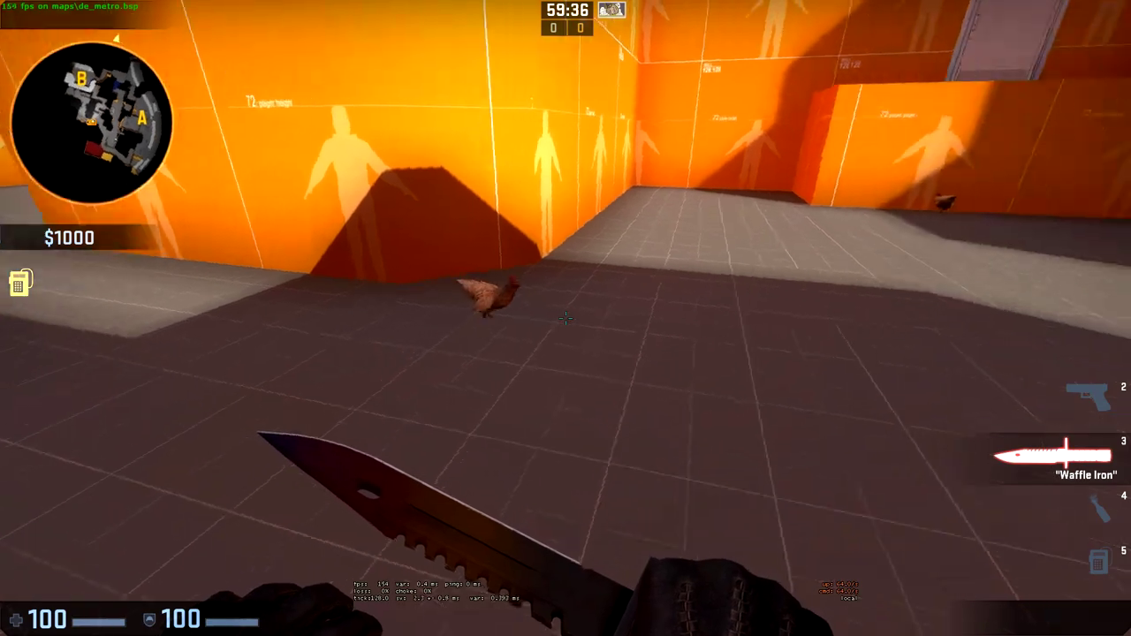
key(f)
key(w)
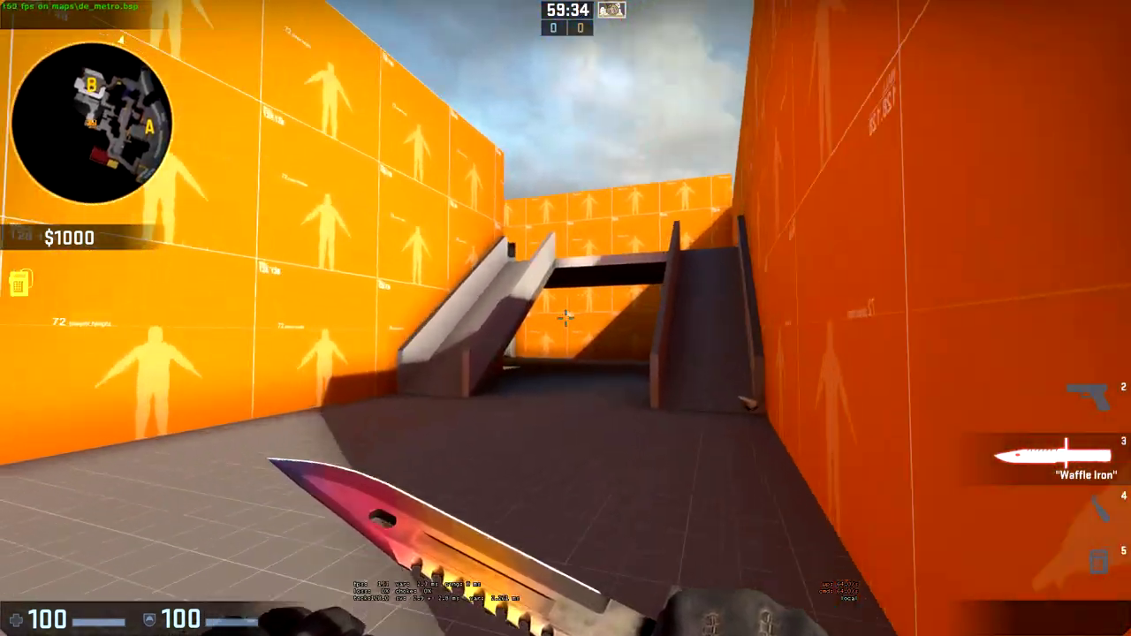
key(w)
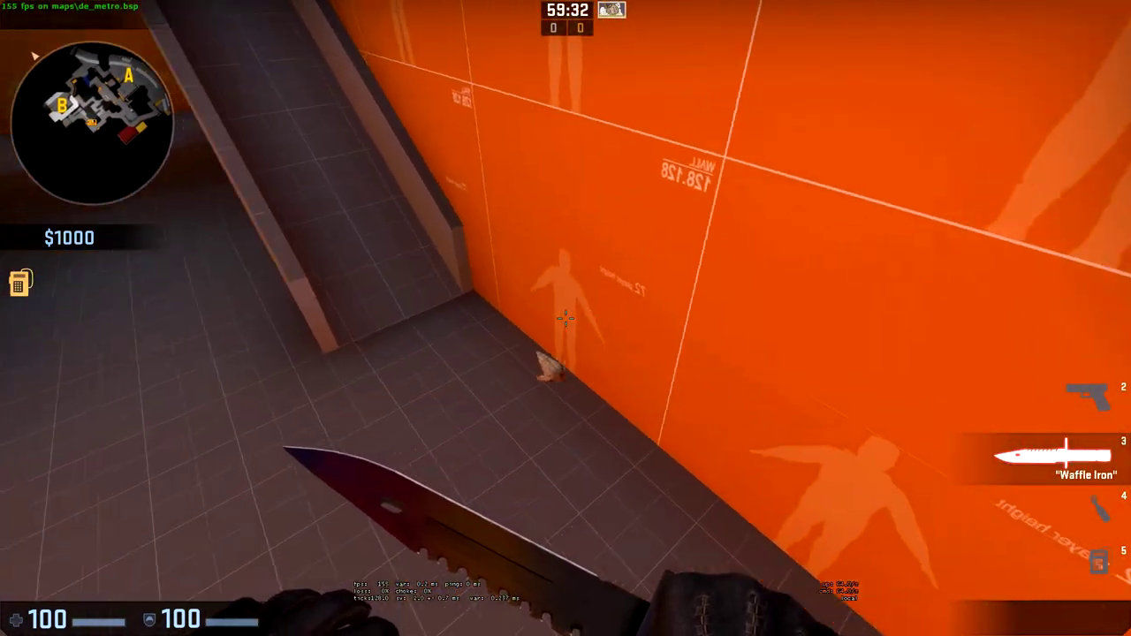
key(w)
key(f)
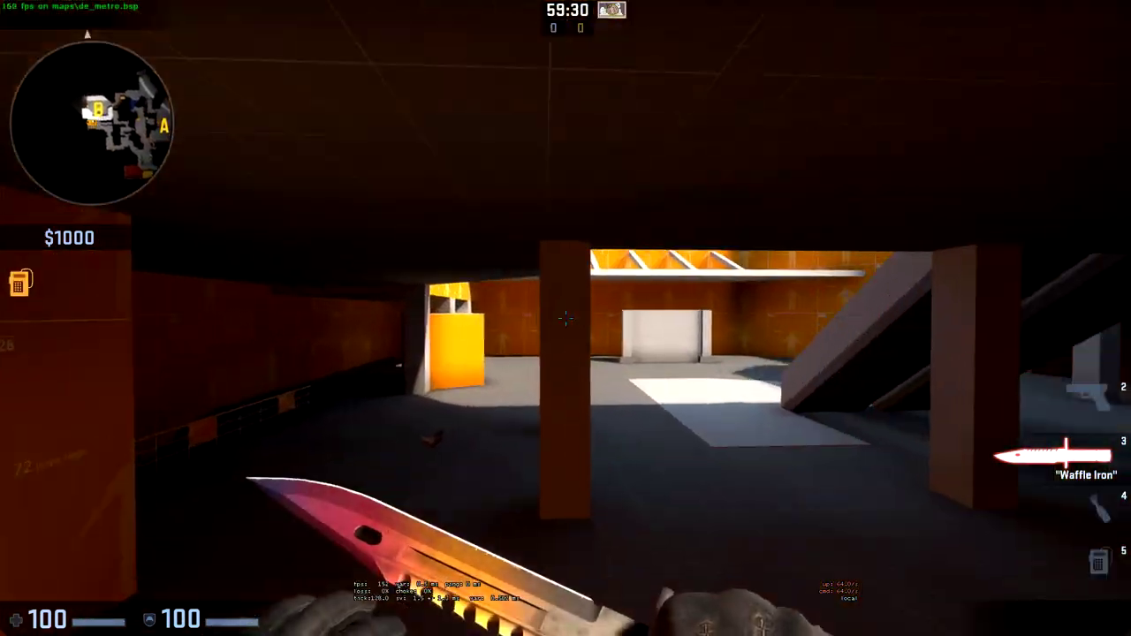